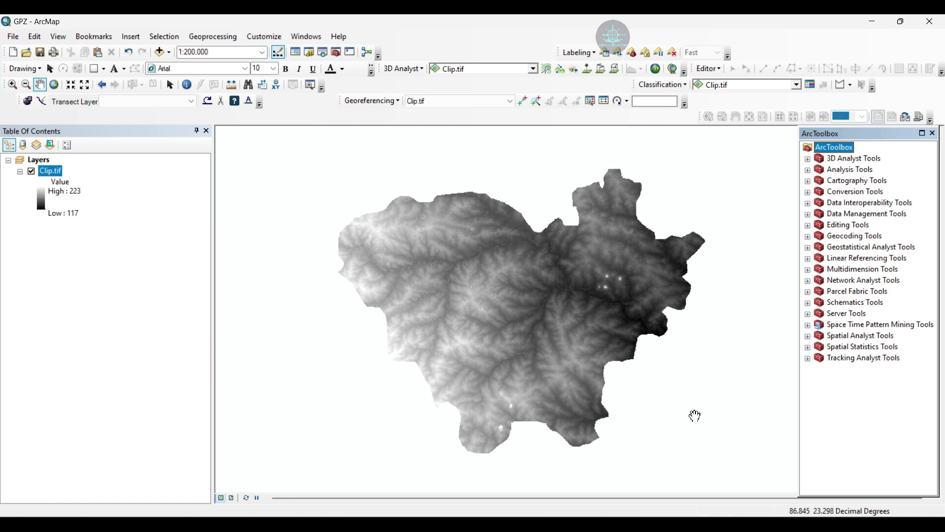
Run Hydrology Fill on Clip.tif to create the filled raster Fill_tif5
double_click(835, 336)
left_click(819, 326)
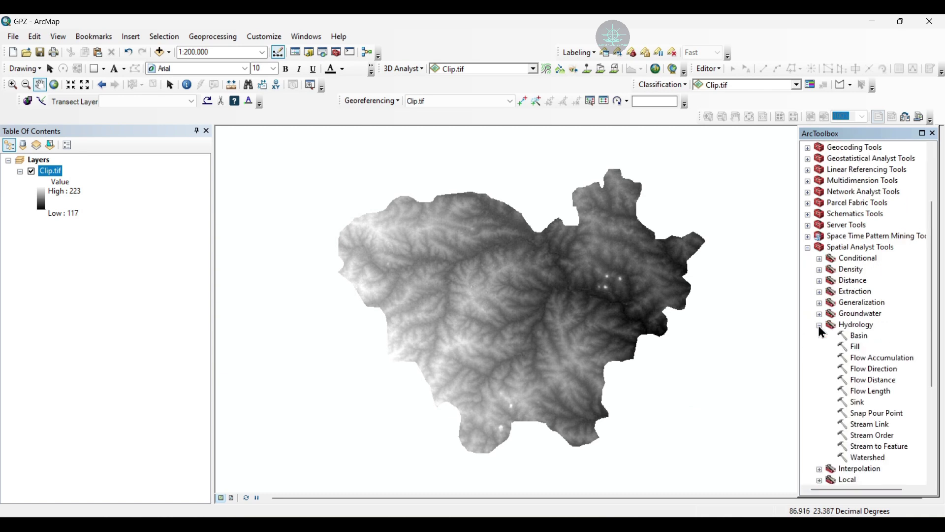
double_click(857, 346)
left_click(368, 84)
left_click(284, 97)
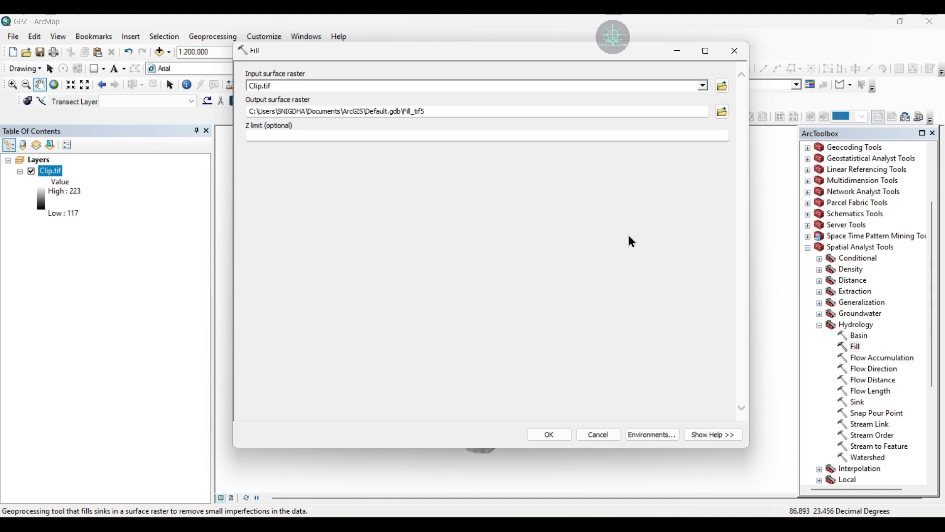
left_click(548, 434)
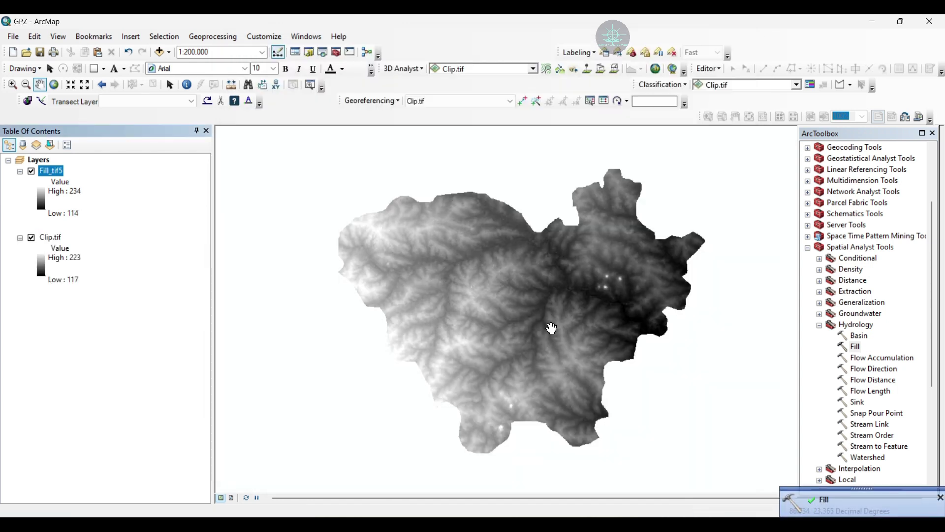
Run Flow Direction on Fill_tif5, producing FlowDir_Fil12
double_click(876, 368)
left_click(699, 87)
left_click(497, 96)
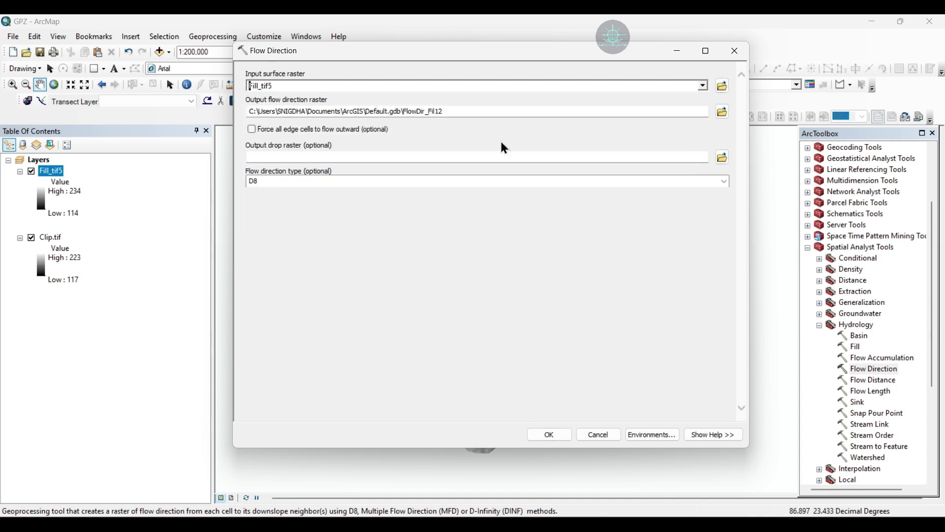
left_click(548, 435)
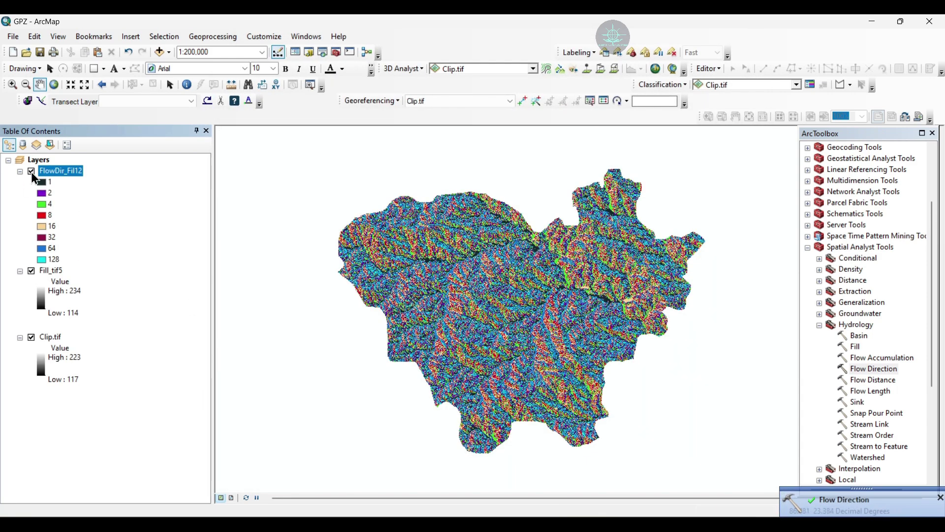
left_click(31, 172)
left_click(31, 171)
Run Flow Accumulation on FlowDir_Fil12, producing FlowAcc_Flow9
double_click(878, 358)
left_click(684, 88)
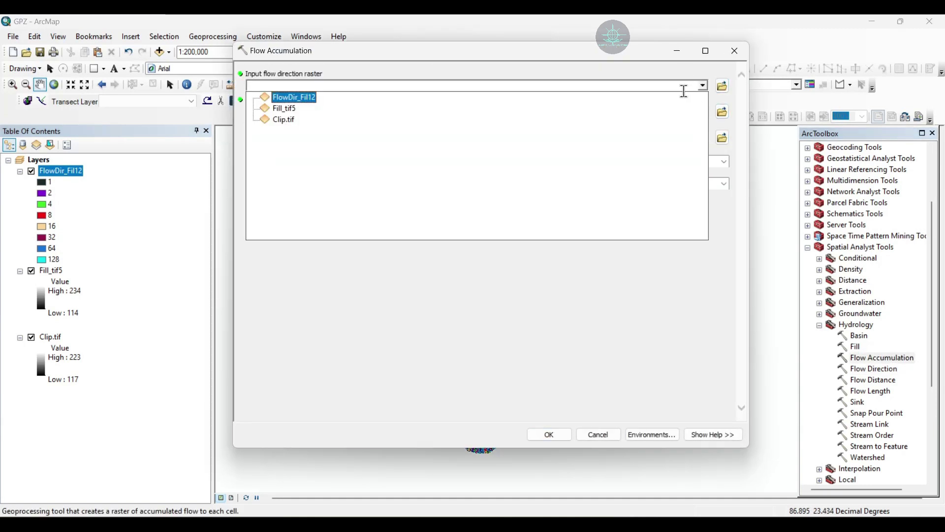
left_click(684, 97)
left_click(702, 137)
left_click(702, 137)
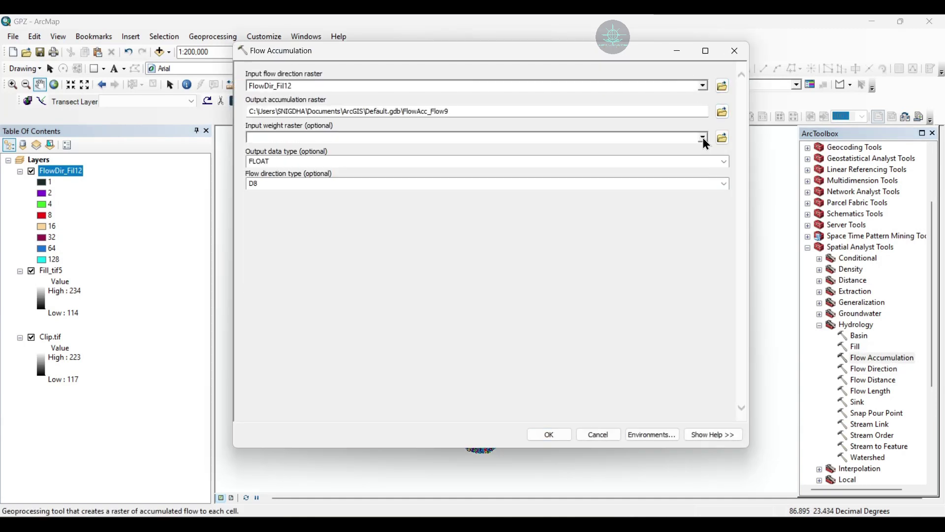
left_click(549, 435)
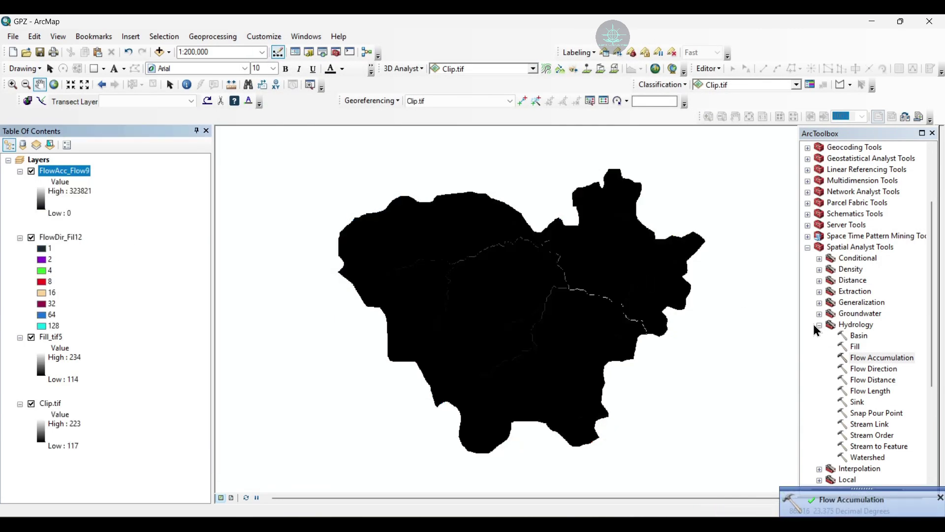
Collapse the Hydrology toolset and expand the Spatial Analyst Math tools
left_click(819, 324)
left_click(808, 246)
left_click(807, 333)
left_click(819, 389)
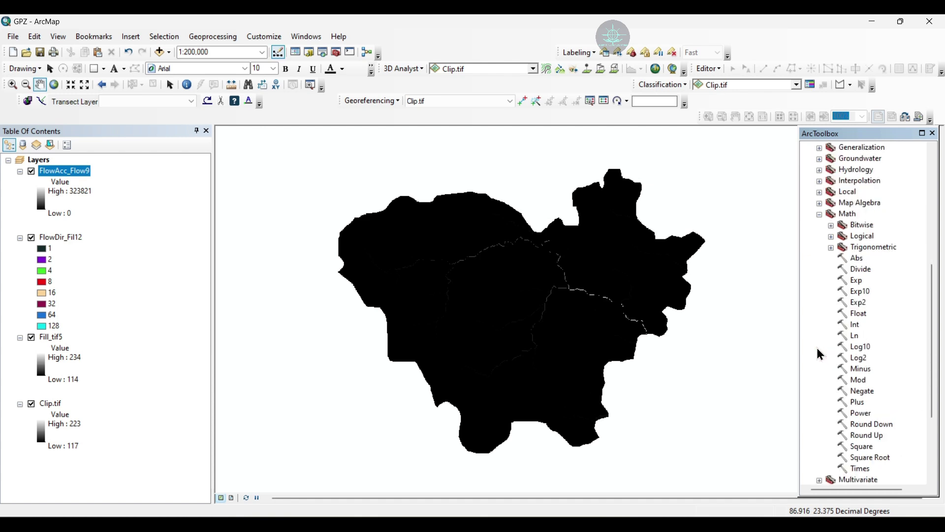
In Raster Calculator, compute "FlowAcc_Flow9" >= 15000 and save it as flowacc_flo4
left_click(819, 214)
left_click(819, 334)
double_click(892, 348)
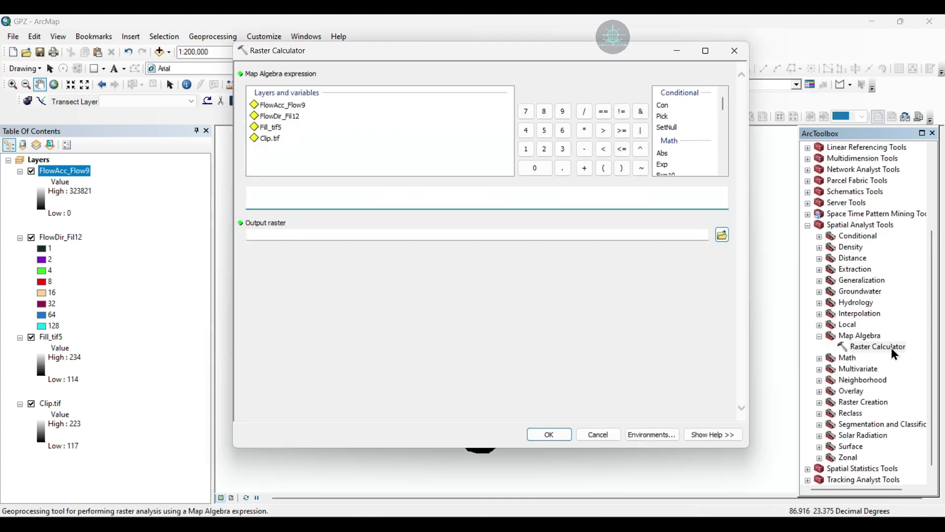
double_click(296, 105)
left_click(622, 131)
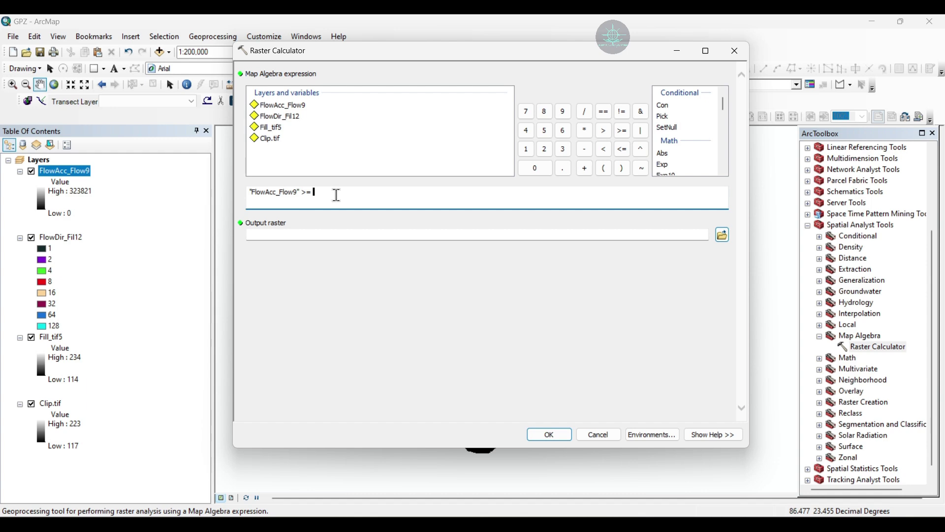
type("15000")
left_click(722, 235)
left_click(612, 310)
left_click(551, 434)
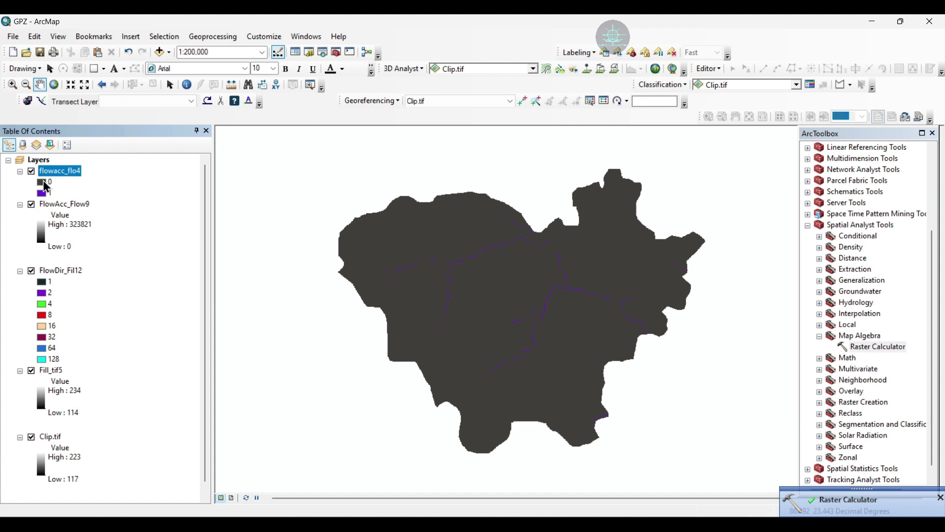
Collapse the legends and hide FlowAcc_Flow9, FlowDir_Fil12, Fill_tif5 and Clip.tif
left_click(20, 204)
left_click(19, 215)
left_click(20, 226)
left_click(31, 237)
left_click(31, 226)
left_click(31, 214)
left_click(31, 204)
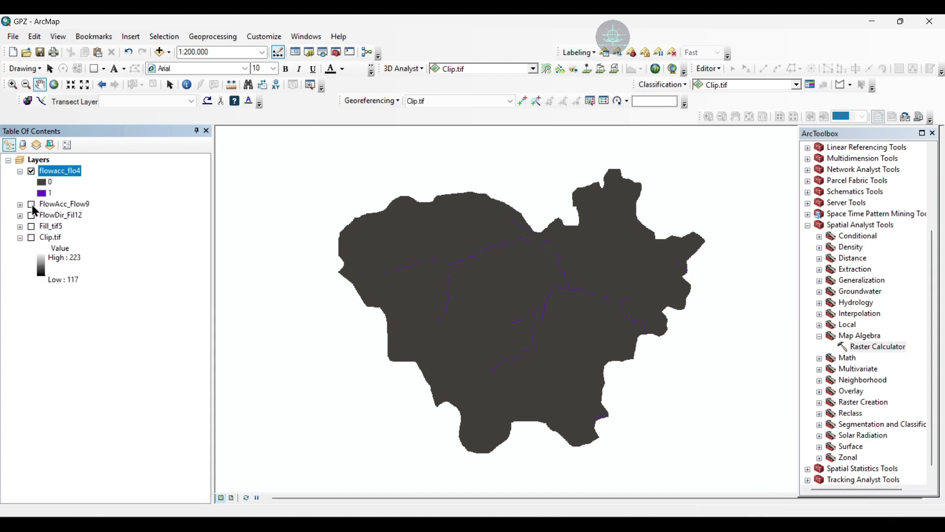
Make the 0 class of flowacc_flo4 light aqua
left_click(42, 182)
scroll(276, 230, "down", 3)
left_click(425, 209)
left_click(492, 246)
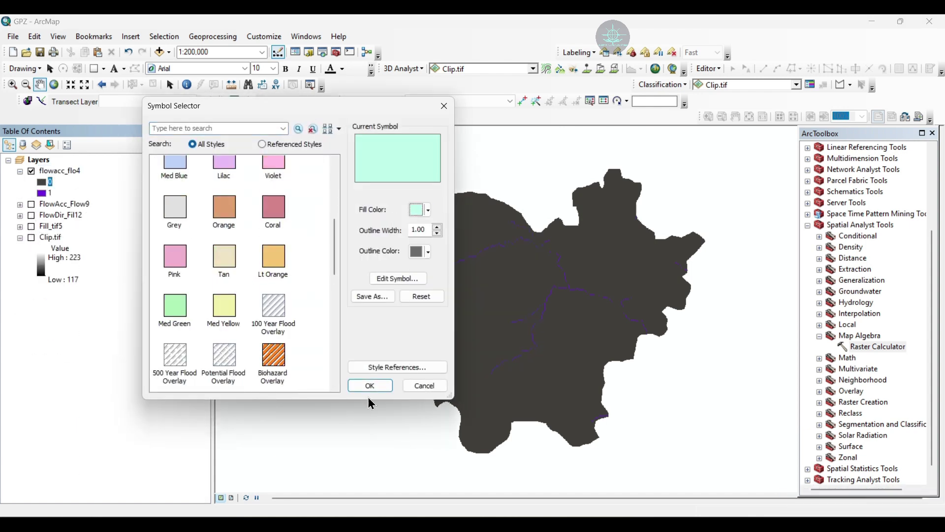
key("Return")
Make the class 1 streams blue
left_click(45, 192)
left_click(224, 182)
left_click(370, 385)
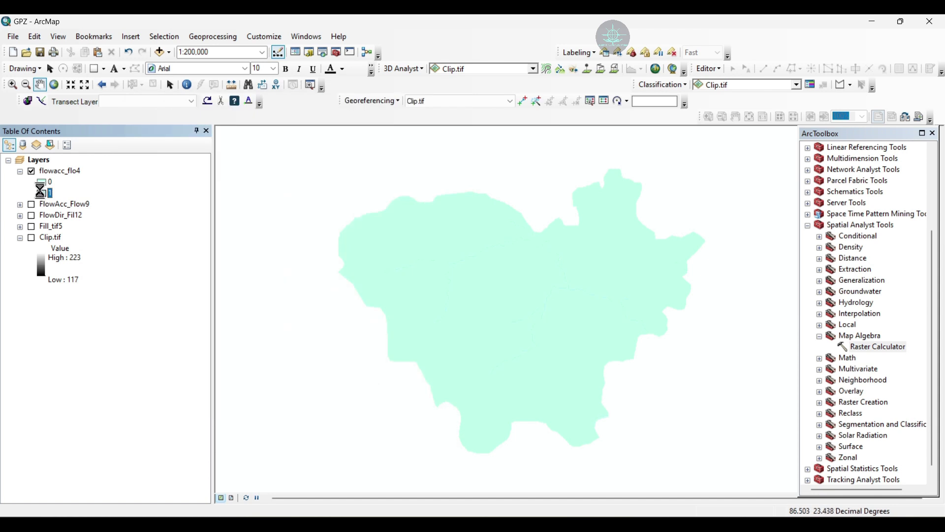
left_click(45, 193)
left_click(424, 210)
left_click(514, 277)
left_click(370, 385)
scroll(533, 222, "down", 2)
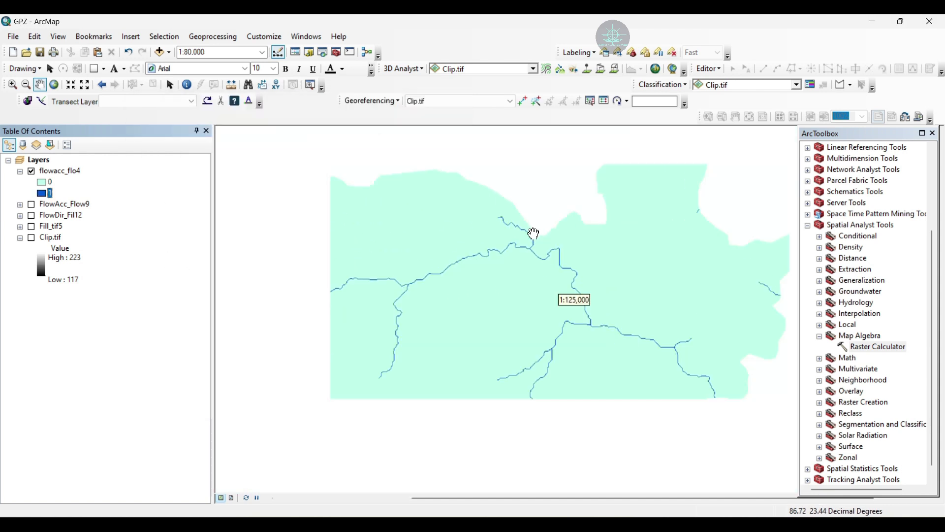
scroll(531, 232, "up", 1)
left_click(138, 313)
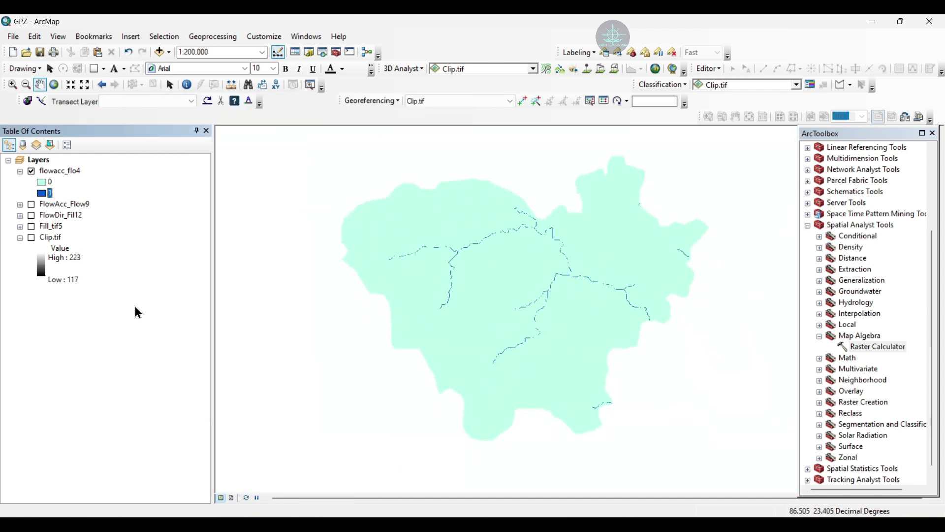
left_click(820, 336)
Run Stream Order on flowacc_flo4 with FlowDir_Fil12, creating StreamO_flow4
left_click(820, 303)
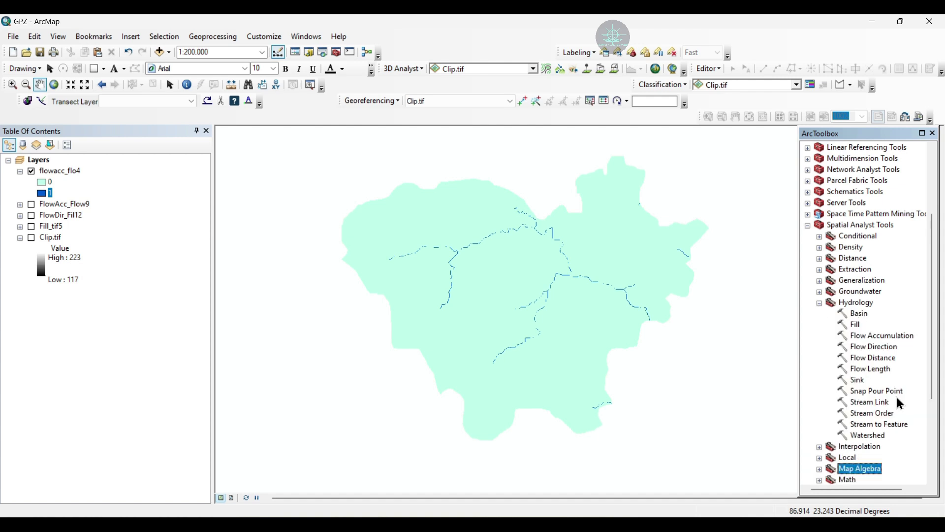
double_click(873, 413)
left_click(704, 87)
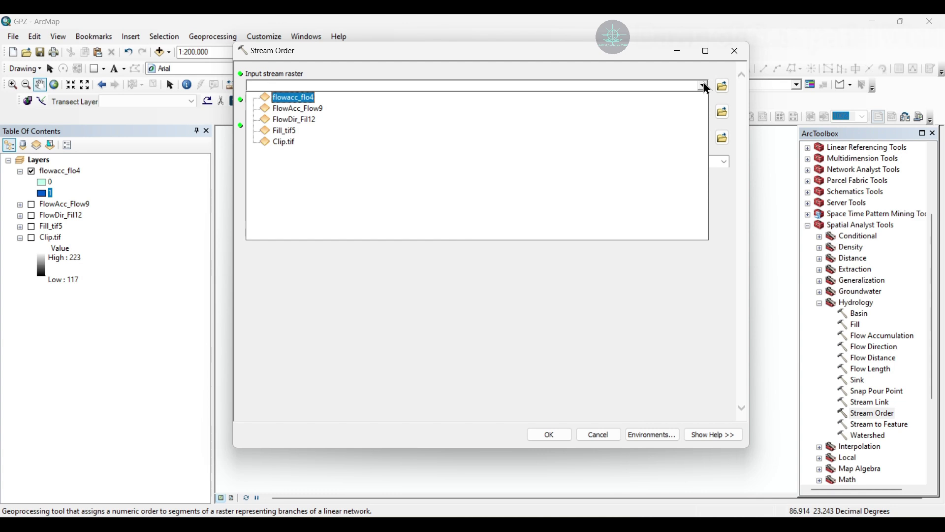
left_click(293, 97)
left_click(704, 113)
left_click(294, 146)
left_click(564, 436)
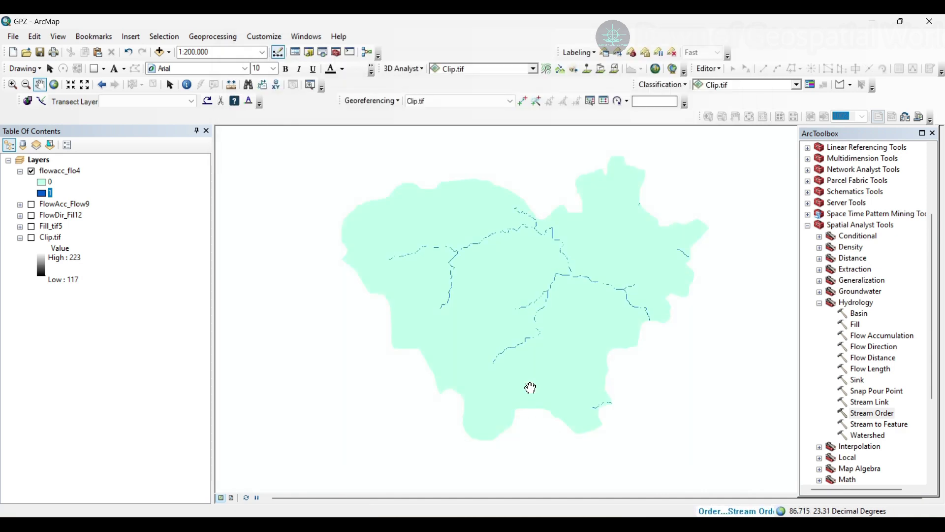
left_click(31, 215)
left_click(19, 215)
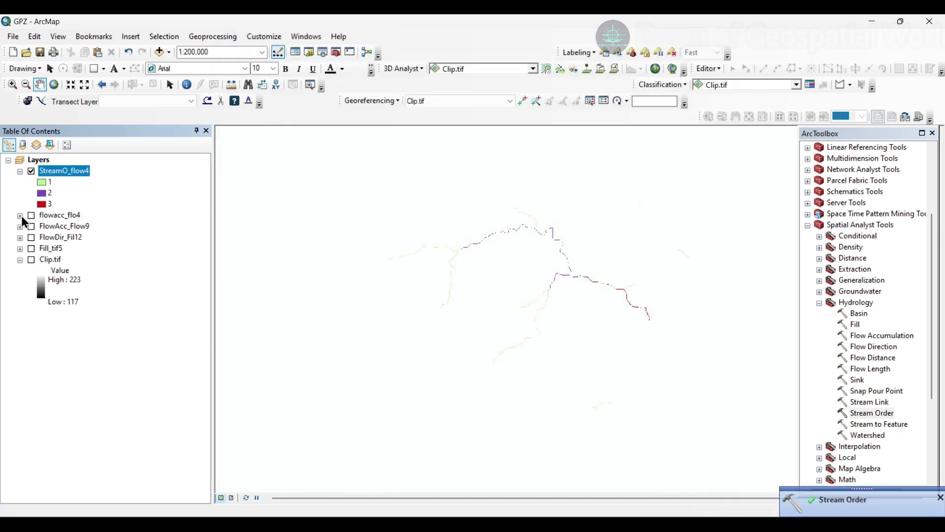
left_click(31, 215)
Convert StreamO_flow4 to polylines with Stream to Feature using FlowDir_Fil12
double_click(879, 423)
left_click(703, 86)
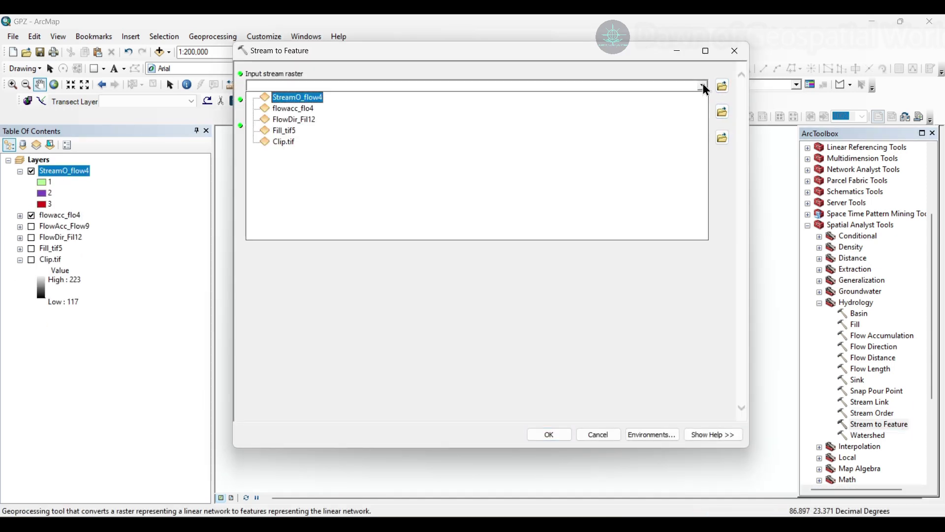
left_click(296, 97)
left_click(377, 110)
left_click(300, 146)
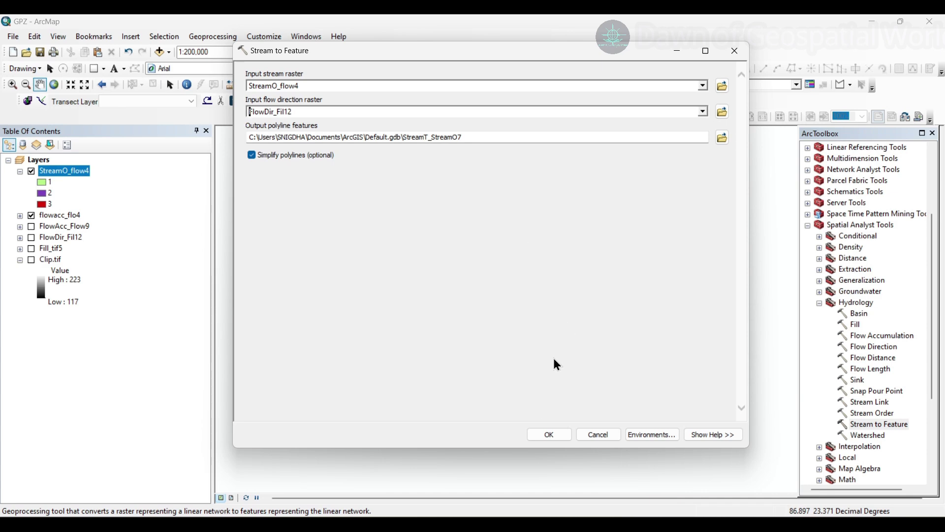
left_click(550, 433)
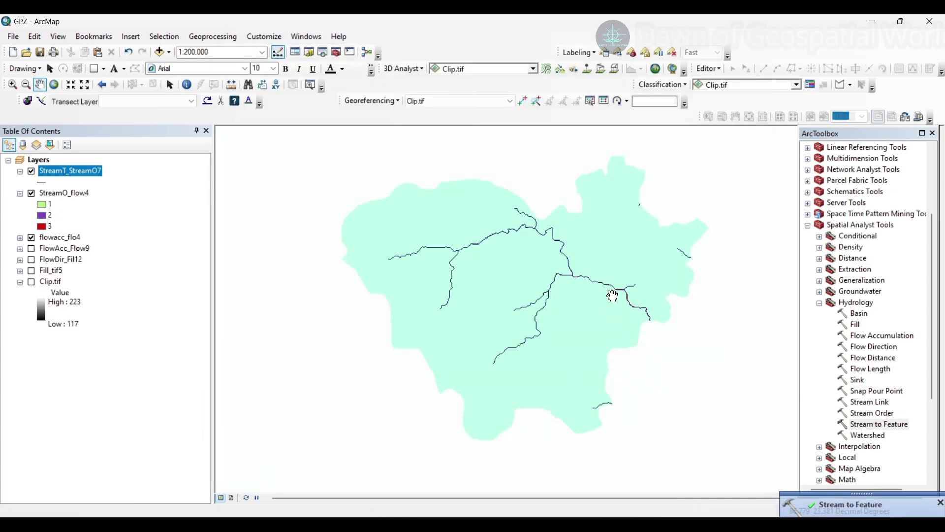
Hide the stream rasters and apply the River symbol to StreamT_StreamO7
left_click(31, 192)
left_click(31, 237)
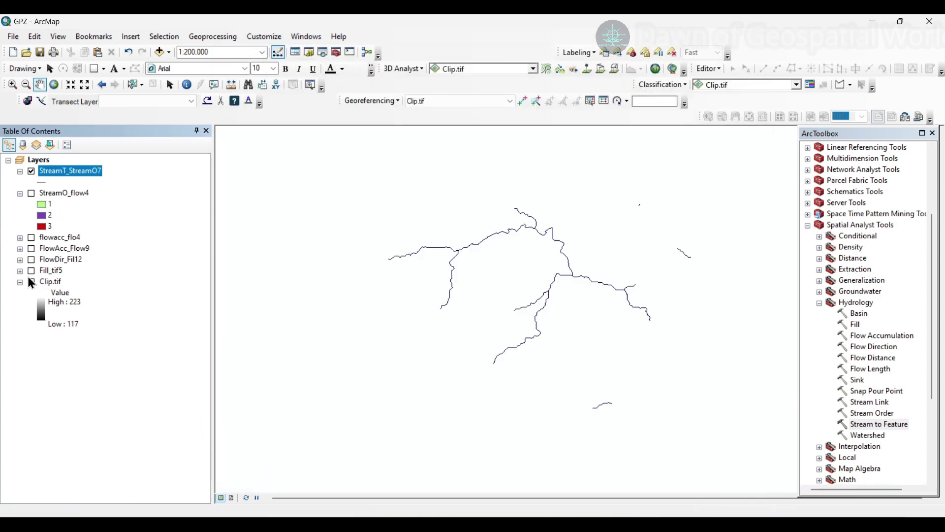
left_click(42, 182)
left_click(173, 345)
left_click(367, 384)
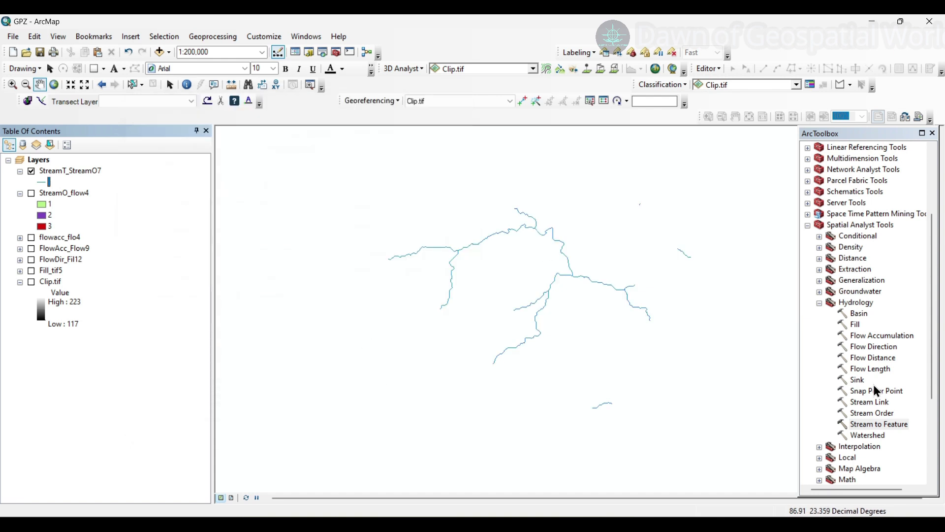
Set up Line Density on StreamT_StreamO7 with processing extent Same as Display
left_click(819, 247)
double_click(870, 269)
left_click(703, 86)
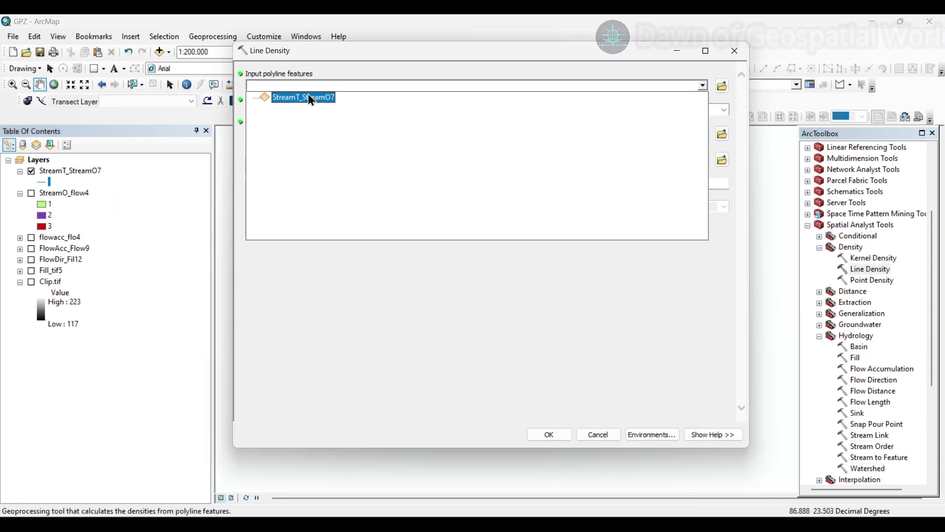
left_click(310, 97)
left_click(651, 434)
left_click(269, 102)
left_click(269, 126)
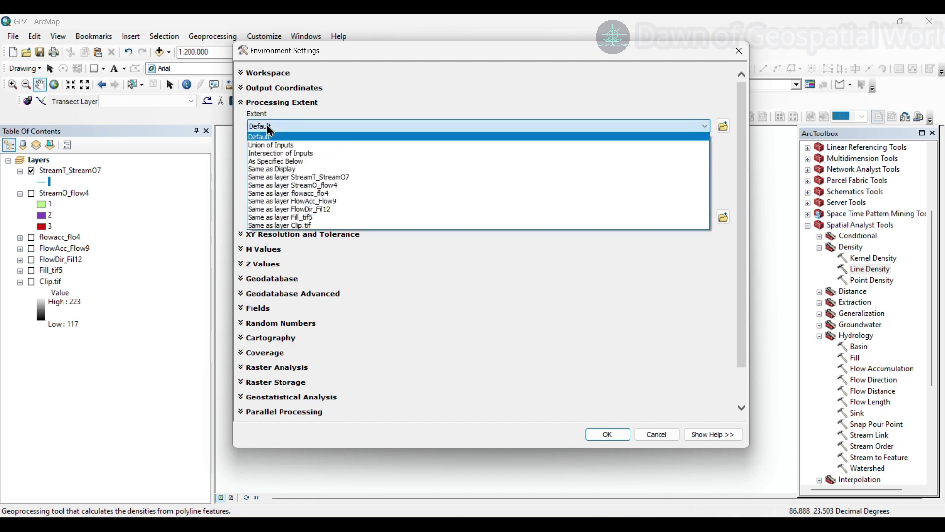
left_click(287, 169)
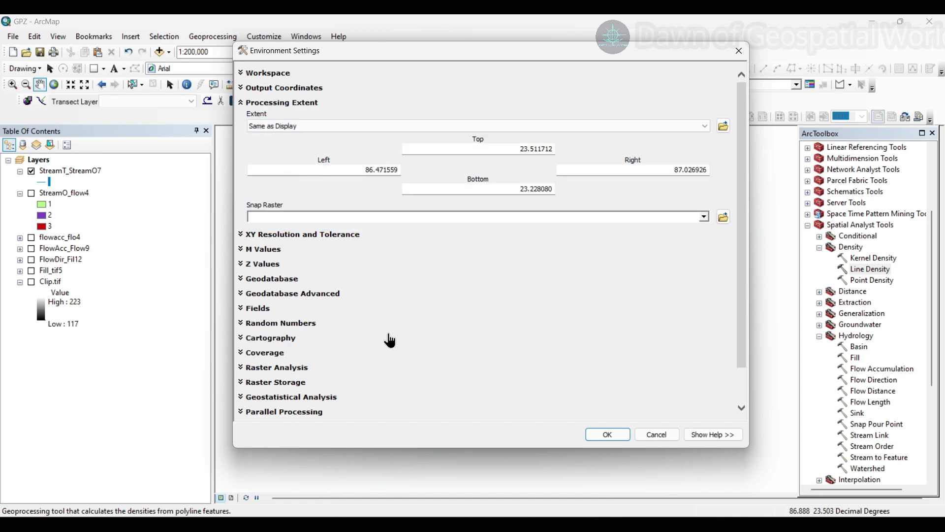
Set Clip.tif as the raster analysis mask and run Line Density
scroll(480, 286, "down", 1)
left_click(277, 326)
left_click(344, 391)
left_click(286, 309)
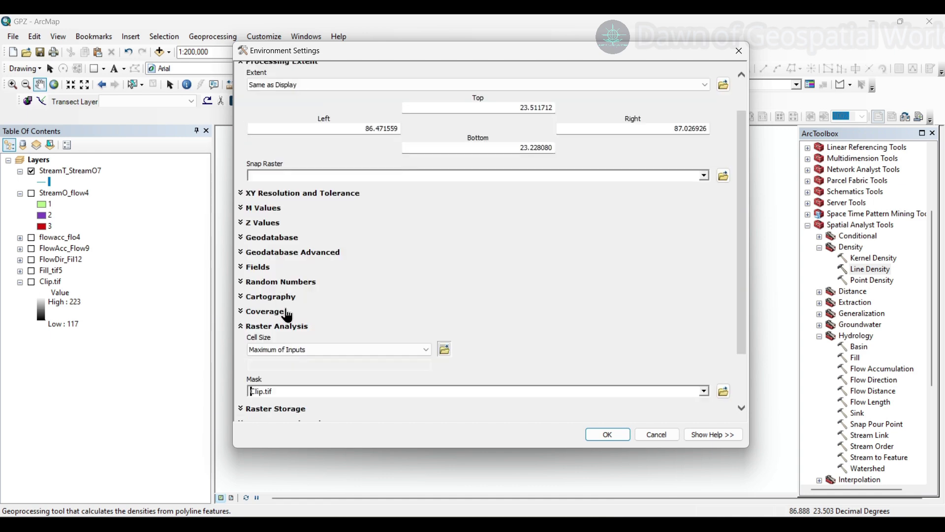
left_click(608, 434)
left_click(571, 434)
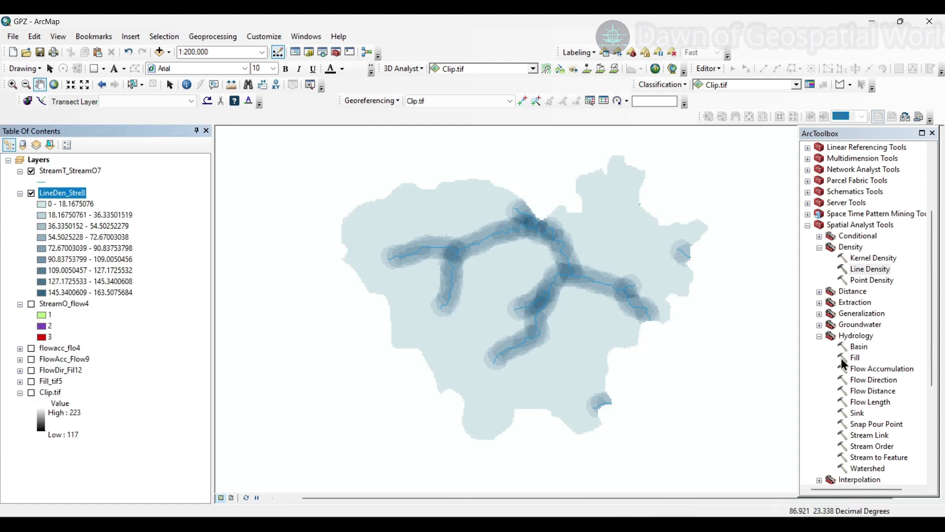
scroll(894, 411, "down", 3)
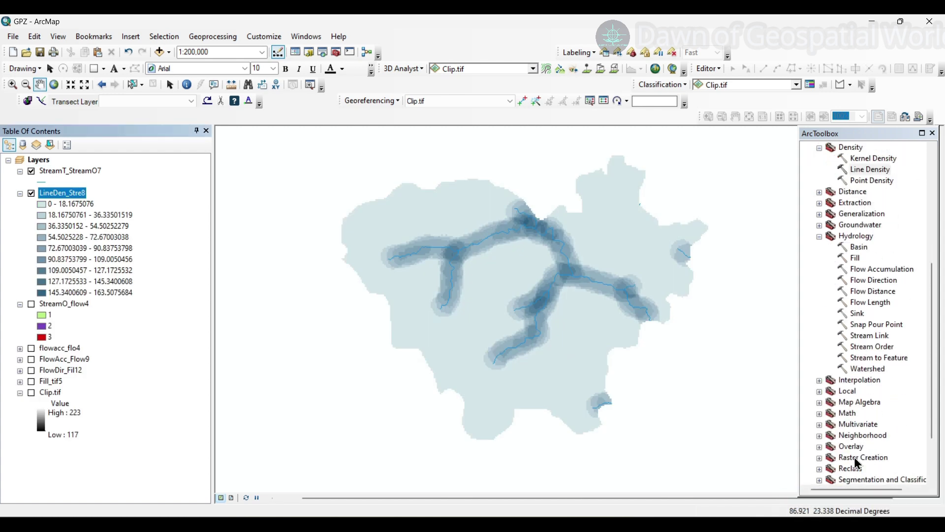
scroll(882, 442, "down", 2)
Reclassify LineDen_Stre8 into 5 Natural Breaks classes, then hide the density layer
left_click(818, 402)
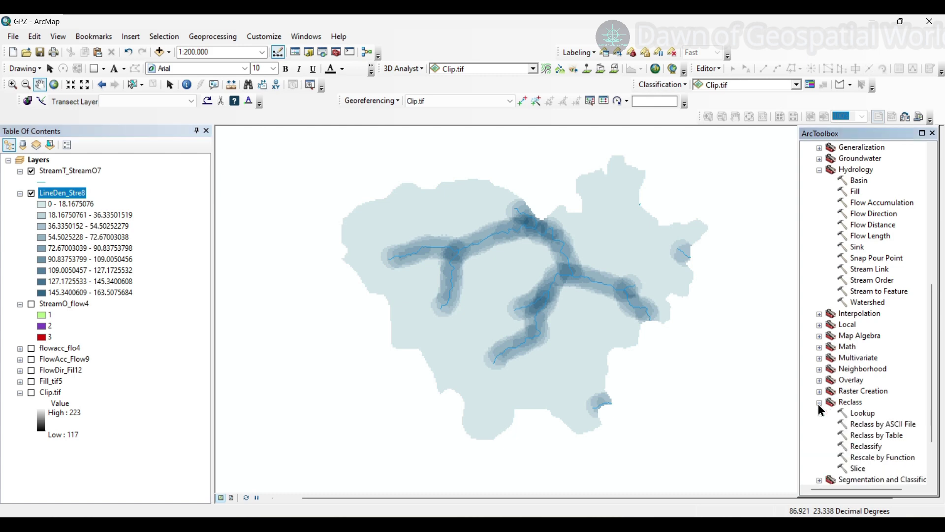
double_click(869, 447)
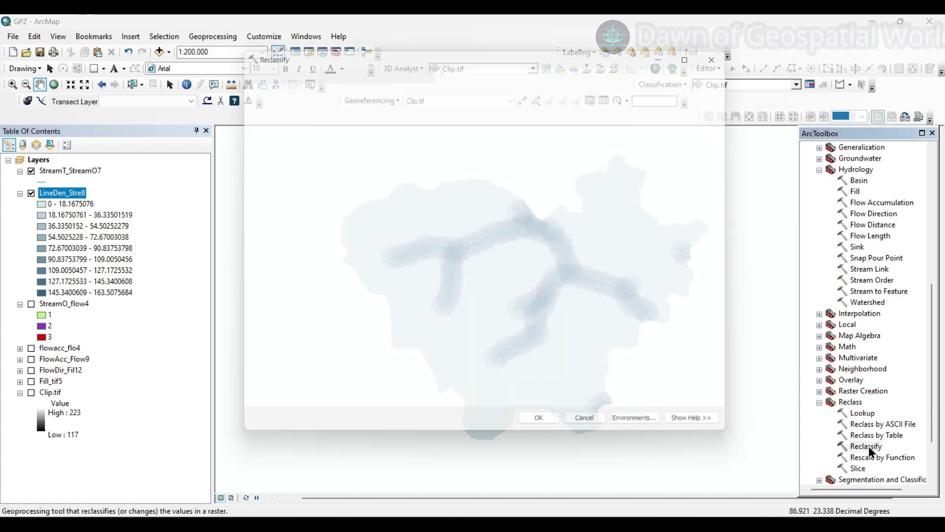
left_click(703, 85)
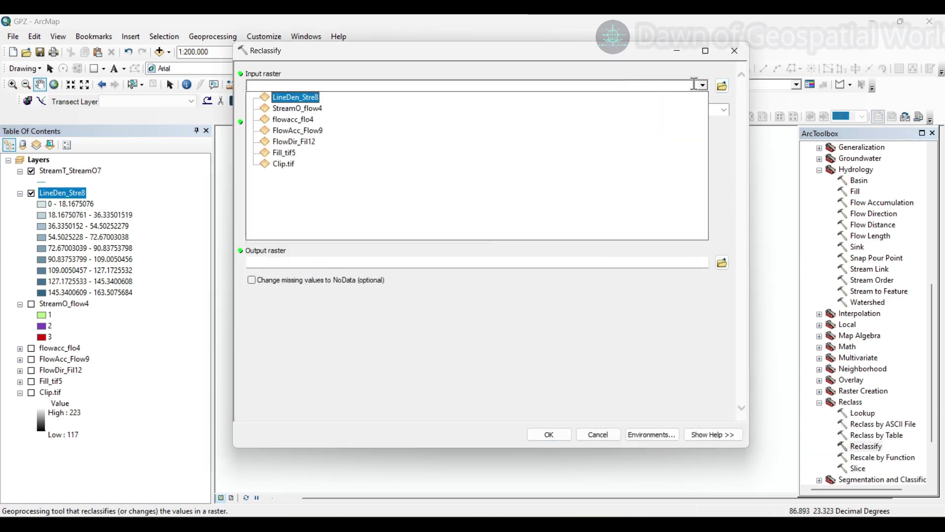
left_click(312, 97)
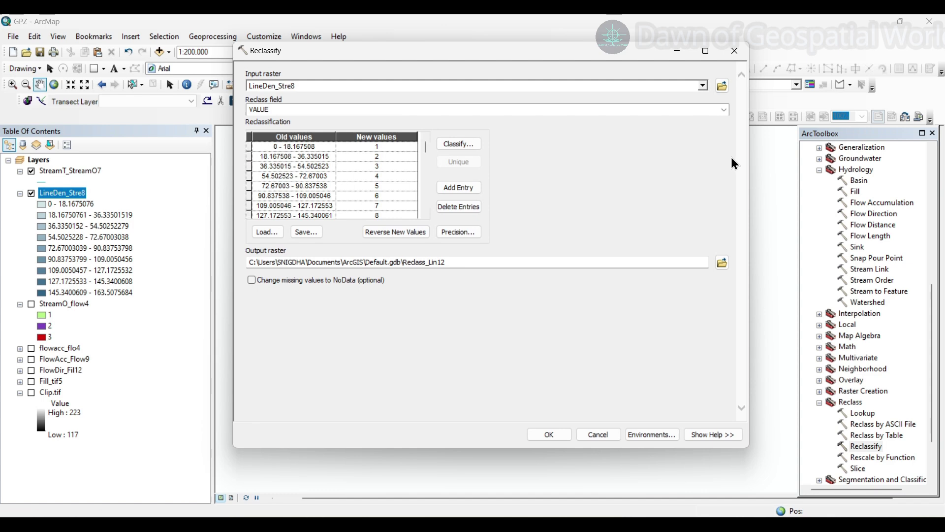
left_click(457, 143)
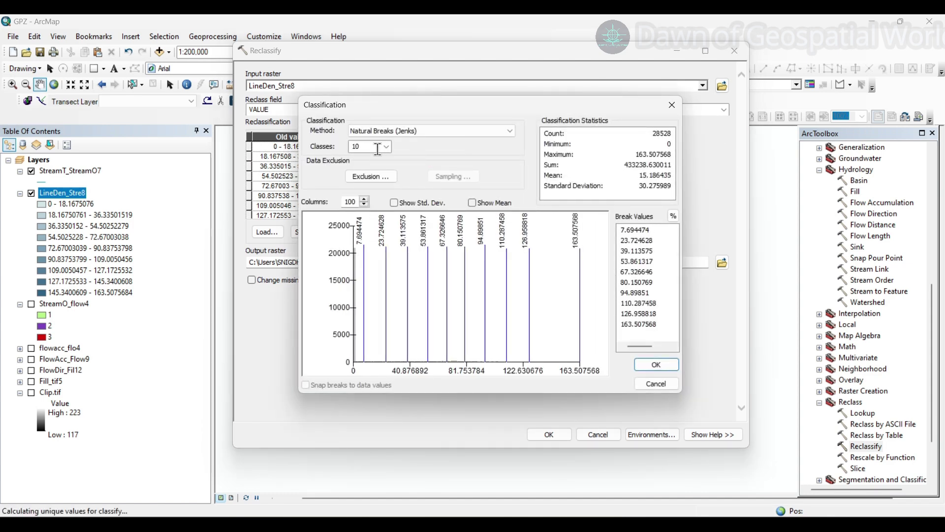
scroll(378, 148, "up", 3)
scroll(378, 149, "up", 1)
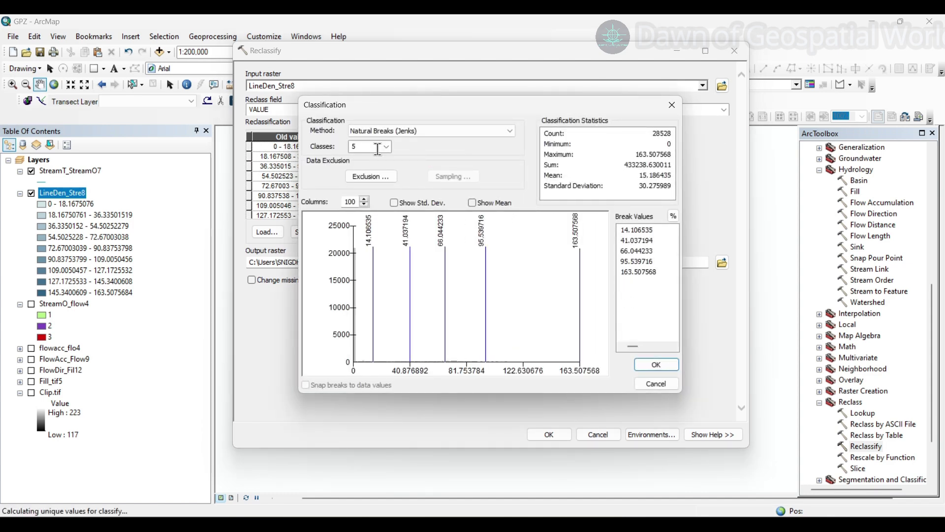
left_click(657, 365)
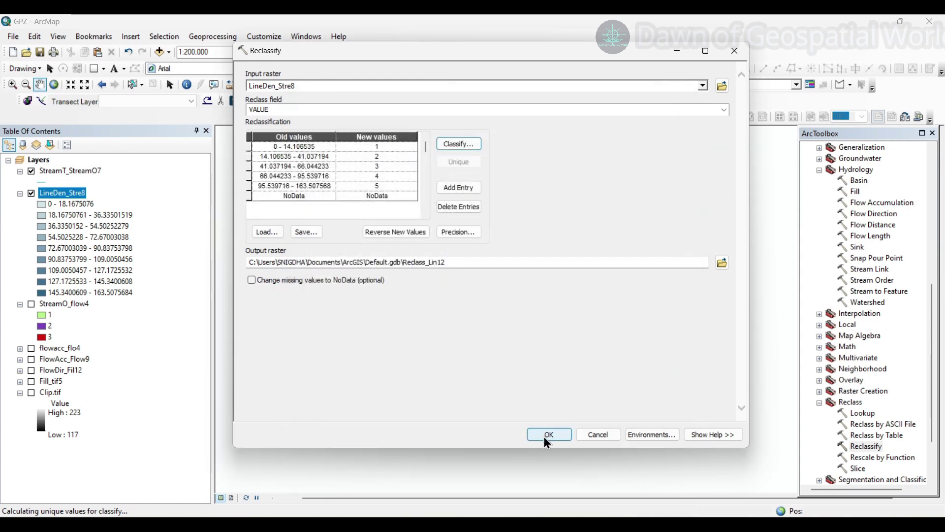
left_click(543, 436)
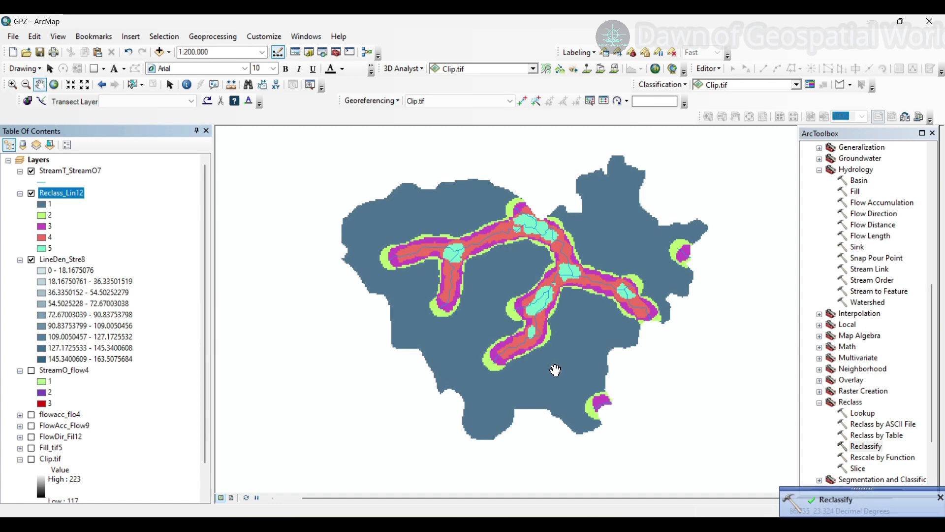
left_click(31, 259)
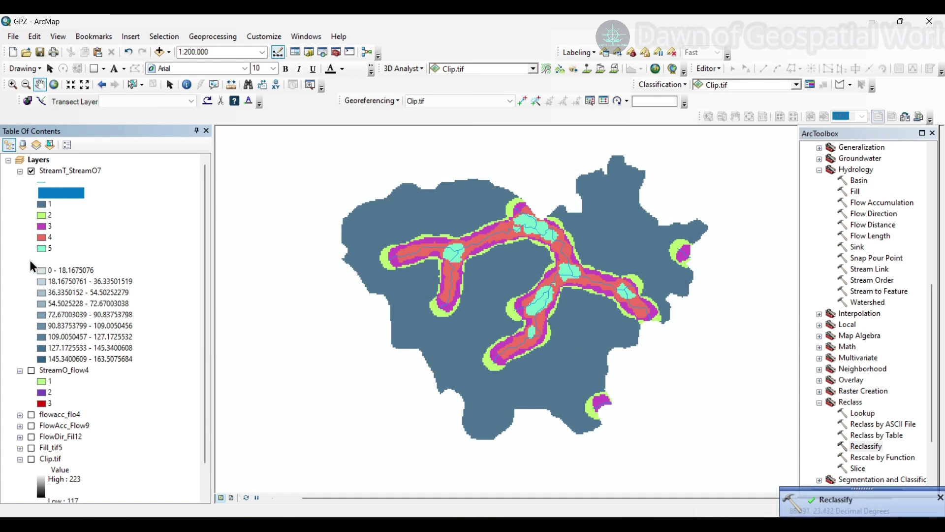
left_click(20, 260)
left_click(20, 271)
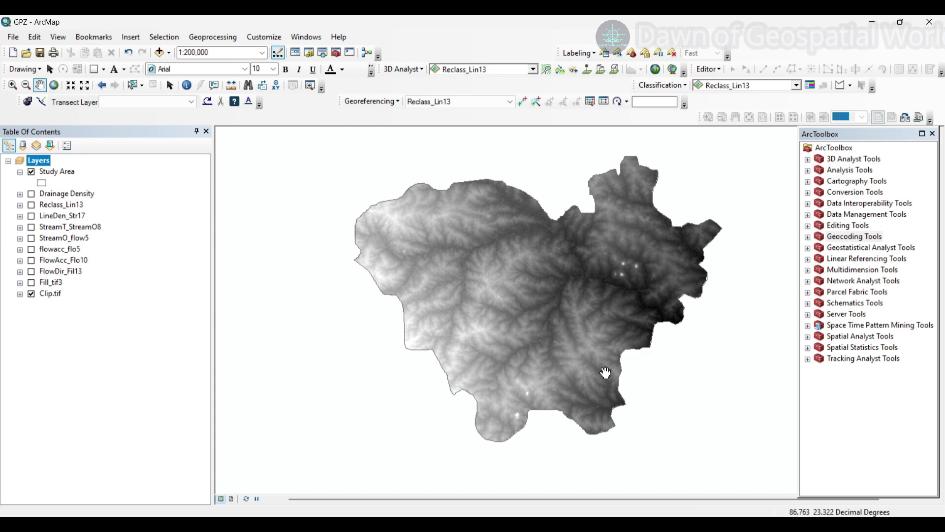
Run Hillshade on Clip.tif with default azimuth 315 and altitude 45
left_click(807, 337)
scroll(908, 341, "down", 1)
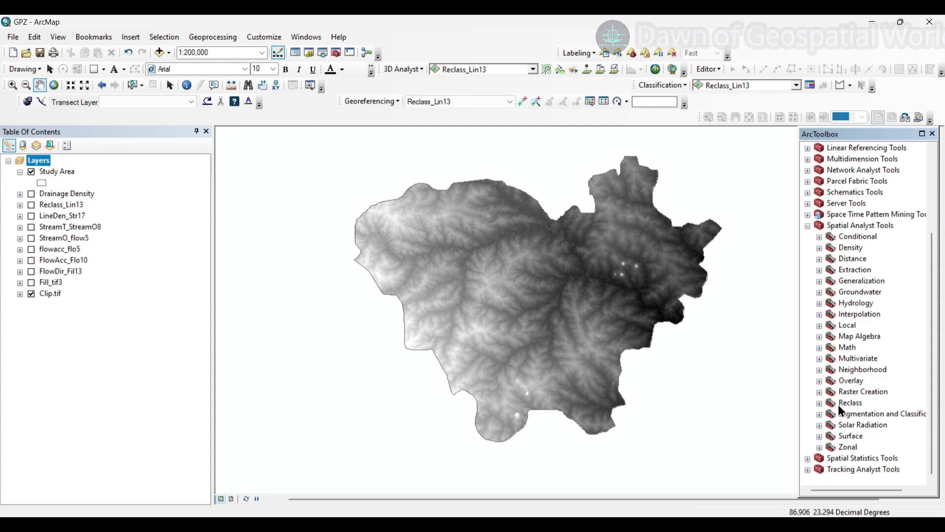
left_click(819, 437)
scroll(886, 404, "down", 1)
left_click(868, 382)
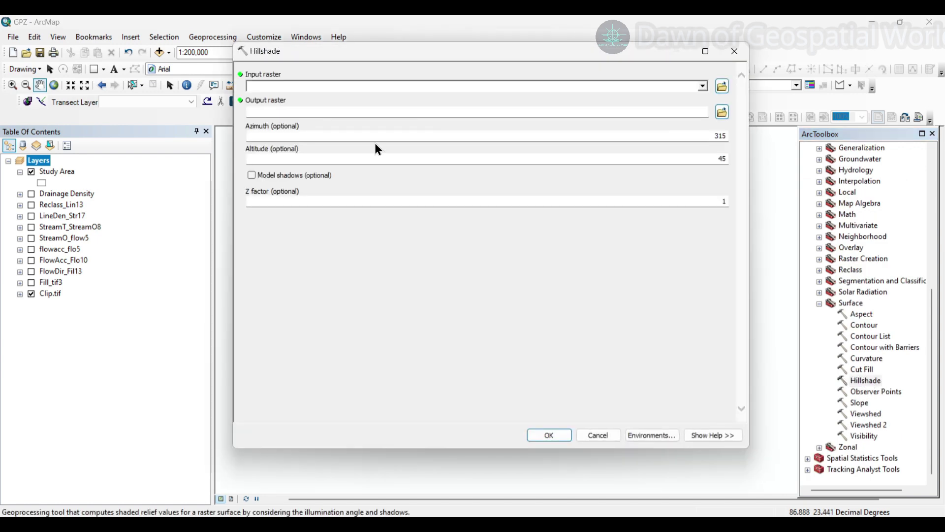
left_click(703, 86)
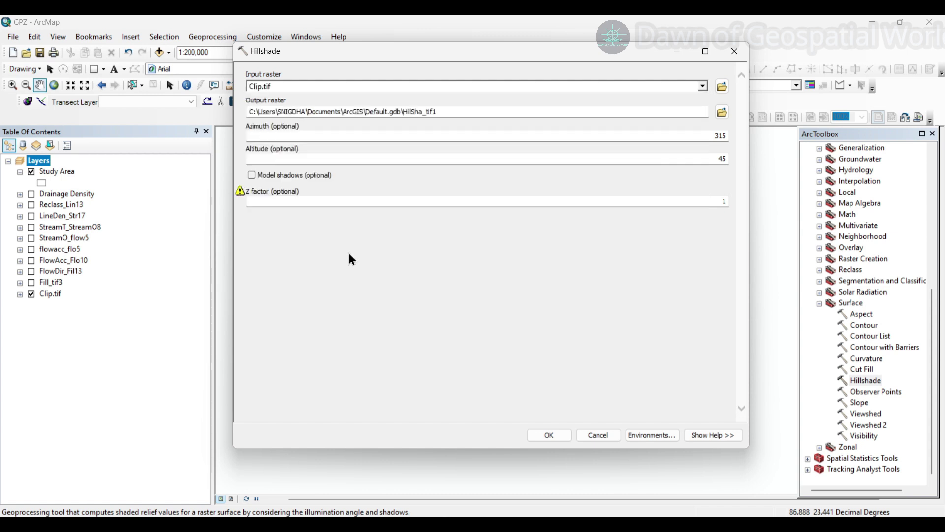
left_click(549, 435)
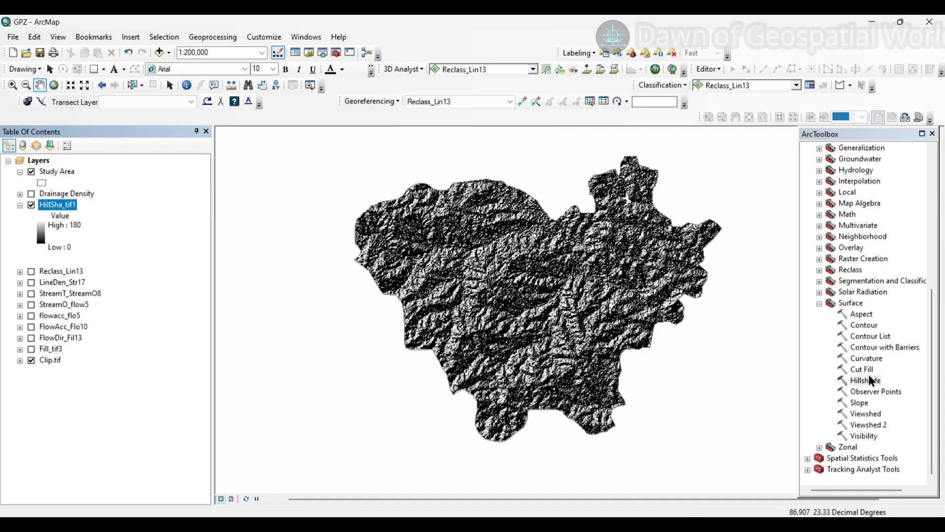
Rename the HillSha_tif1 layer to '315 - 45'
right_click(72, 213)
left_click(120, 386)
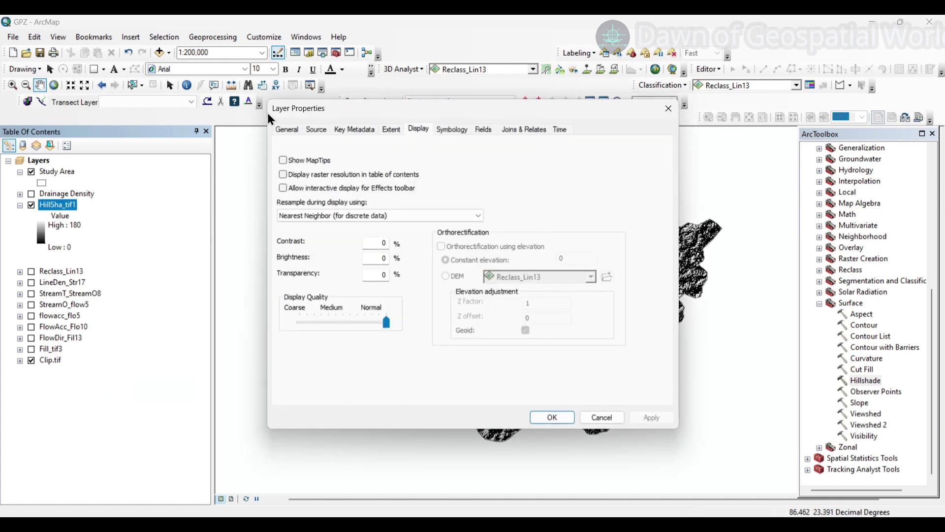
left_click(287, 129)
key("BackSpace")
type("315 - 45")
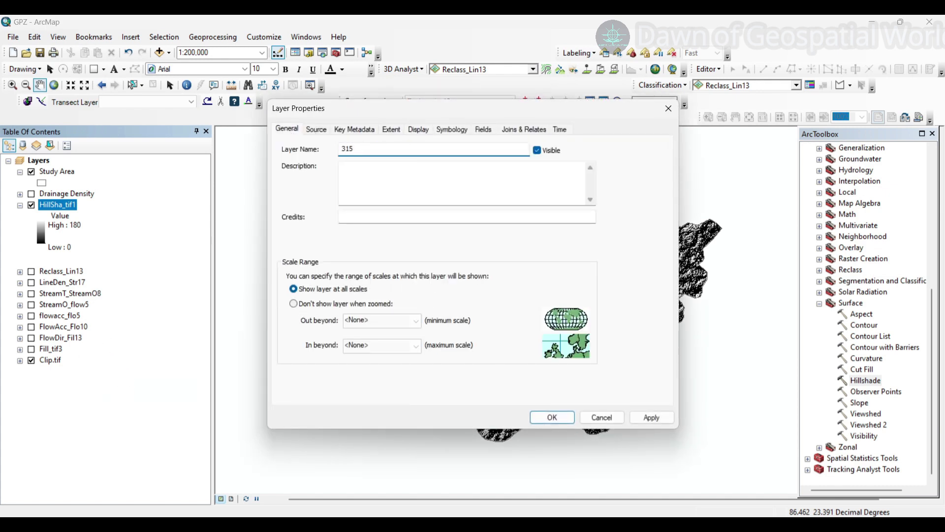
left_click(650, 418)
left_click(553, 417)
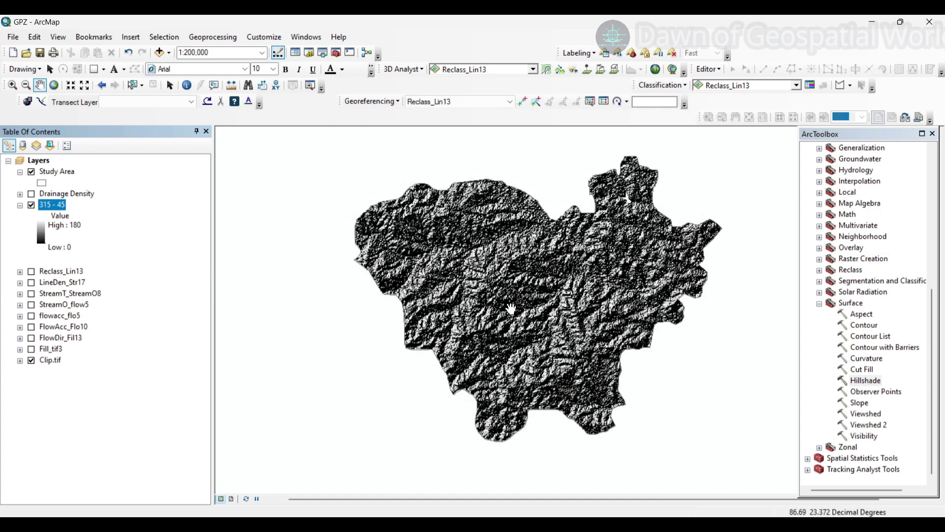
Start a new Hillshade run with Clip.tif as the input raster
double_click(875, 380)
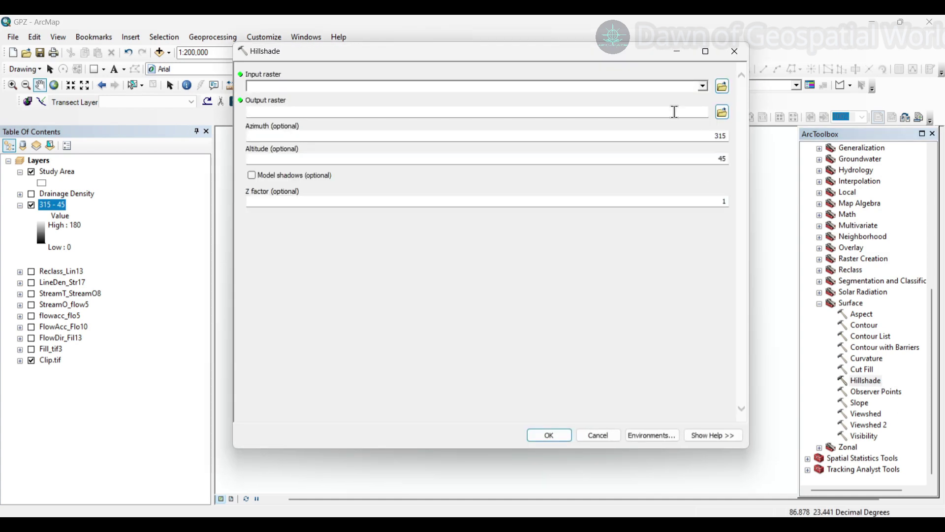
left_click(702, 86)
left_click(297, 97)
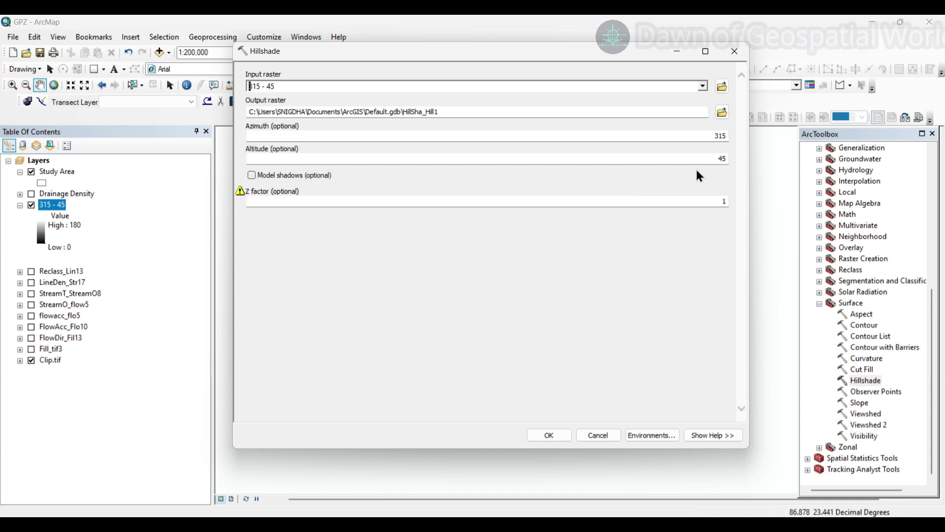
left_click(726, 135)
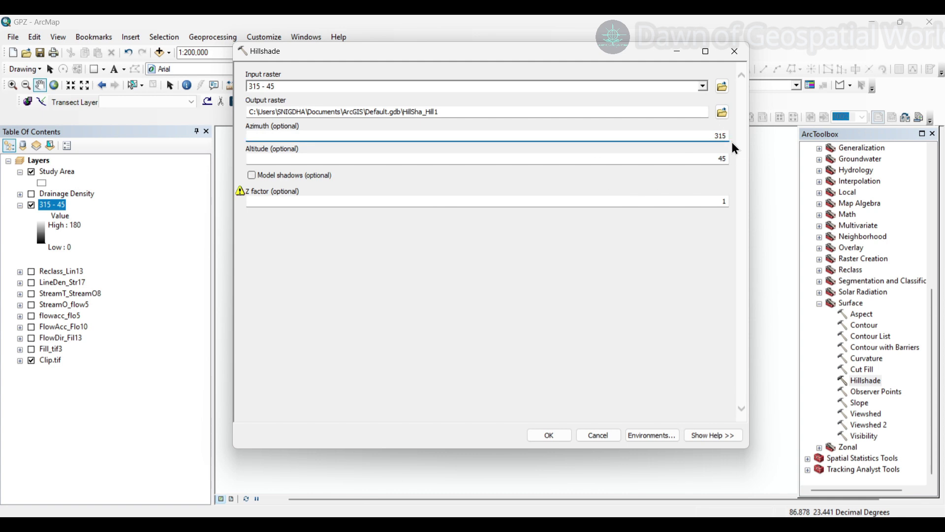
left_click(703, 86)
left_click(283, 187)
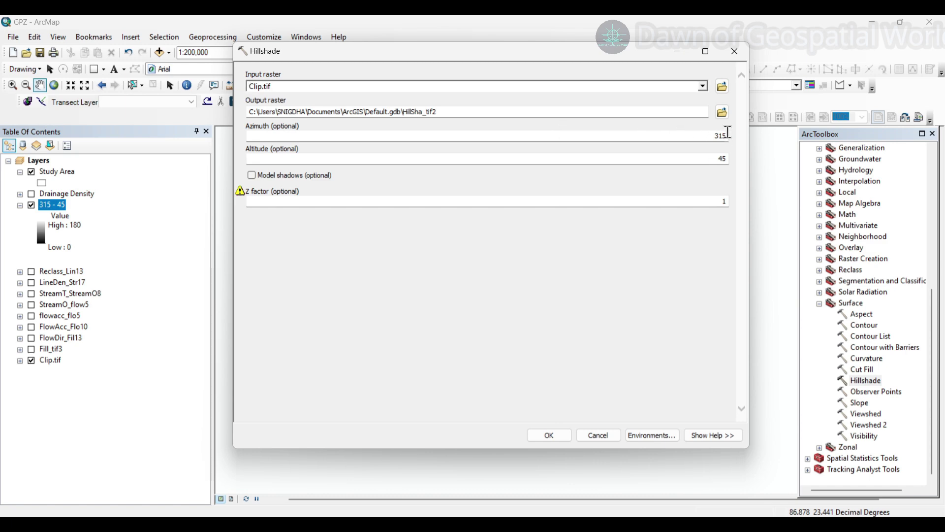
Set azimuth 200 and altitude 50 and run the hillshade
left_click(727, 134)
key("BackSpace")
key("BackSpace")
key("BackSpace")
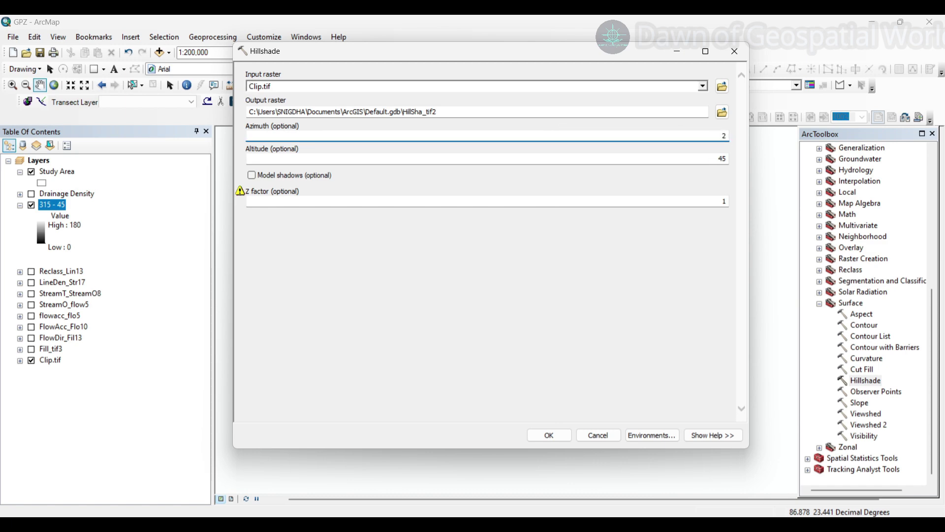
type("200")
left_click(727, 157)
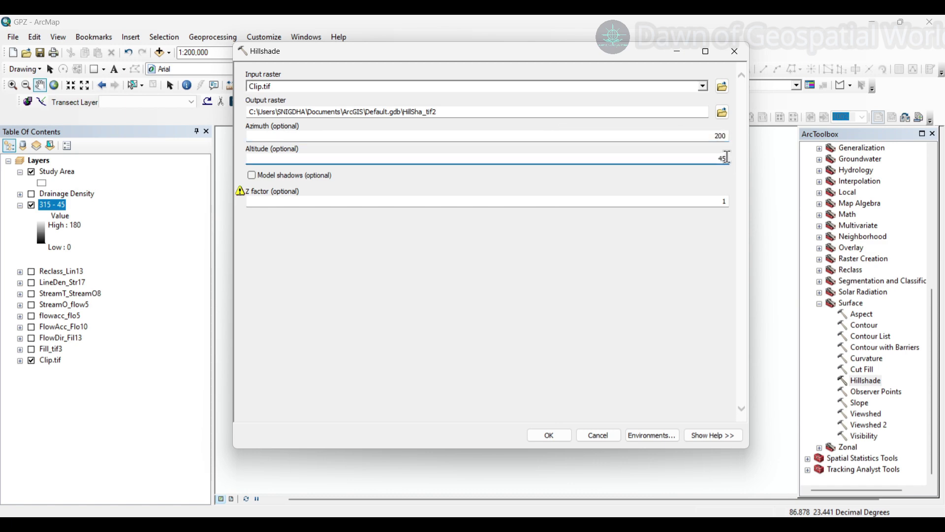
key("BackSpace")
key("BackSpace")
type("50")
left_click(549, 435)
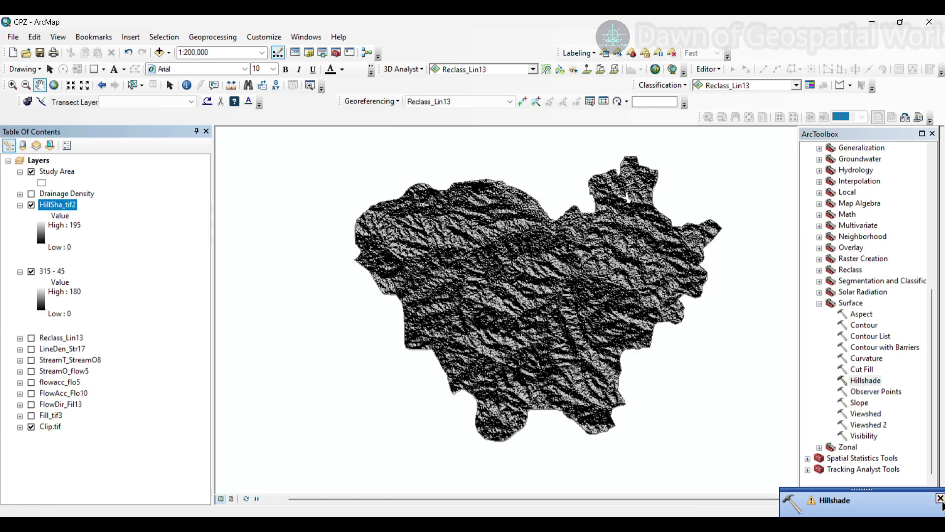
left_click(939, 498)
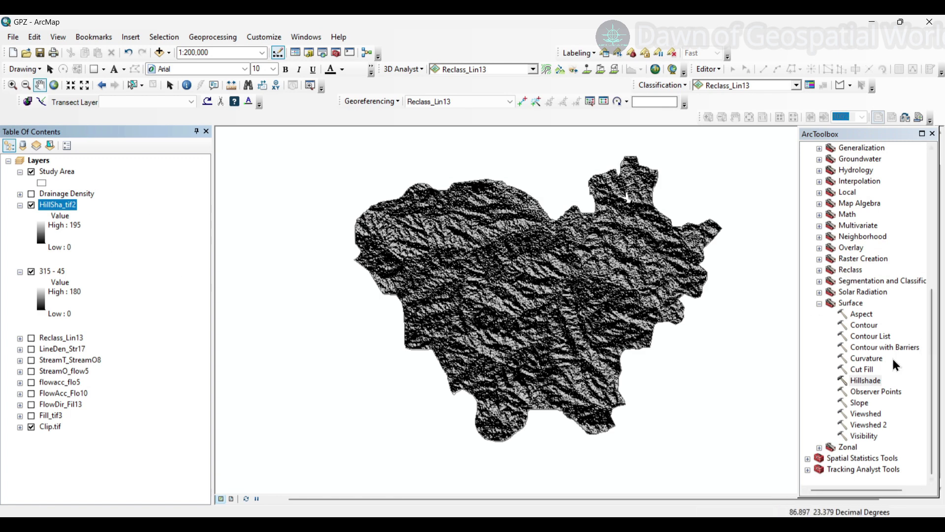
Rename the HillSha_tif2 layer to '200 - 50' and reopen Hillshade
right_click(64, 204)
left_click(103, 382)
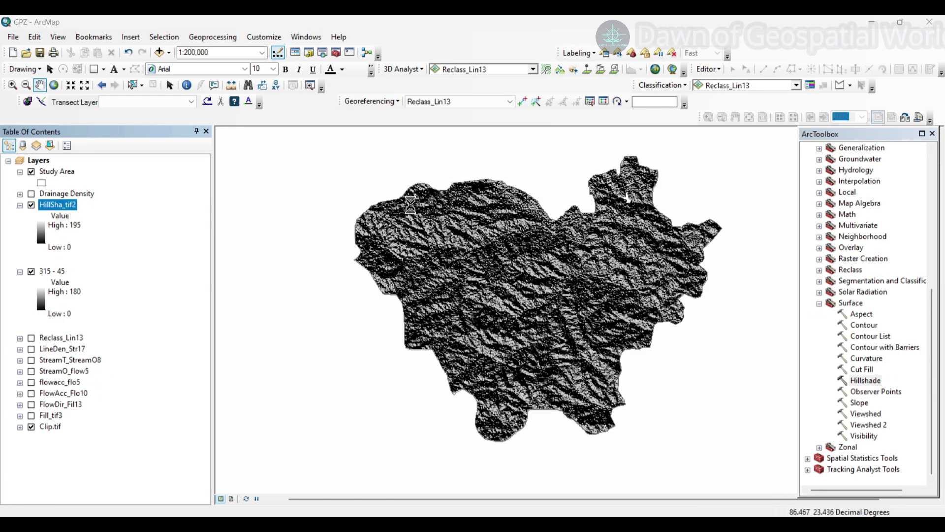
key("BackSpace")
type("2")
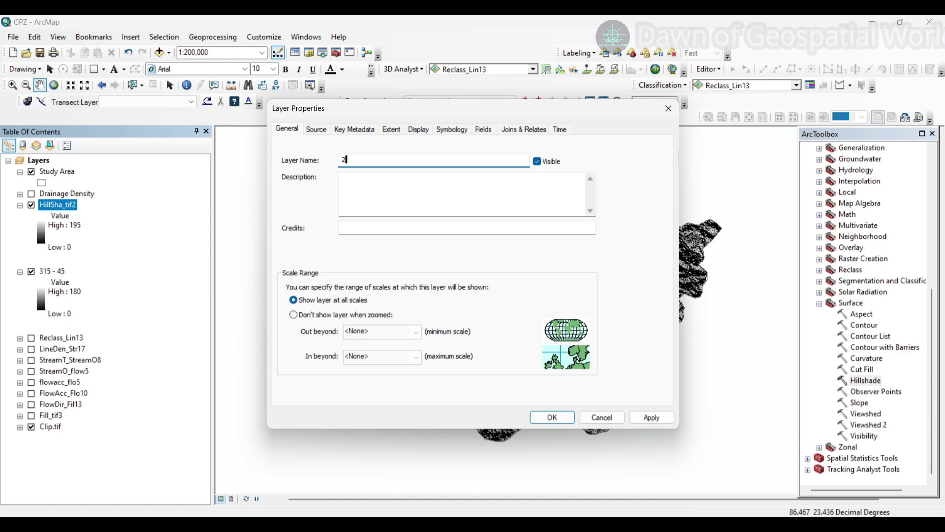
type("00 - 50")
left_click(651, 417)
left_click(551, 417)
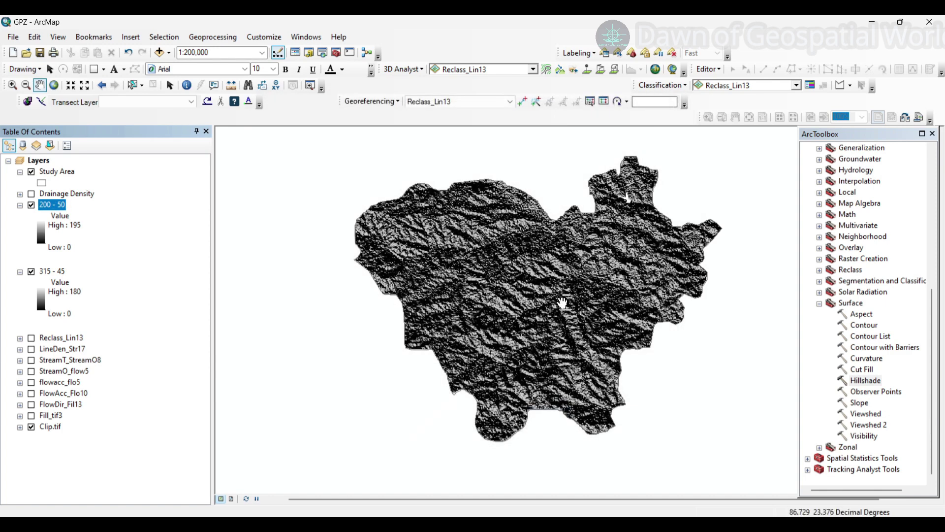
double_click(867, 381)
Run Hillshade on Clip.tif with azimuth 100 and altitude 60
left_click(703, 86)
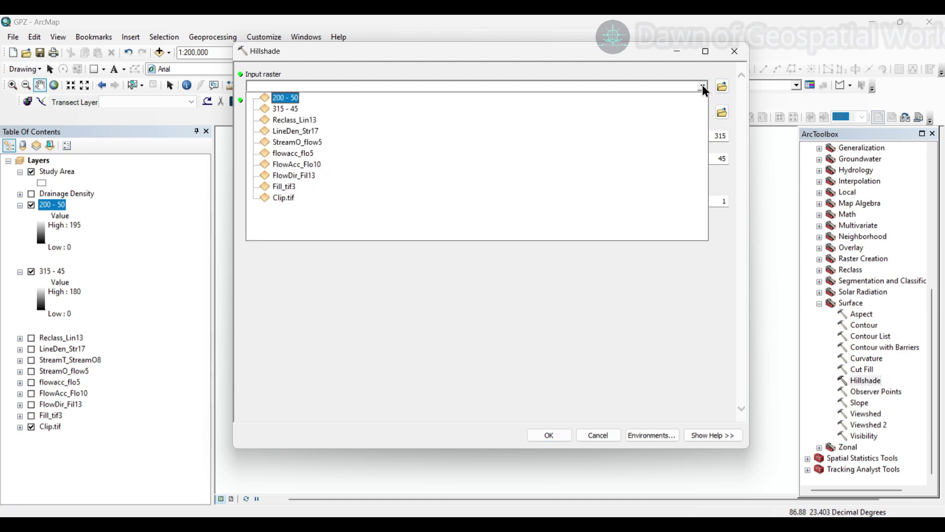
left_click(293, 204)
left_click(727, 134)
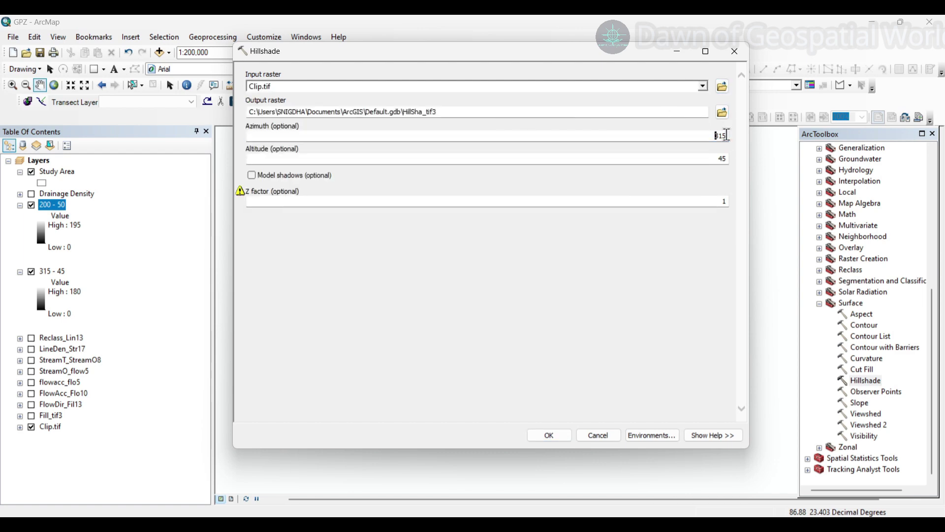
key("BackSpace")
key("BackSpace")
key("BackSpace")
type("100")
left_click(724, 157)
key("BackSpace")
key("BackSpace")
type("60")
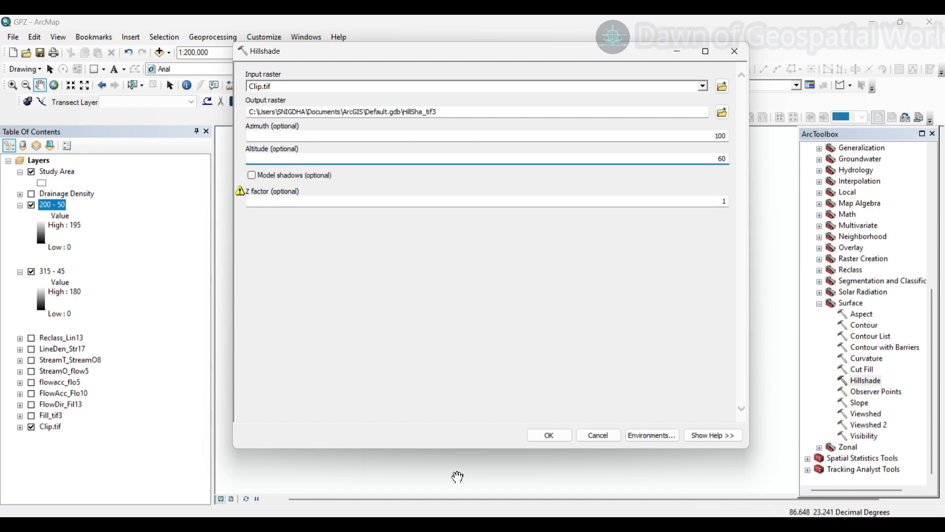
left_click(549, 435)
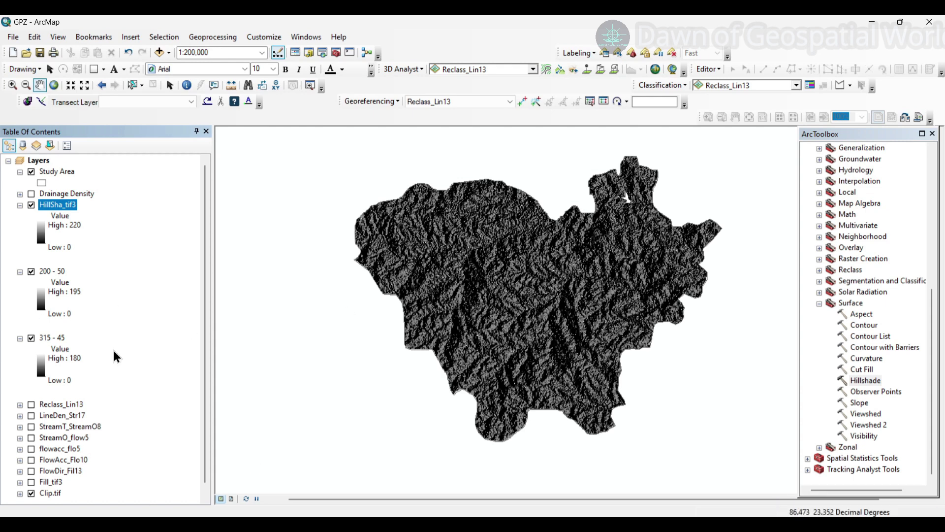
Rename the HillSha_tif3 layer to '100 - 60' in Layer Properties
right_click(56, 208)
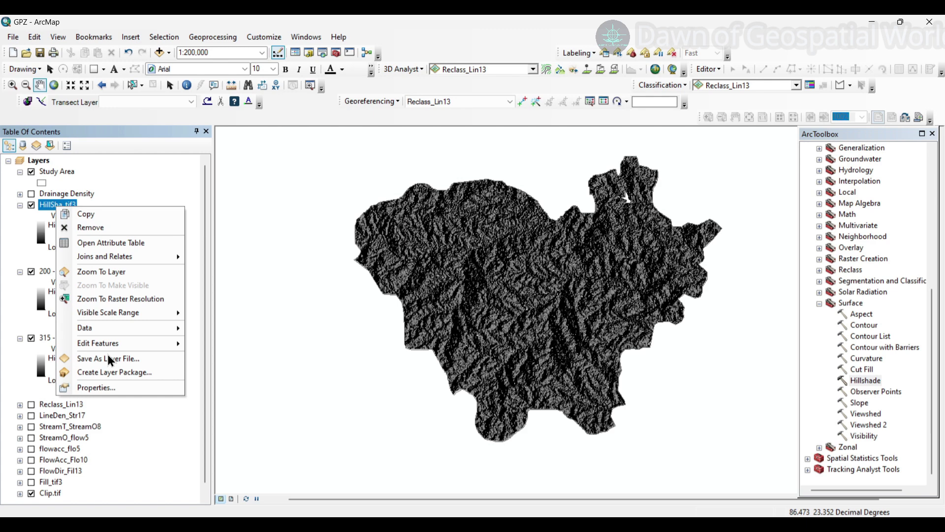
left_click(102, 388)
key("BackSpace")
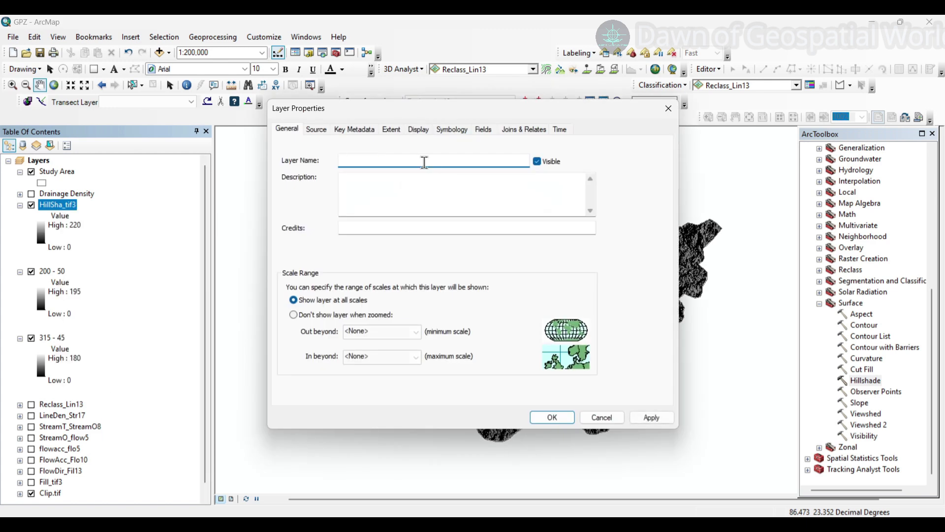
type("100 - 60")
left_click(660, 418)
left_click(552, 417)
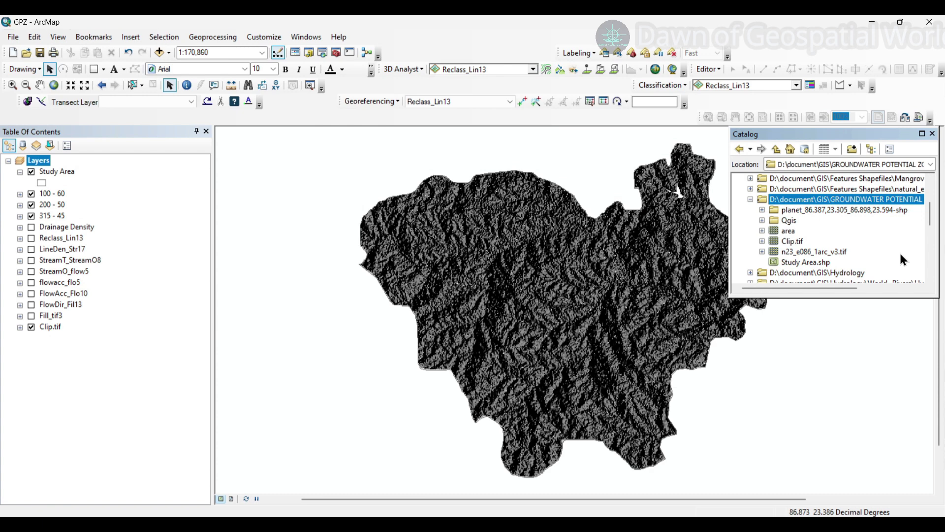
Start a new shapefile in the groundwater potential folder named Lineament
right_click(863, 198)
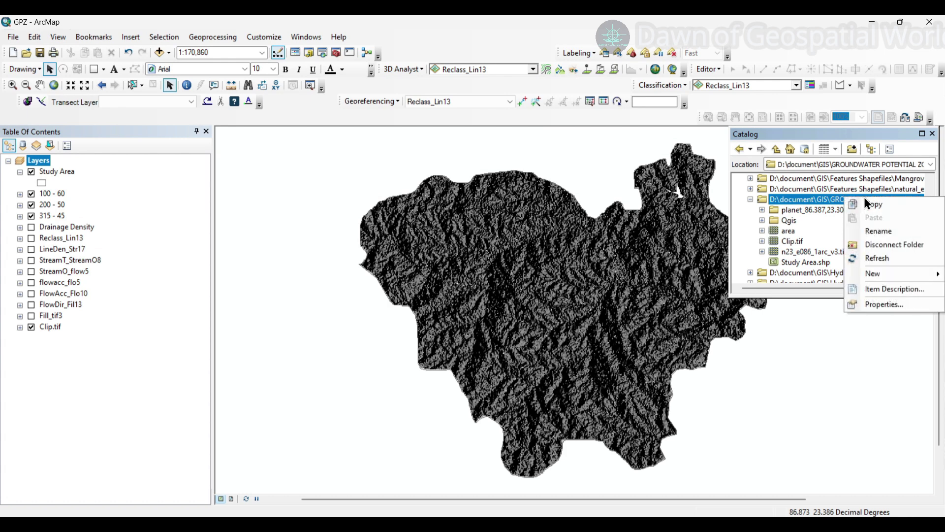
mouse_move(878, 270)
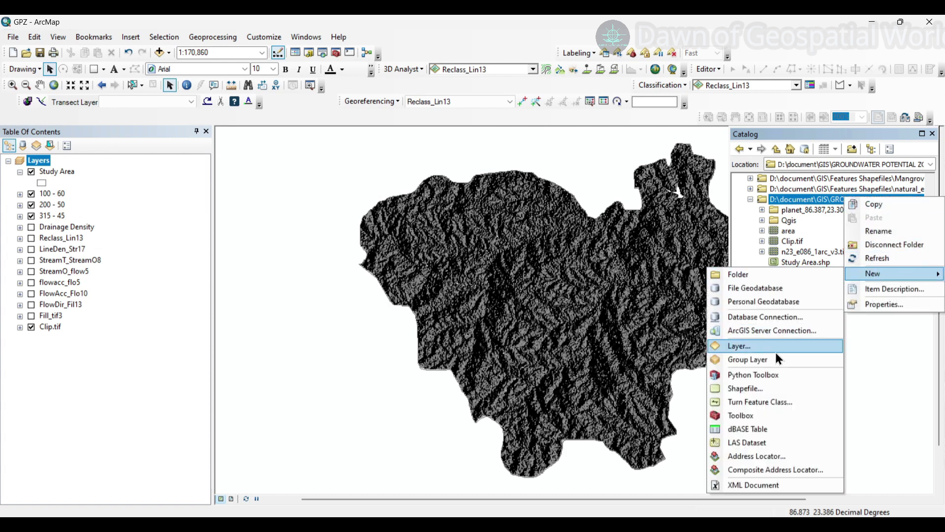
left_click(766, 385)
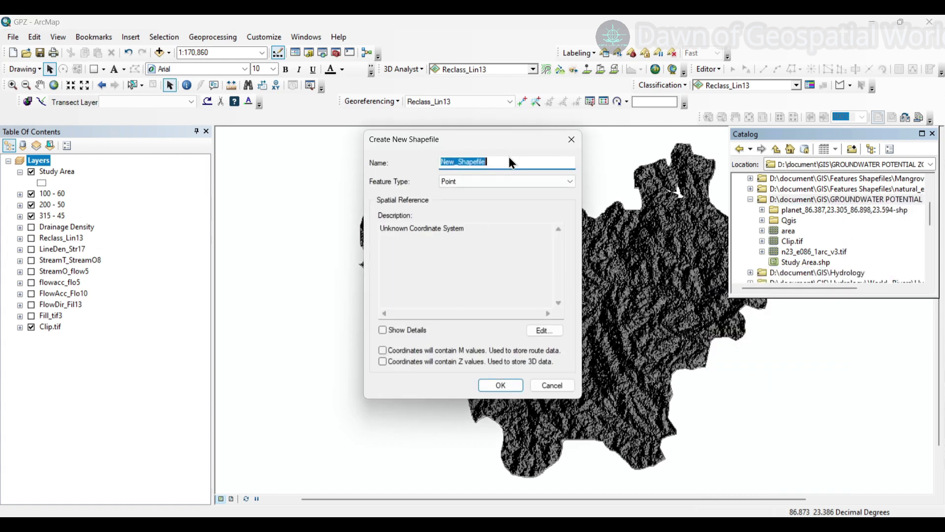
key("BackSpace")
type("Lineament")
Make it a Polyline shapefile in WGS 1984 UTM Zone 45N and create it
left_click(500, 177)
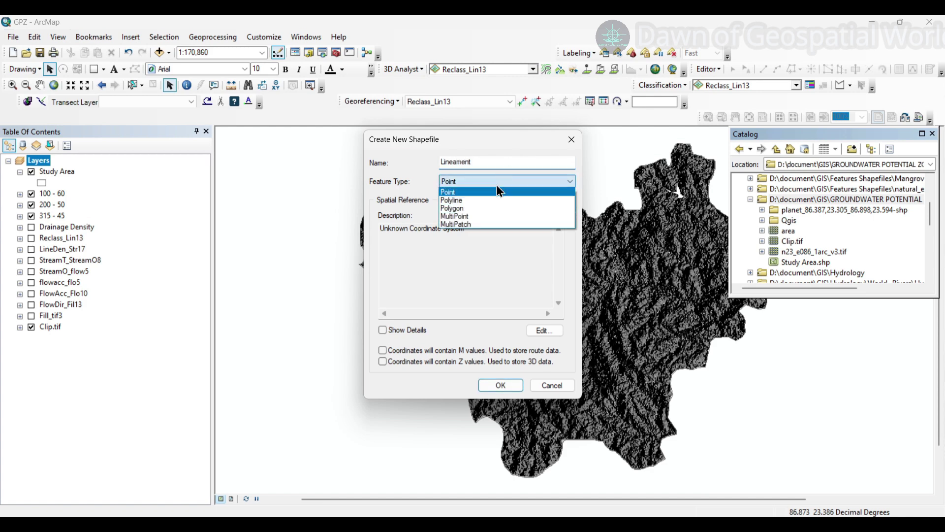
left_click(489, 200)
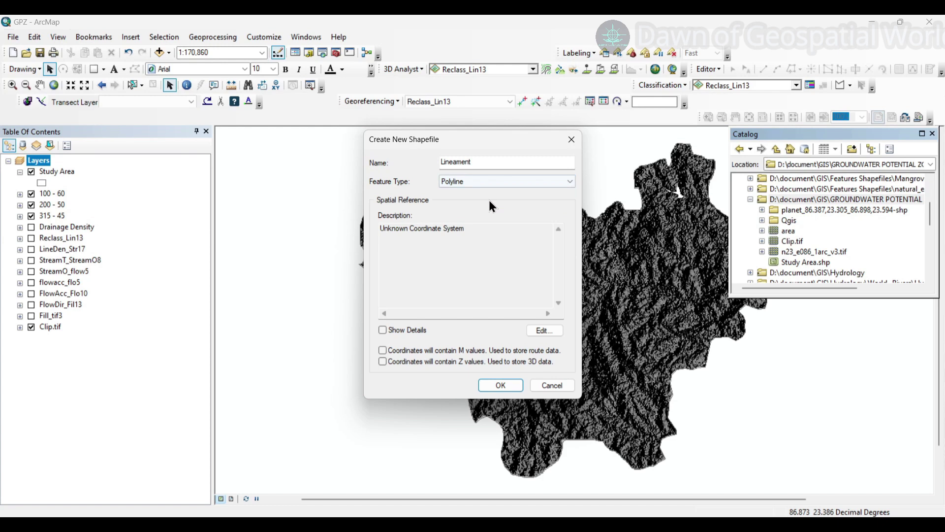
left_click(544, 330)
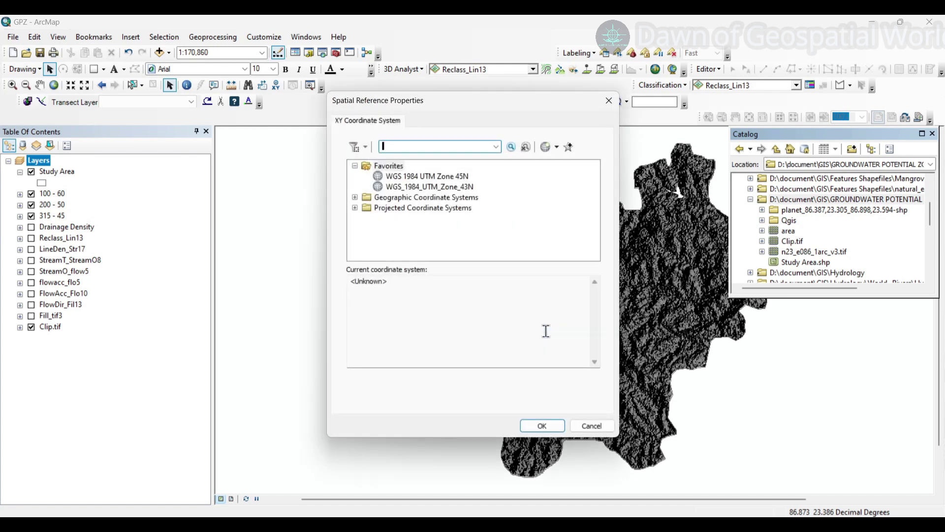
left_click(464, 176)
left_click(542, 426)
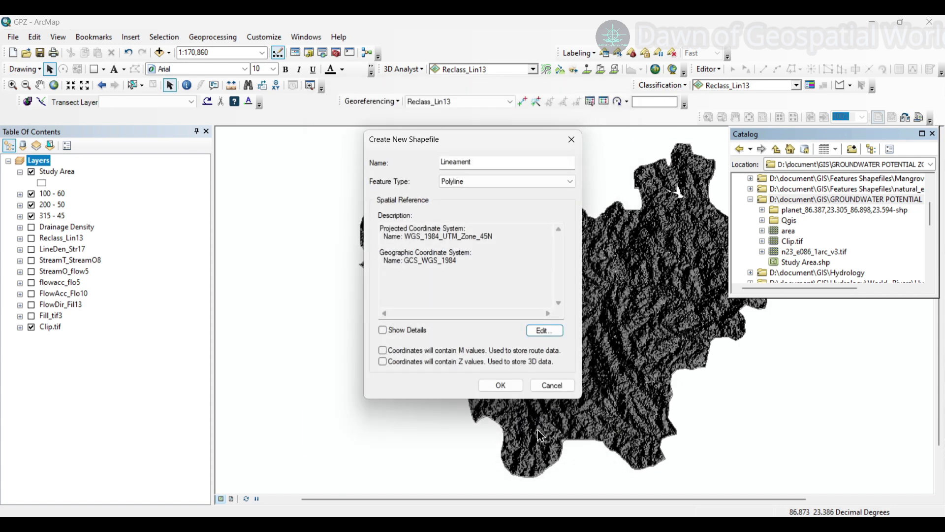
left_click(500, 384)
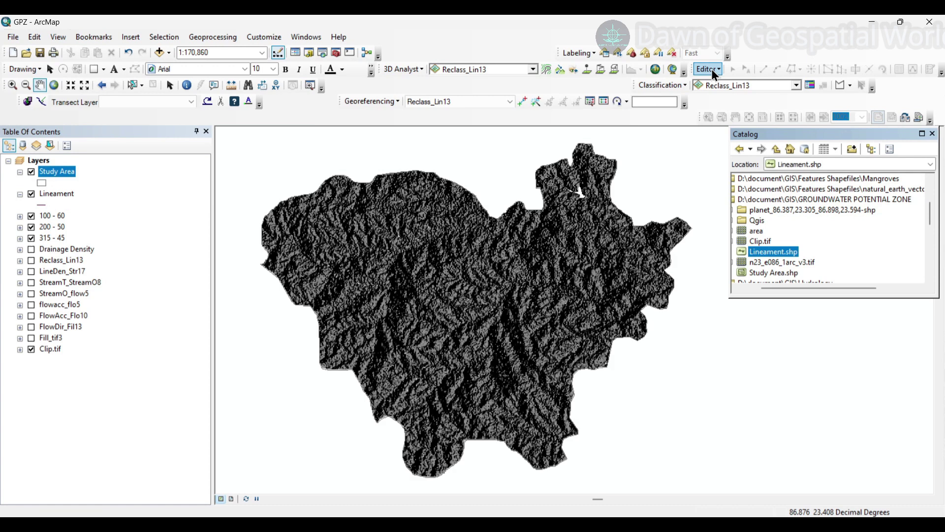
Start an edit session on Lineament, continuing past the spatial-reference warning, and show Create Features
left_click(711, 68)
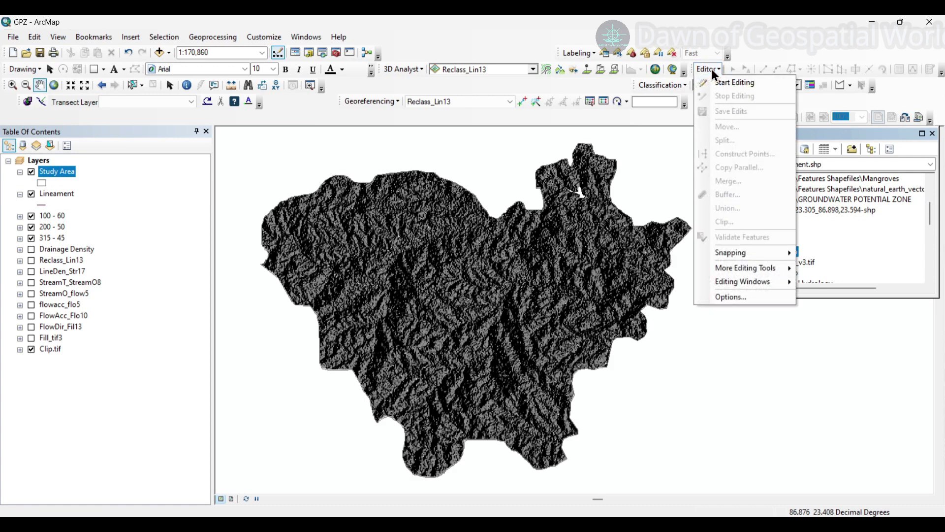
left_click(716, 82)
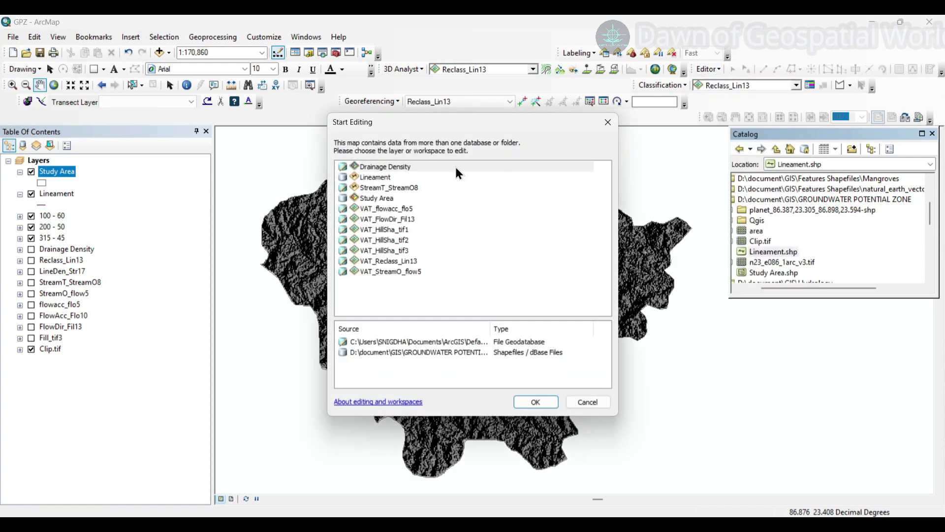
left_click(376, 178)
left_click(537, 401)
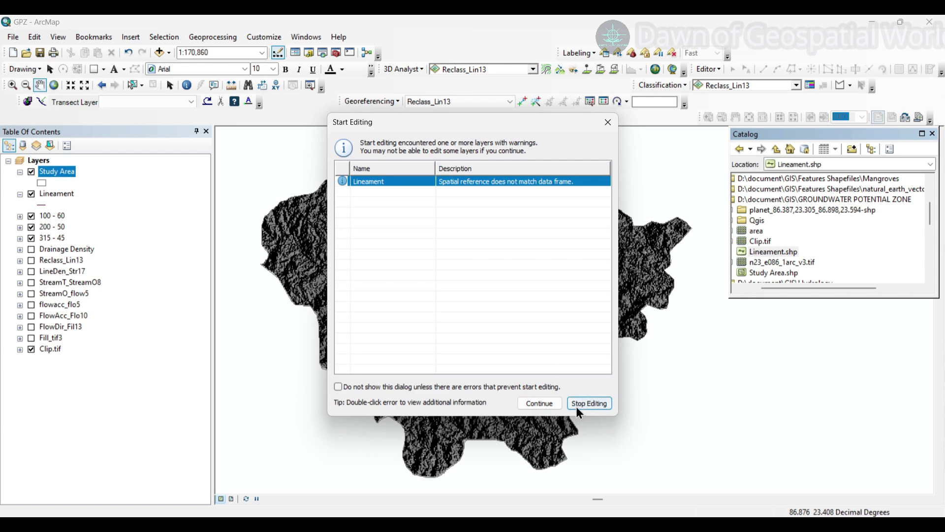
left_click(541, 404)
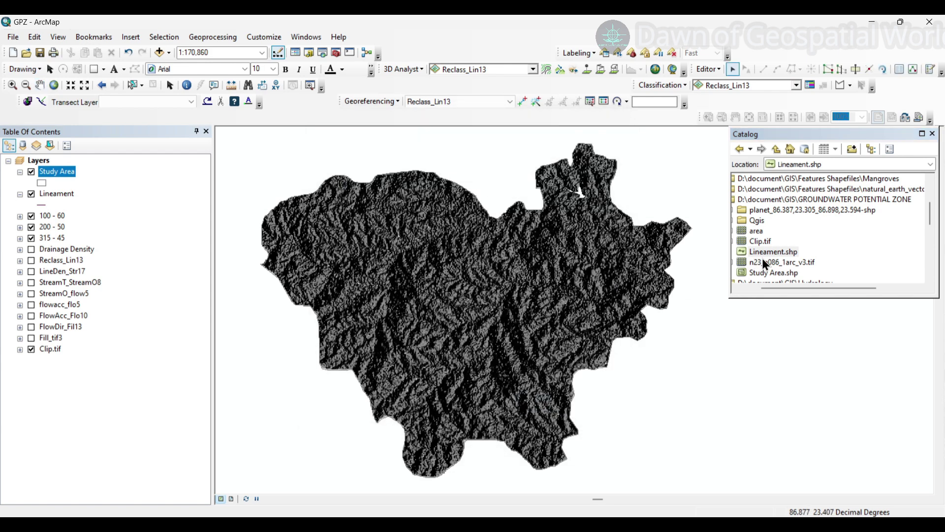
left_click(928, 70)
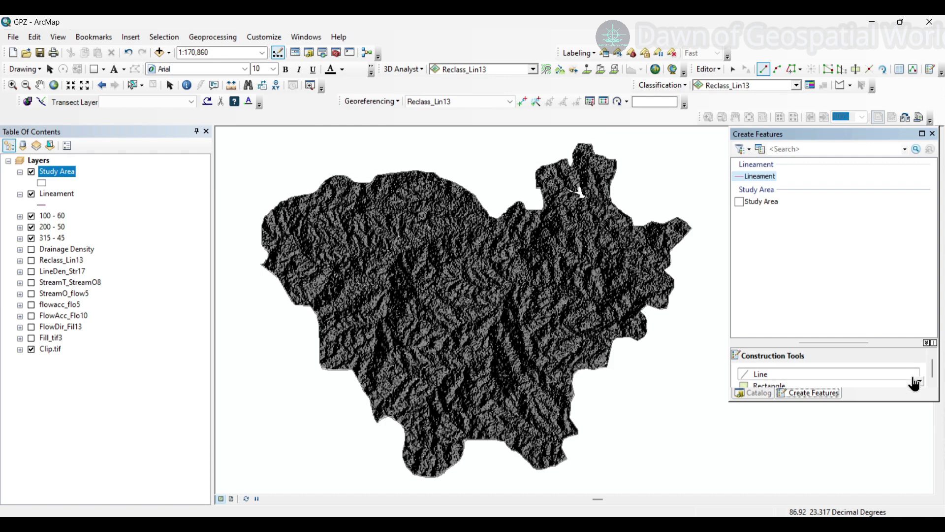
Trace three straight lineament lines over the 315 - 45 hillshade, west to southeast
left_click(764, 380)
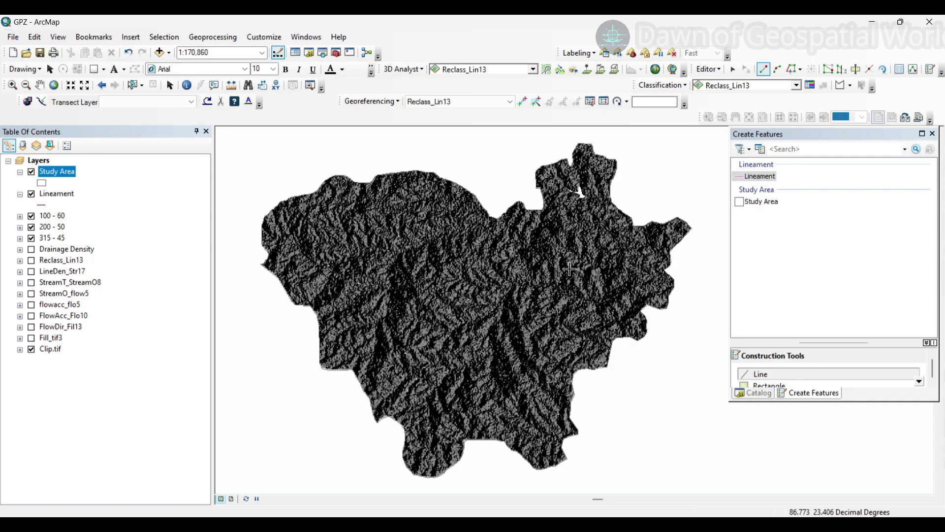
left_click(30, 216)
left_click(31, 216)
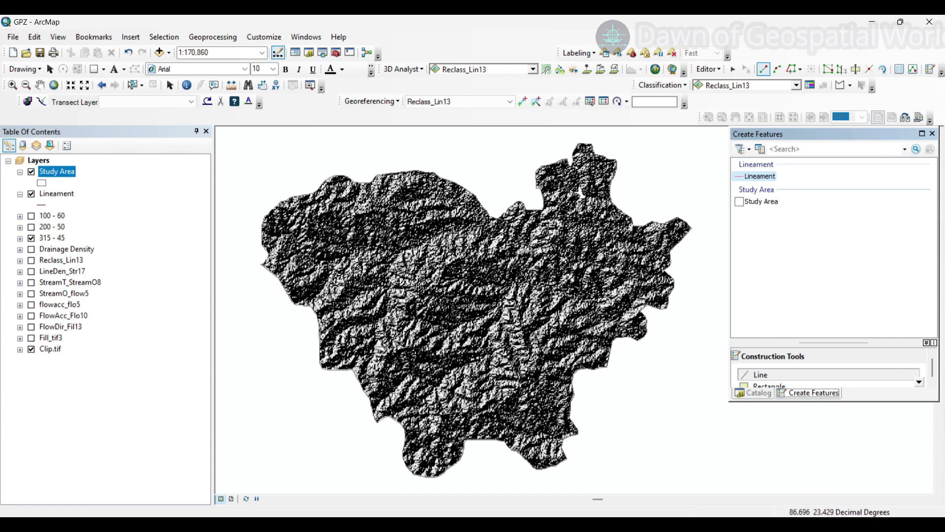
left_click(387, 257)
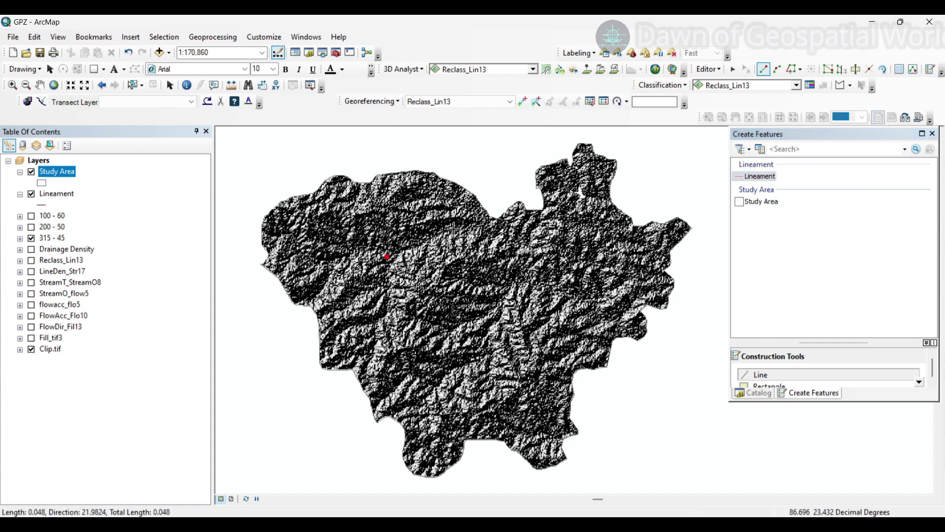
double_click(463, 224)
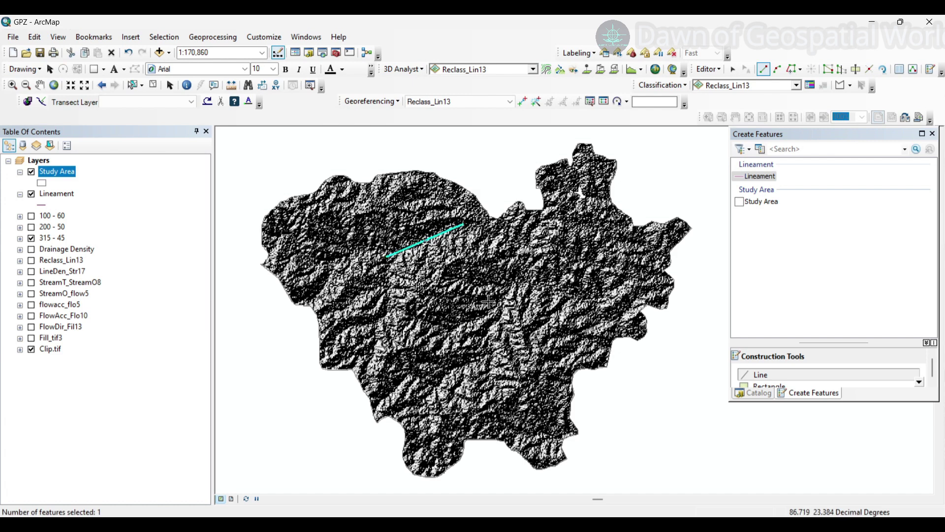
left_click(316, 256)
double_click(353, 255)
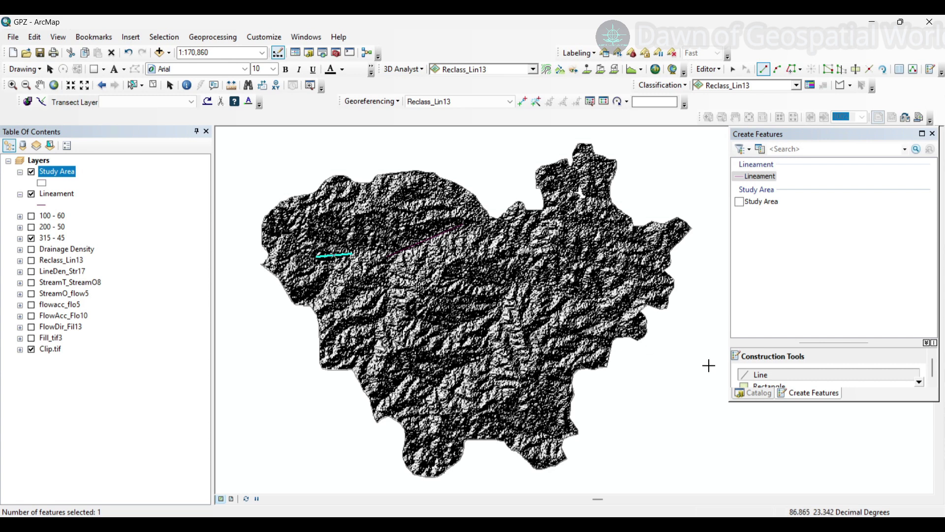
left_click(552, 328)
double_click(611, 345)
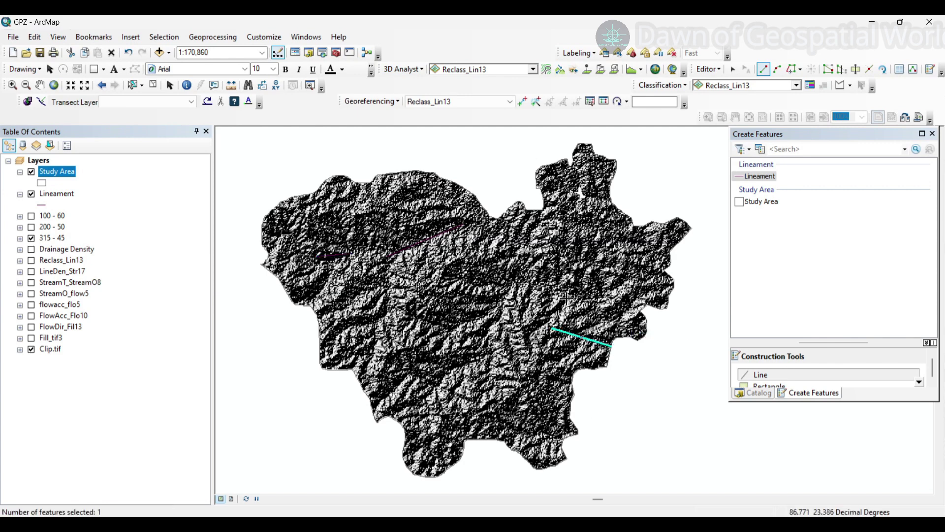
Switch the display to the 200 - 50 hillshade and open the Lineament symbol settings
left_click(31, 227)
left_click(31, 239)
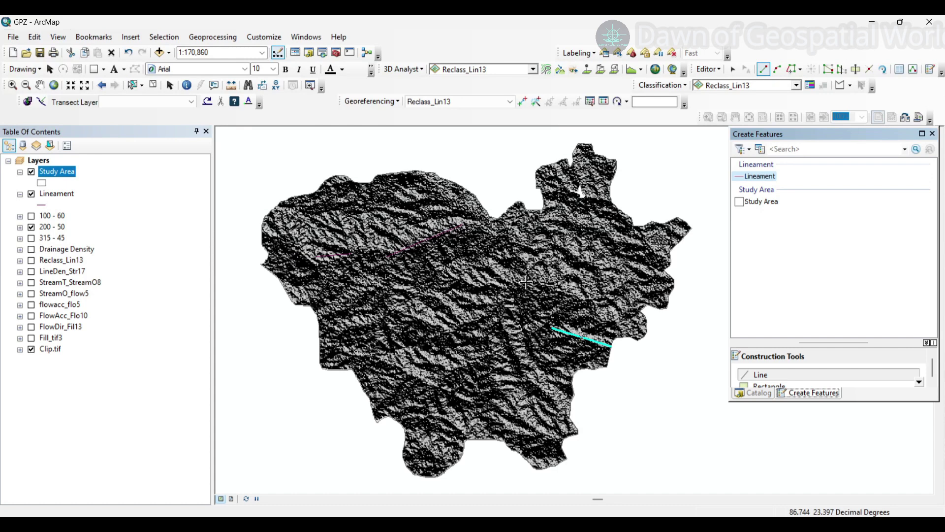
left_click(41, 204)
key("Escape")
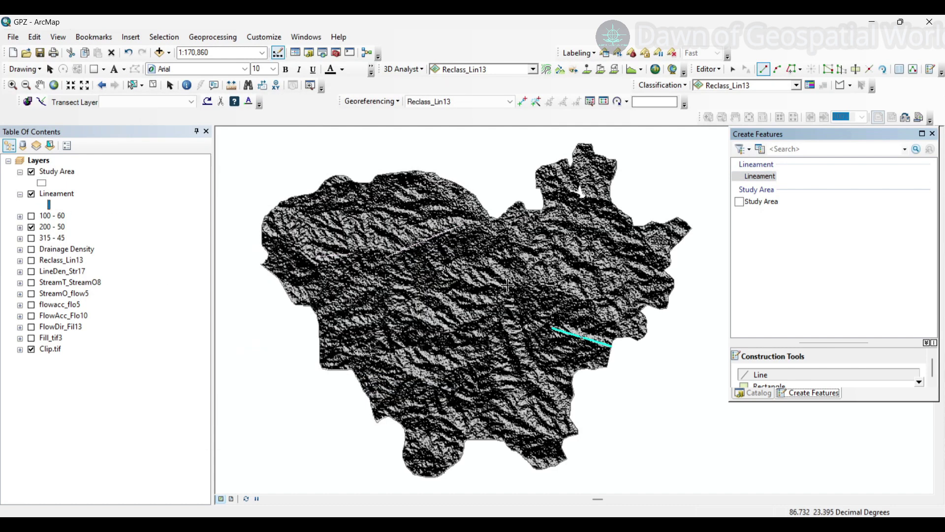
left_click(42, 203)
Make the Lineament lines yellow, then trace a northern and a short central lineament
left_click(412, 209)
left_click(429, 246)
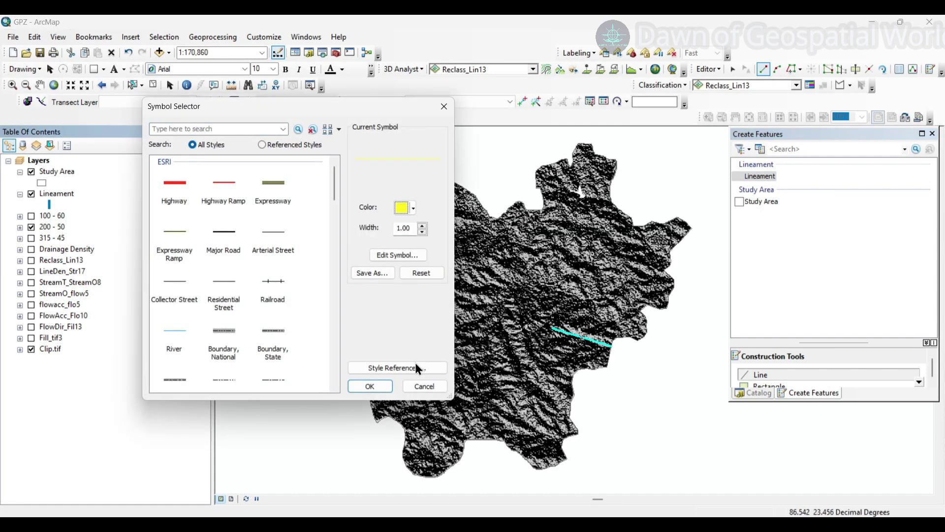
left_click(370, 386)
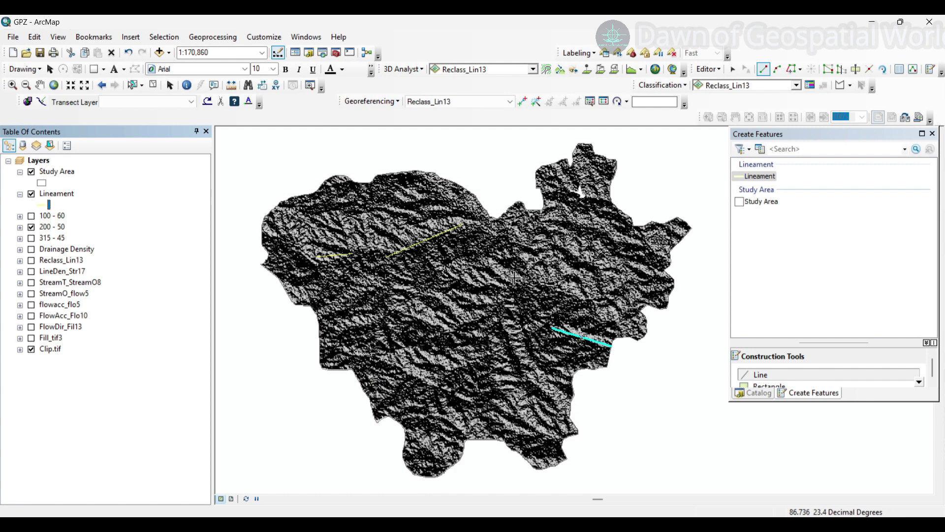
left_click(396, 180)
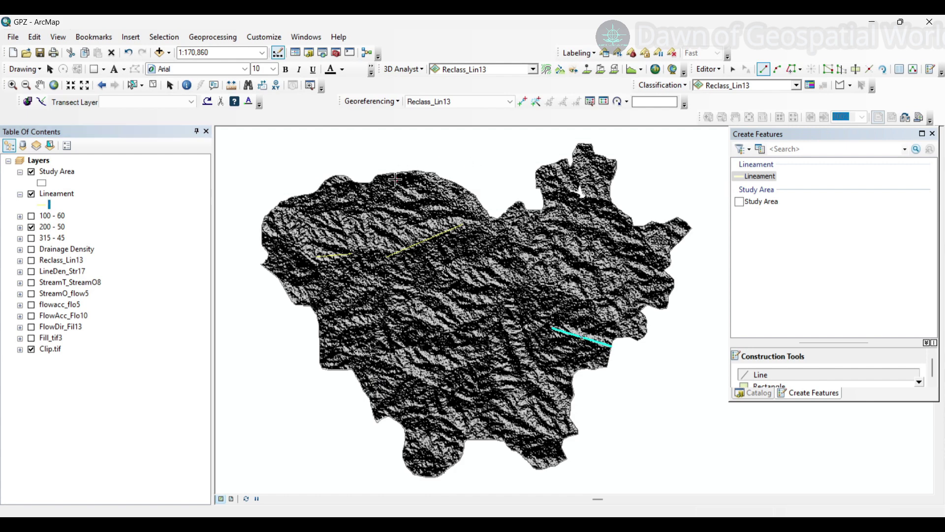
double_click(465, 215)
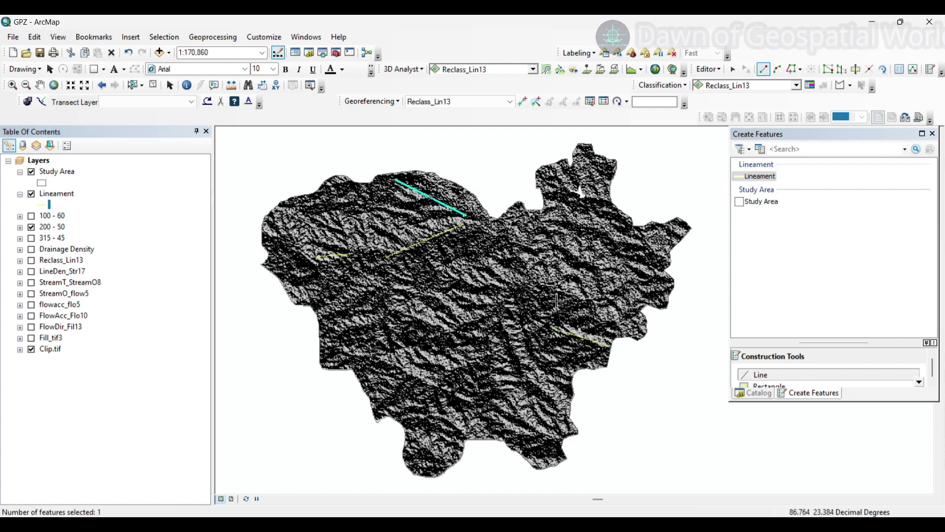
left_click(514, 245)
double_click(539, 253)
Over the 100 - 60 hillshade, discard a stray sketch and trace a north–south lineament, then hide it
left_click(31, 216)
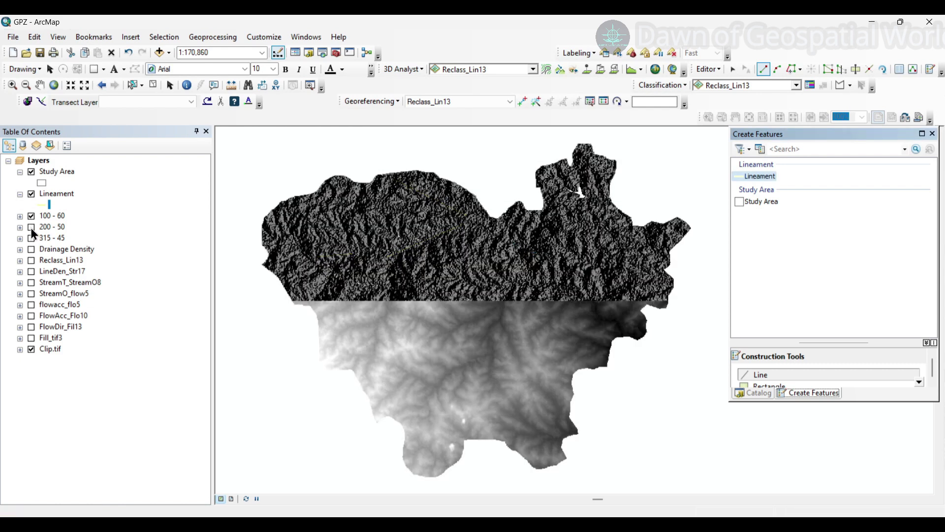
left_click(31, 227)
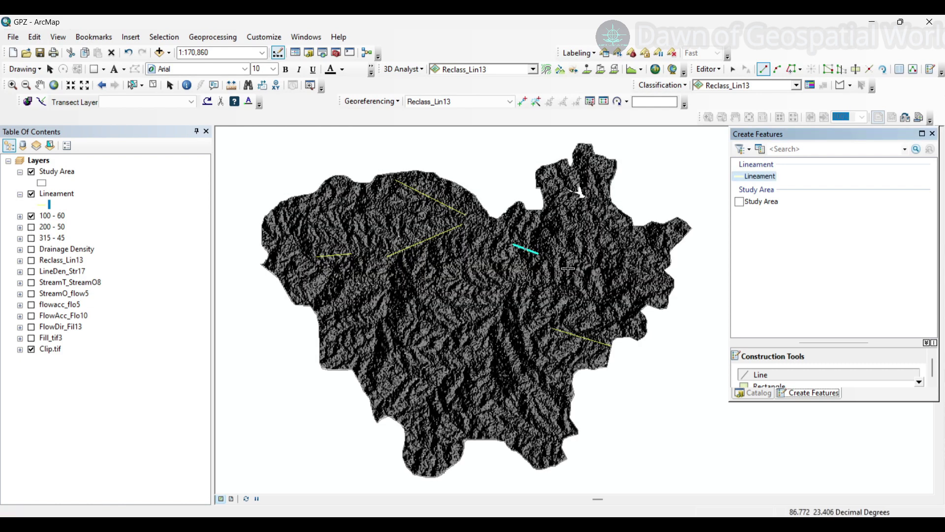
left_click(486, 249)
right_click(487, 251)
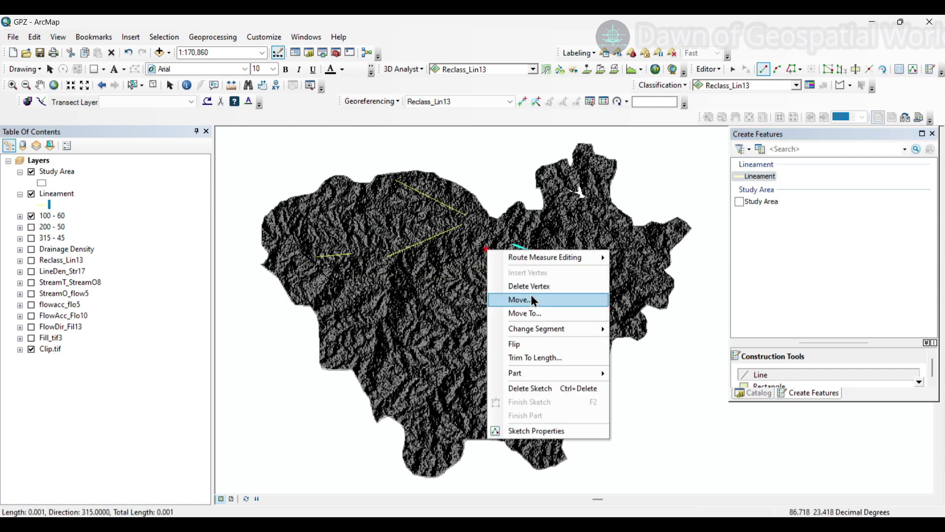
left_click(522, 389)
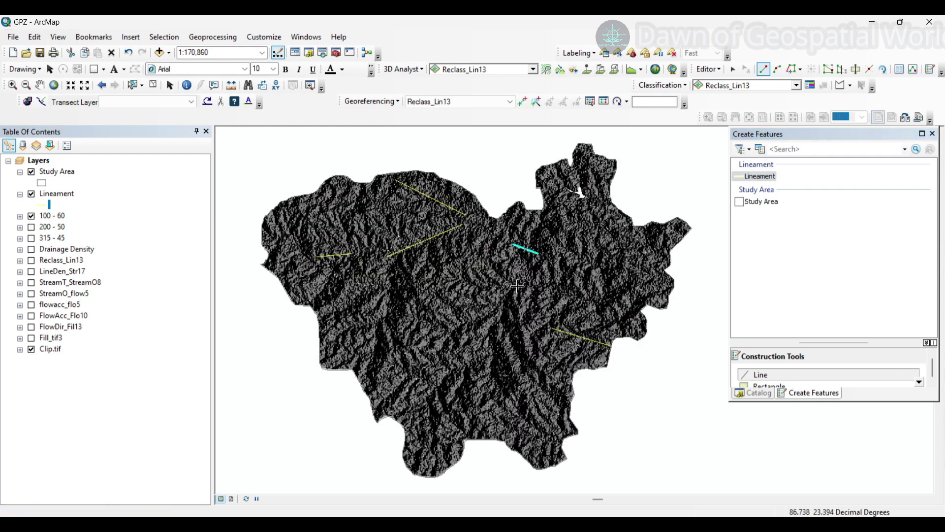
left_click(495, 234)
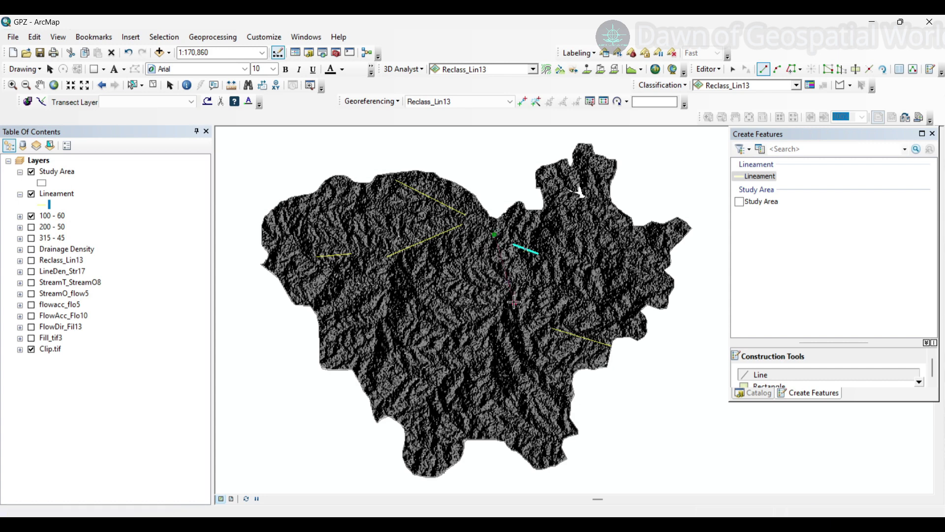
double_click(513, 302)
left_click(31, 216)
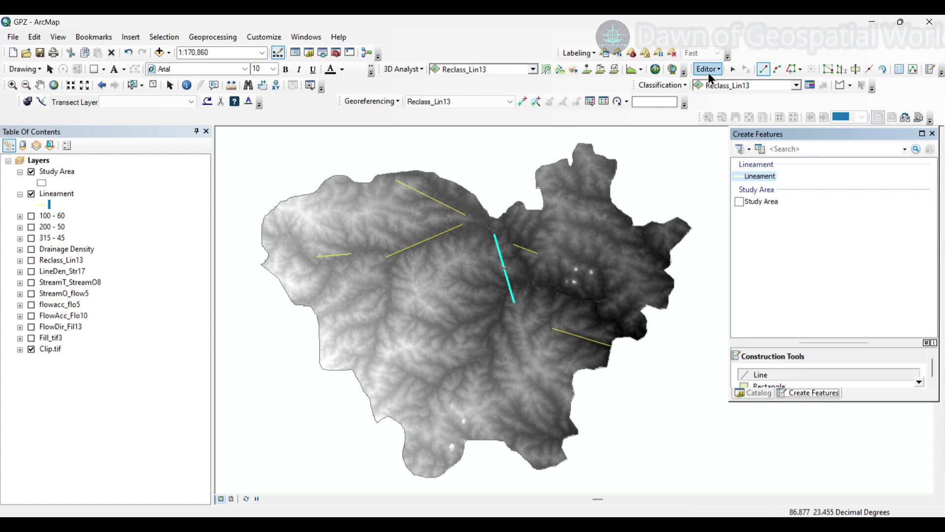
Stop editing with the Lineament edits saved, close Create Features, and show ArcToolbox
left_click(708, 73)
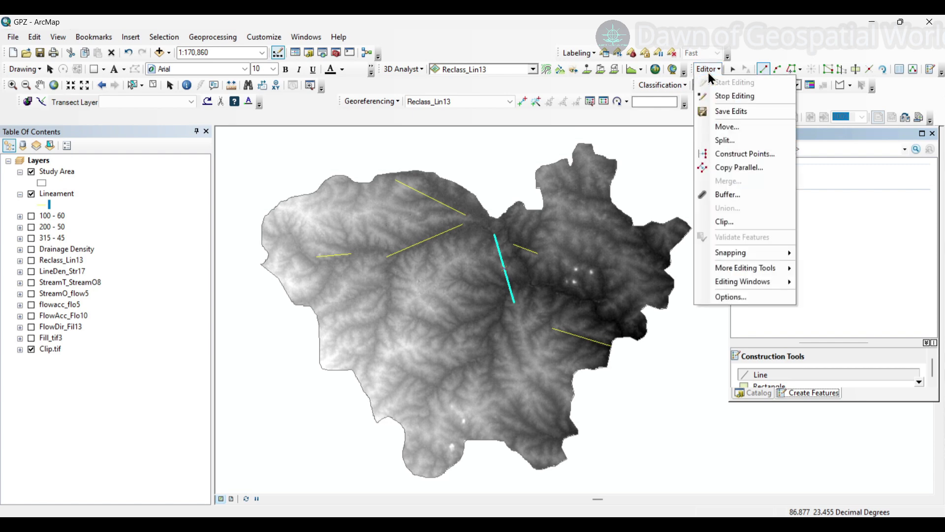
left_click(720, 101)
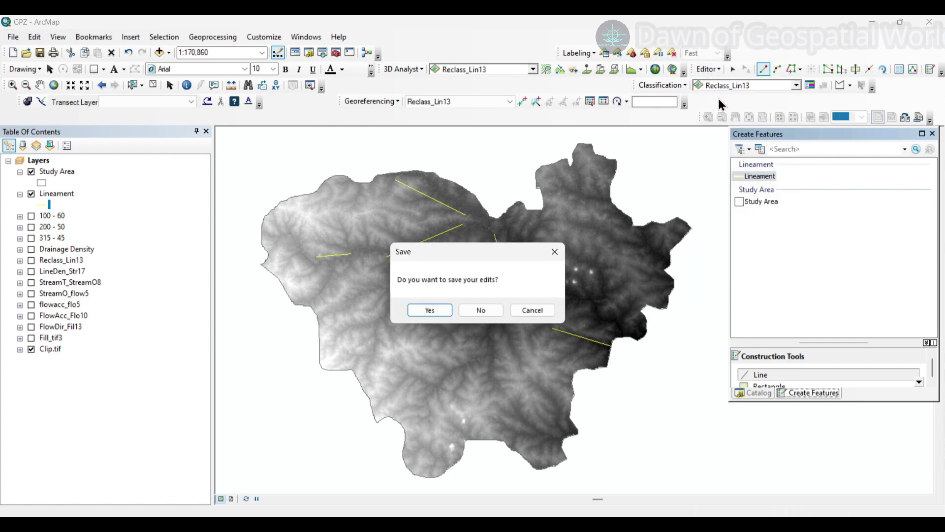
left_click(426, 309)
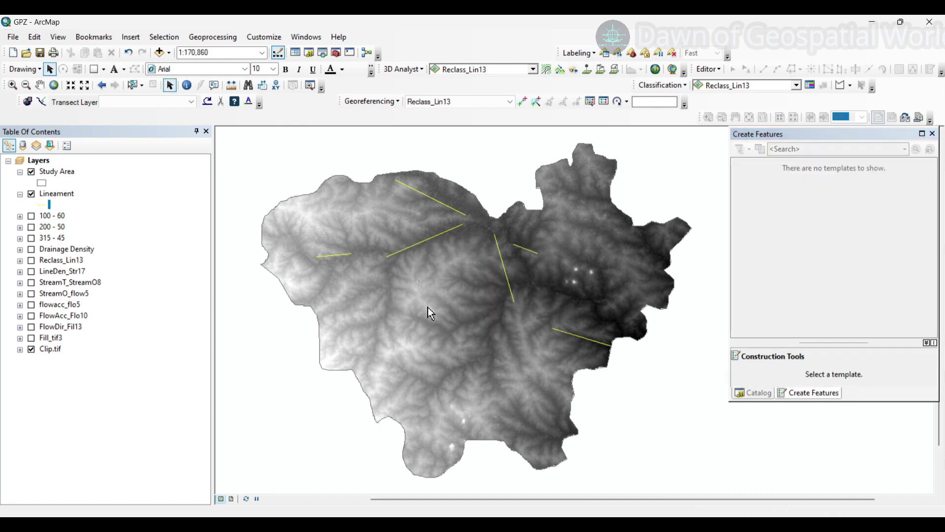
left_click(933, 134)
left_click(338, 56)
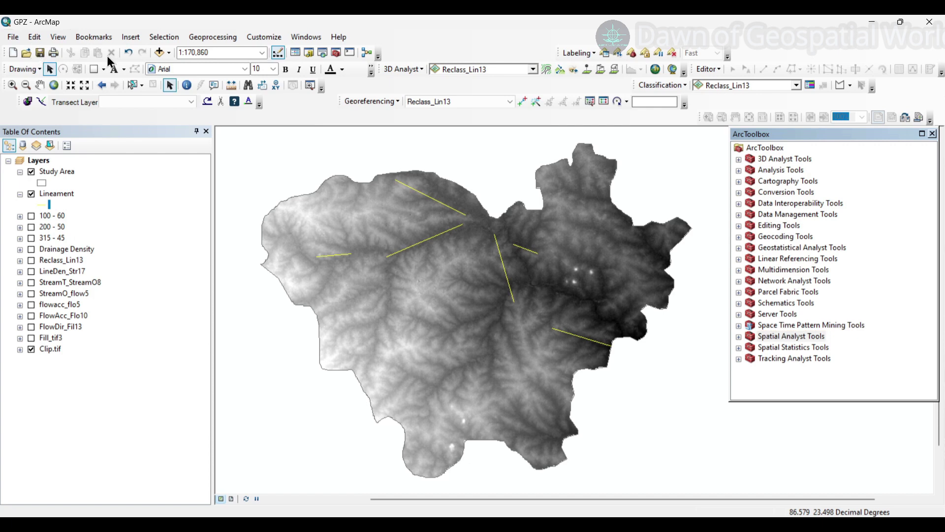
Open Spatial Analyst's Line Density tool with Lineament as the input polylines
left_click(738, 336)
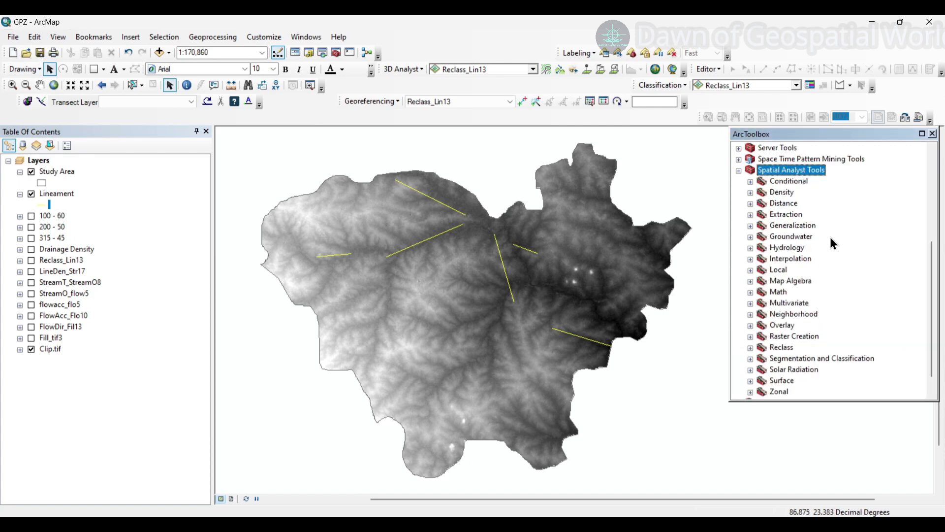
left_click(750, 192)
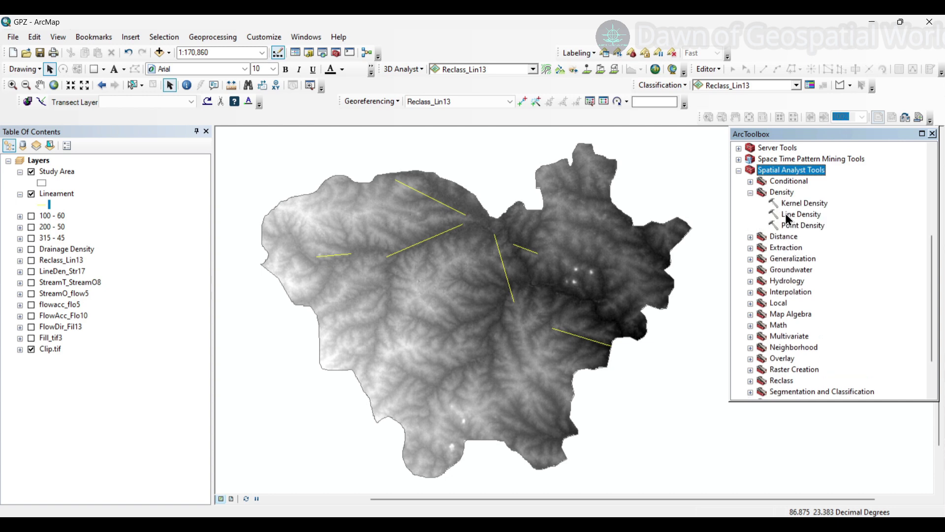
double_click(788, 218)
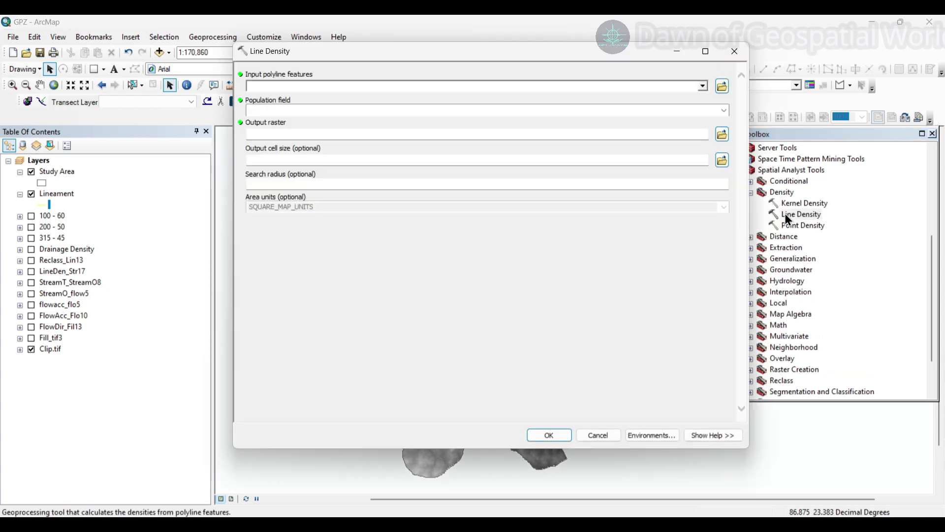
left_click(702, 85)
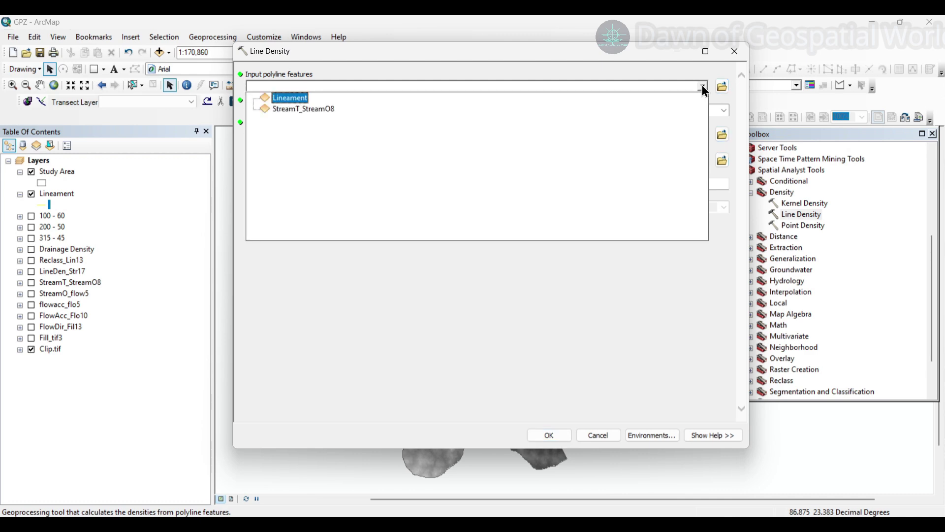
left_click(289, 97)
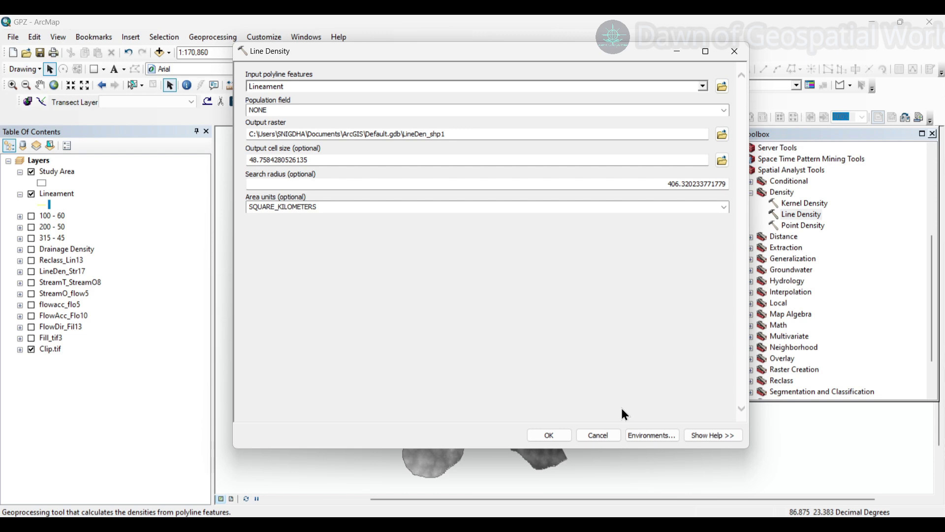
Set the processing extent to the current display and the analysis mask to Clip.tif
left_click(658, 433)
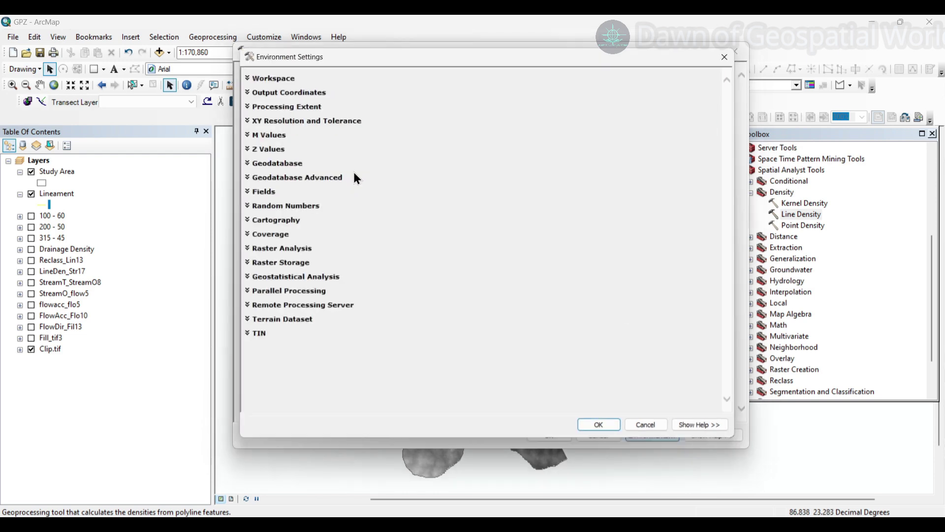
left_click(260, 104)
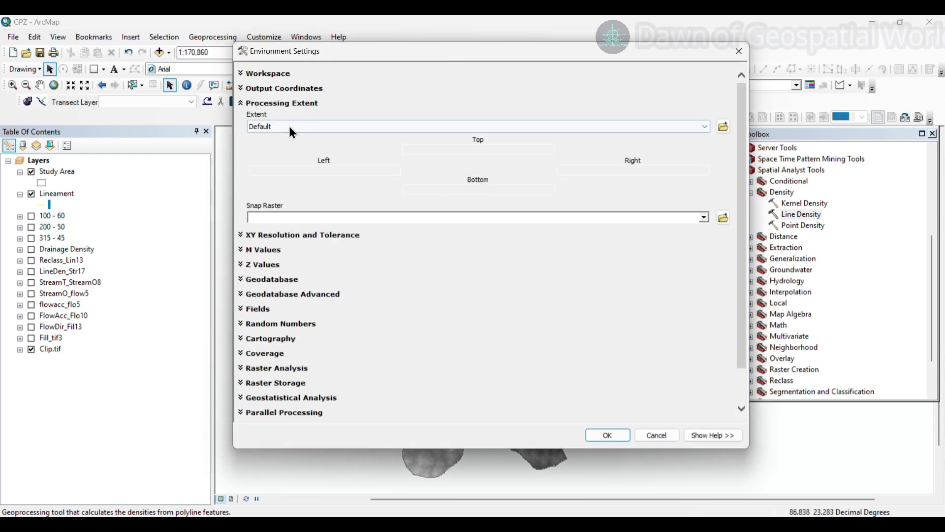
left_click(291, 127)
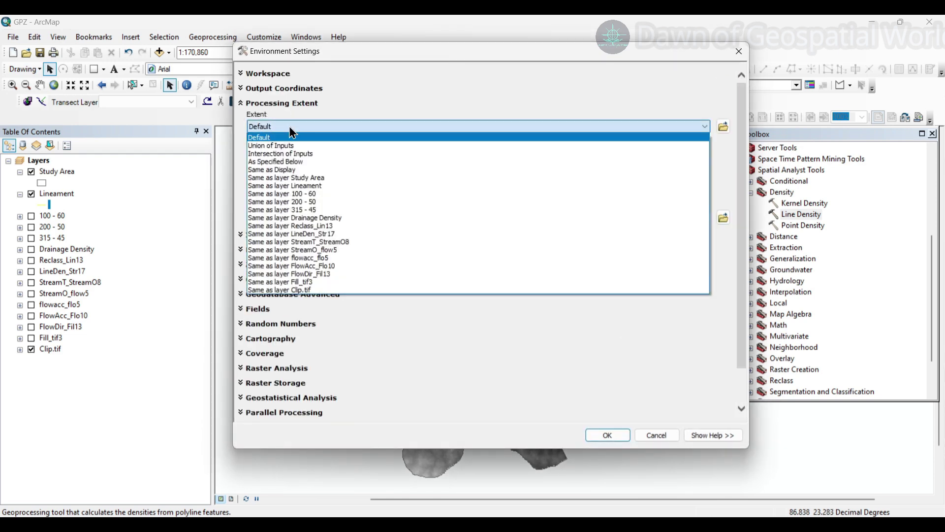
left_click(287, 169)
scroll(411, 314, "down", 1)
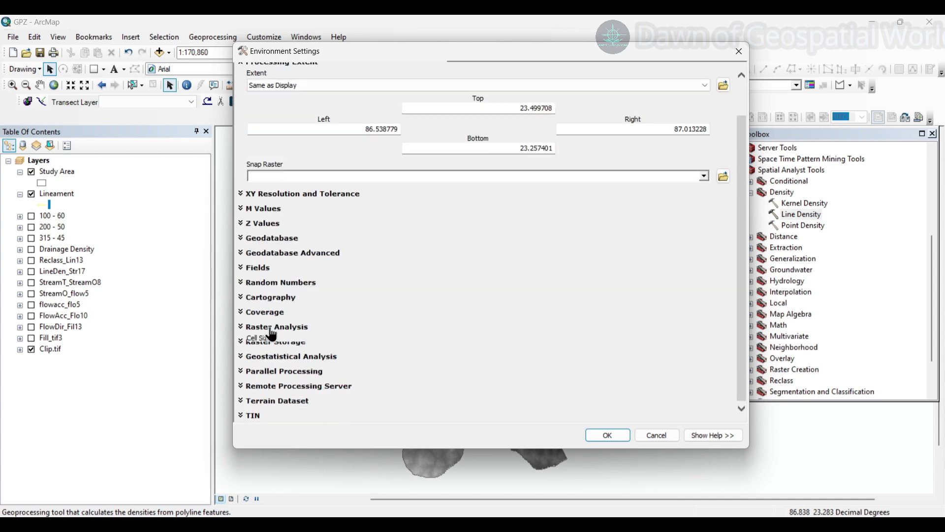
scroll(391, 317, "down", 2)
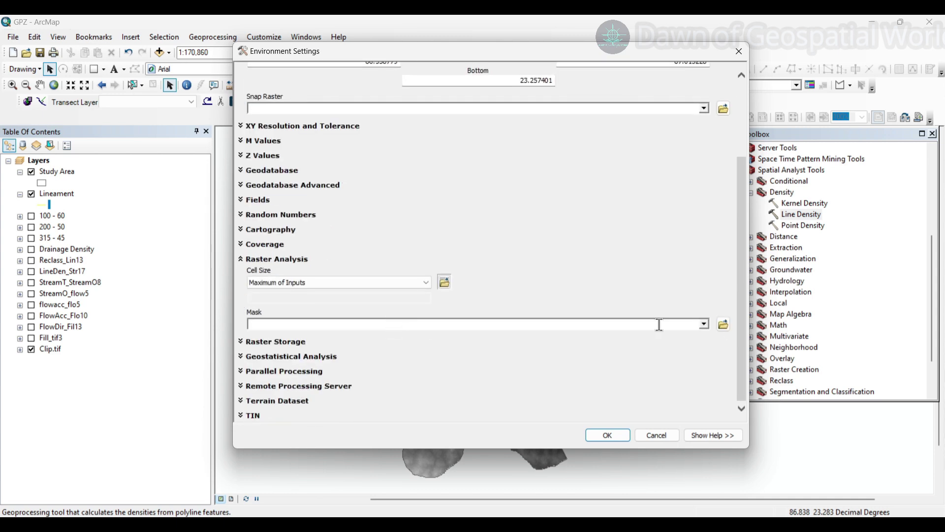
left_click(705, 324)
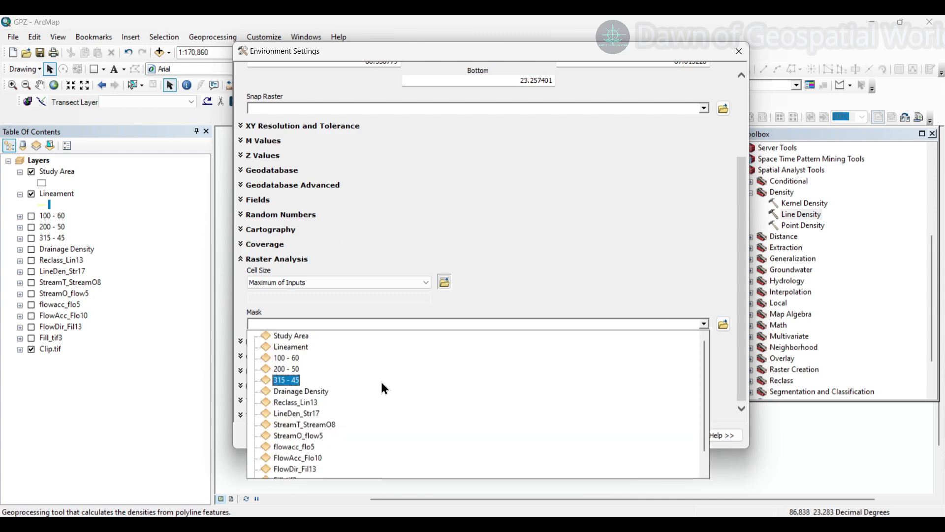
scroll(381, 383, "down", 1)
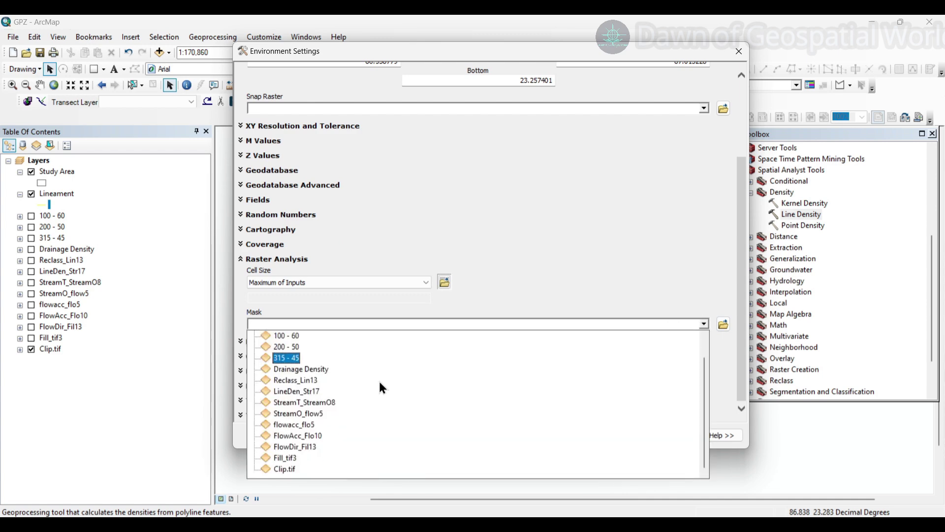
left_click(291, 469)
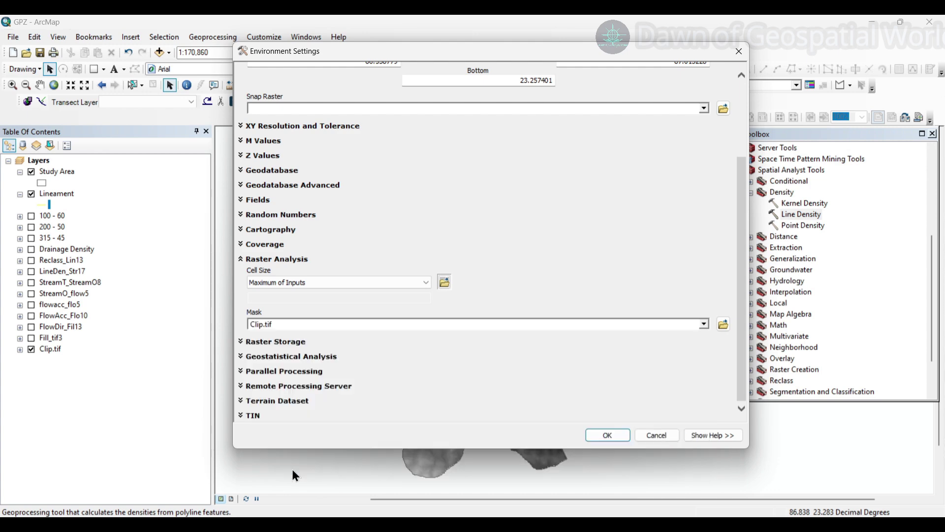
left_click(614, 433)
Run Line Density on Lineament to create LineDen_shp8
left_click(544, 433)
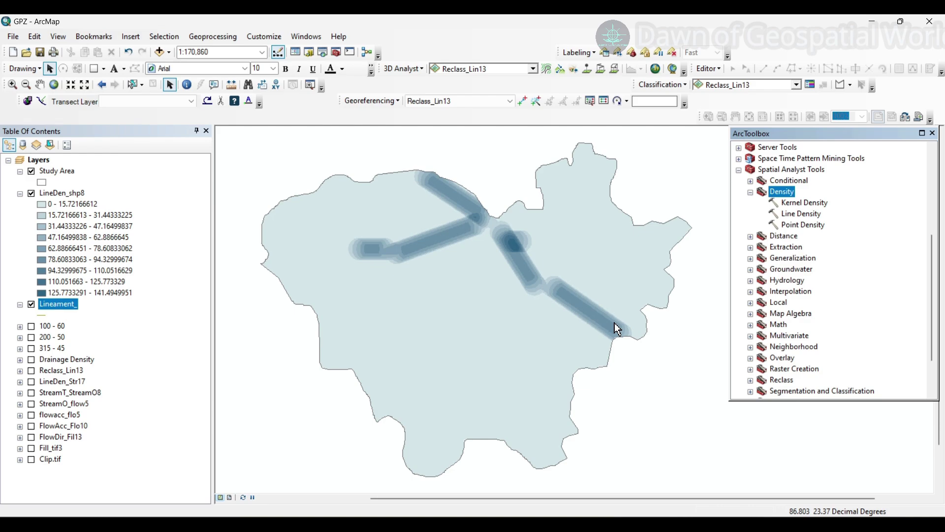
Open the Reclassify tool with LineDen_shp8 as the input raster
left_click(749, 380)
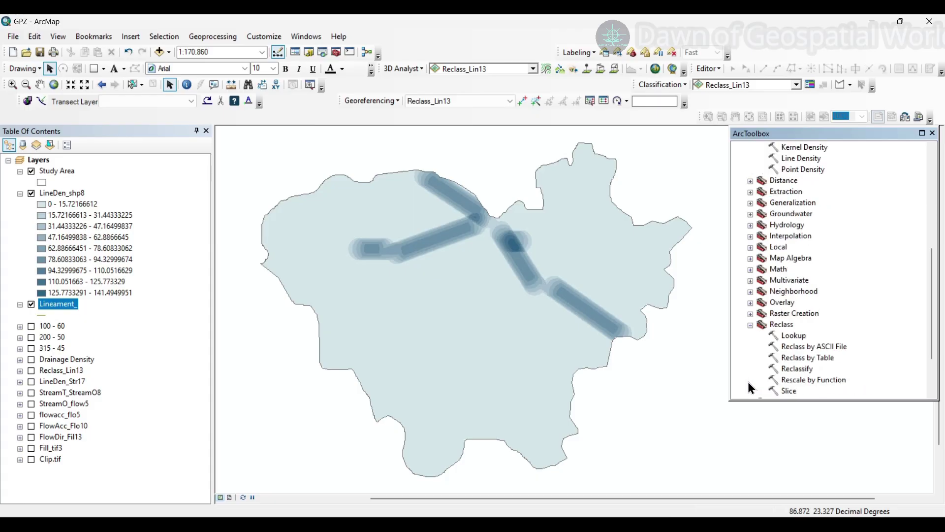
double_click(807, 368)
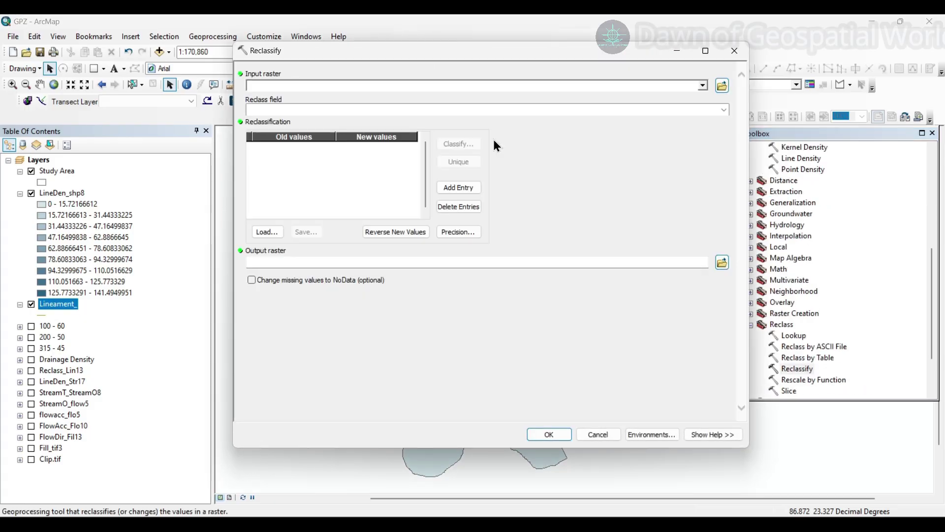
left_click(703, 86)
left_click(295, 96)
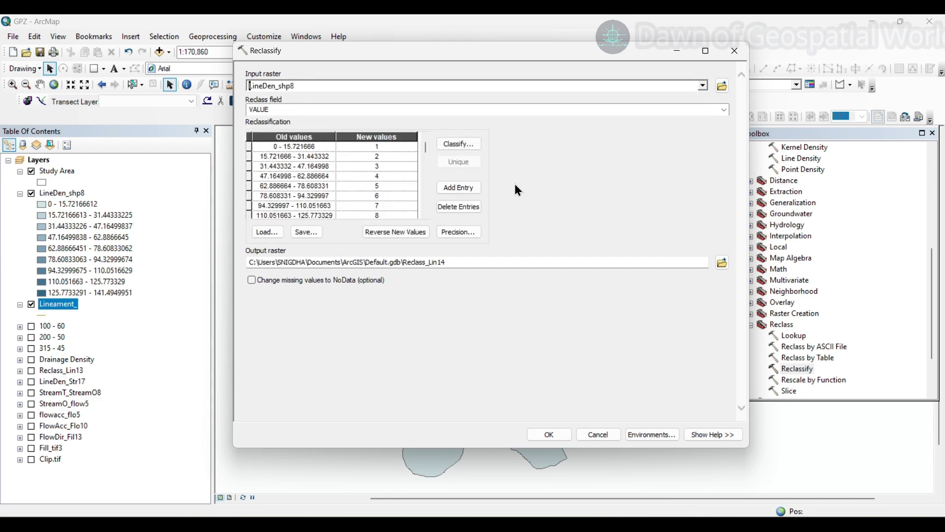
Classify into 5 Natural Breaks classes and run to produce Reclass_Lin14
left_click(456, 145)
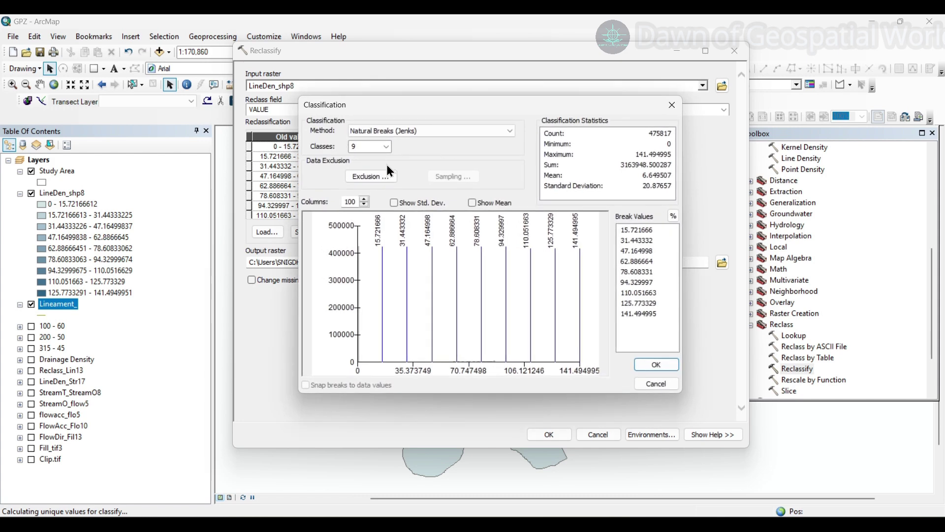
double_click(371, 147)
type("6")
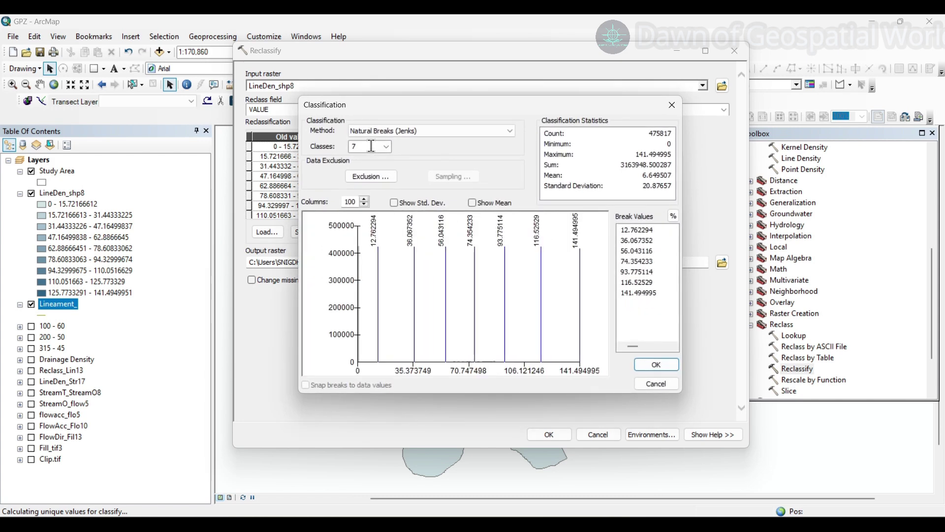
key("BackSpace")
type("5")
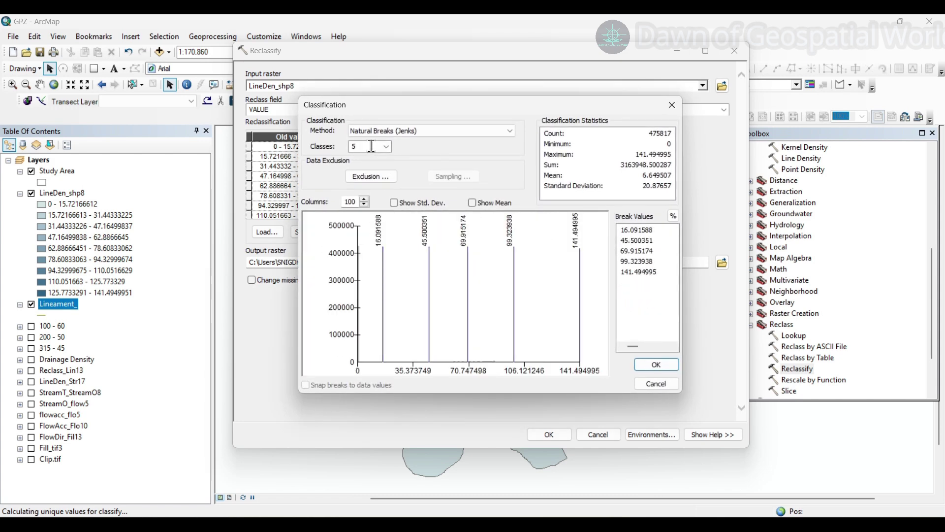
left_click(656, 364)
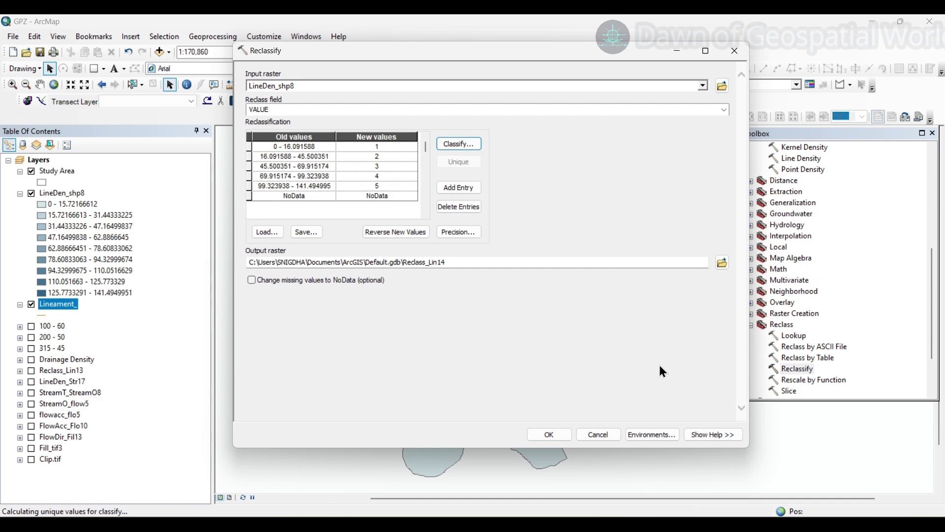
left_click(548, 433)
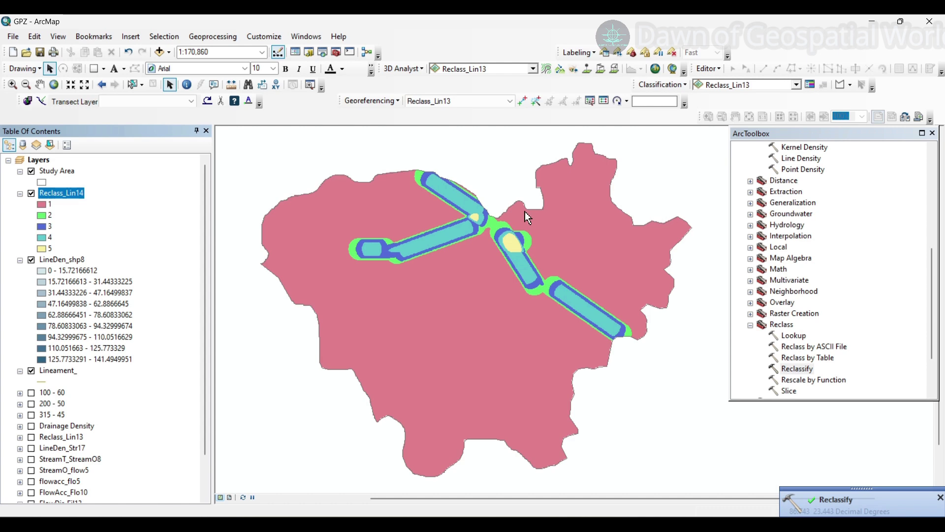
Hide the Lineament_ and LineDen_shp8 layers so the Clip.tif elevation raster shows through
left_click(28, 372)
left_click(19, 260)
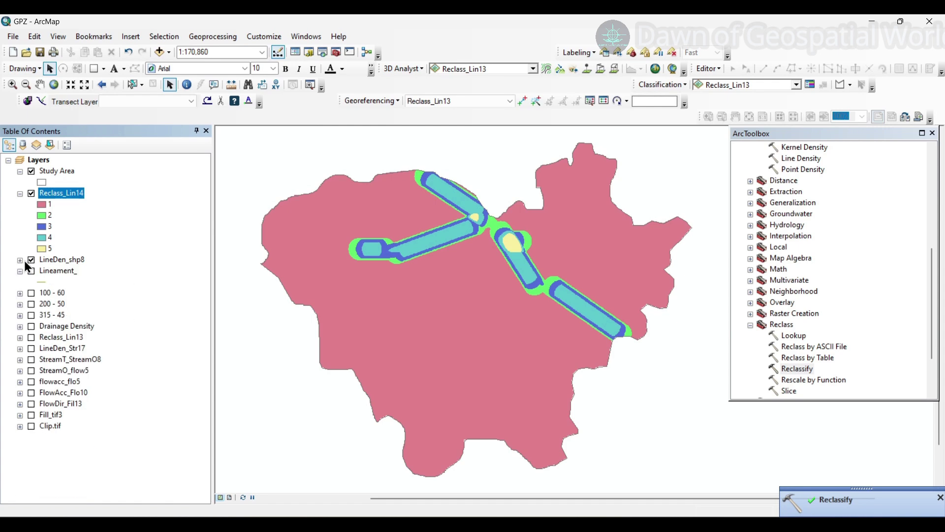
left_click(31, 259)
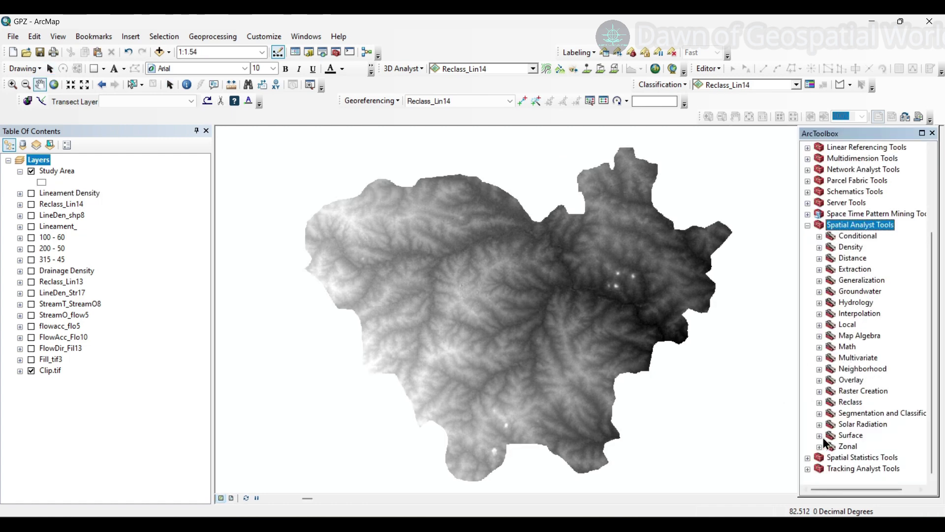
Open the Slope tool with Fill_tif3 as input raster, keeping output measurement in DEGREE
left_click(819, 435)
scroll(870, 399, "down", 1)
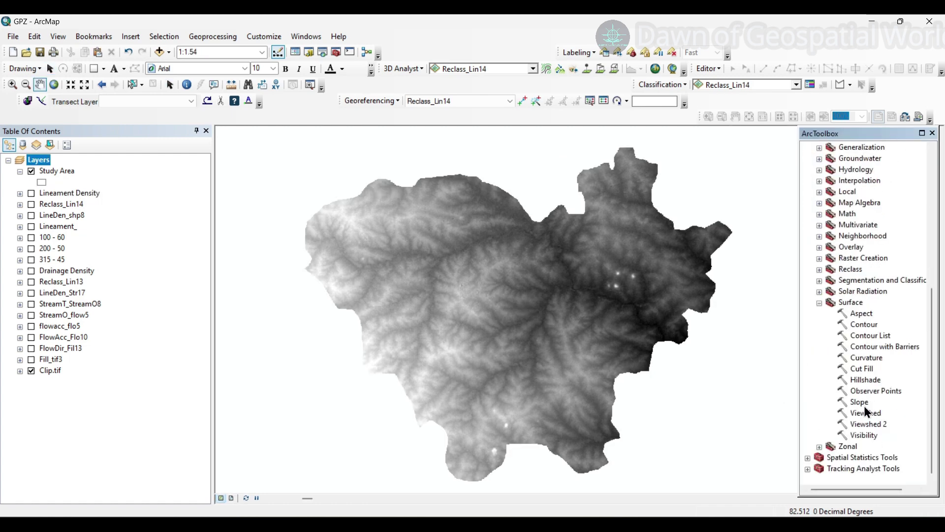
double_click(858, 402)
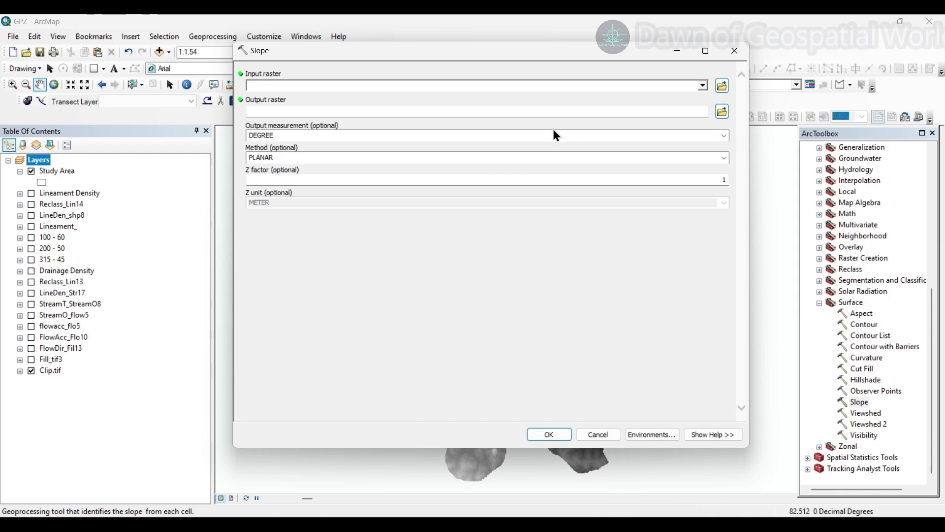
left_click(702, 86)
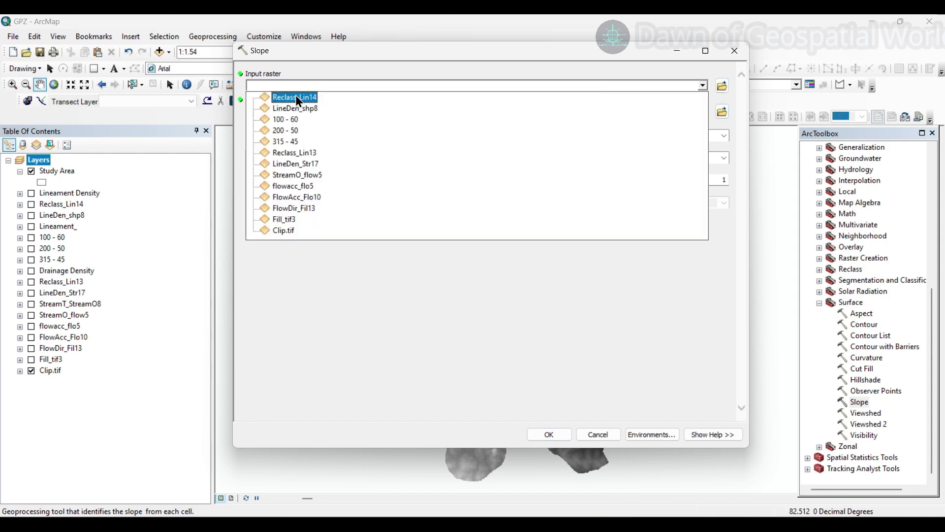
left_click(289, 233)
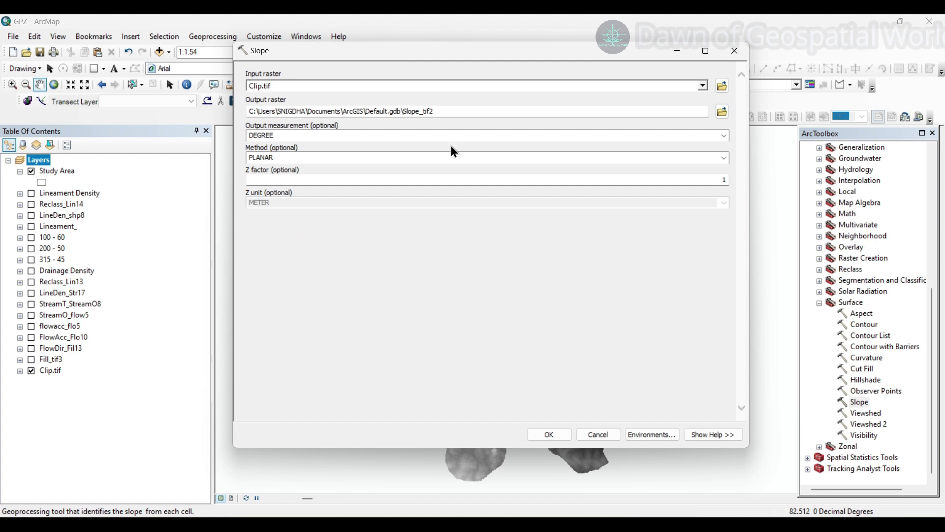
left_click(703, 86)
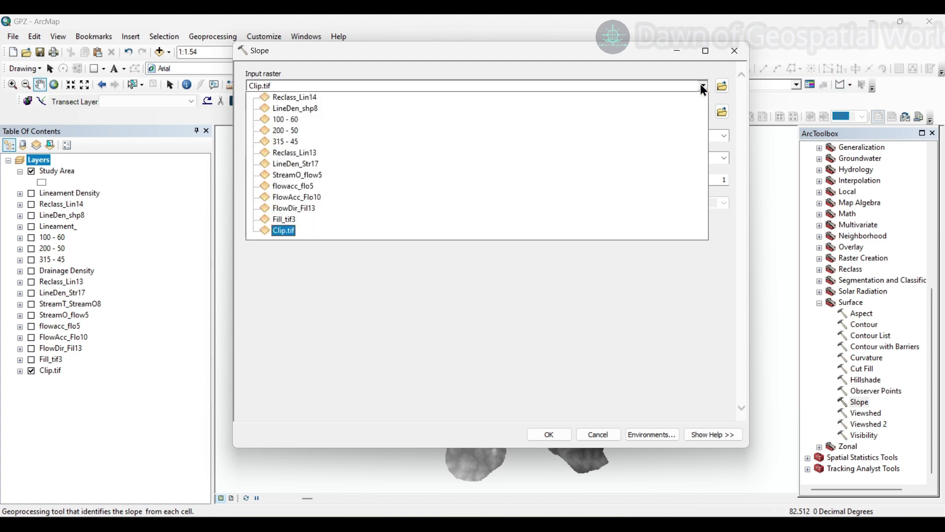
left_click(281, 220)
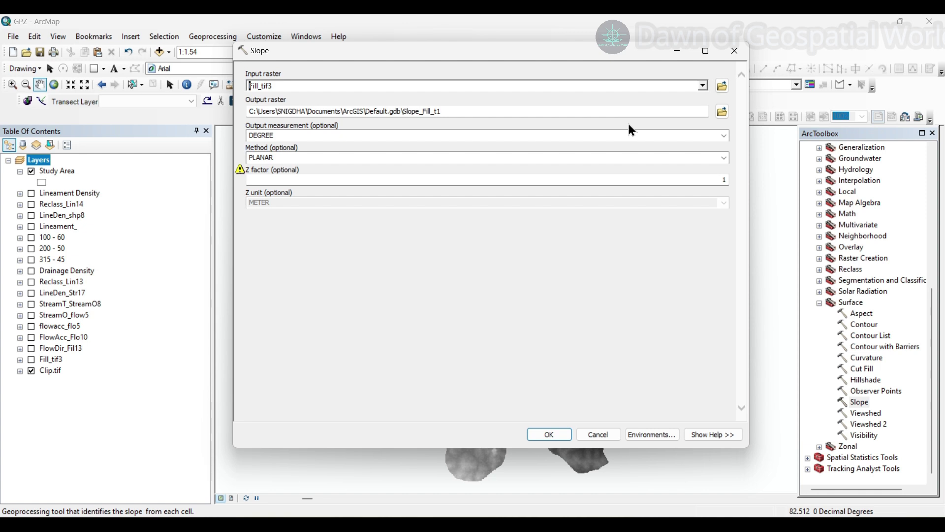
left_click(724, 136)
left_click(725, 136)
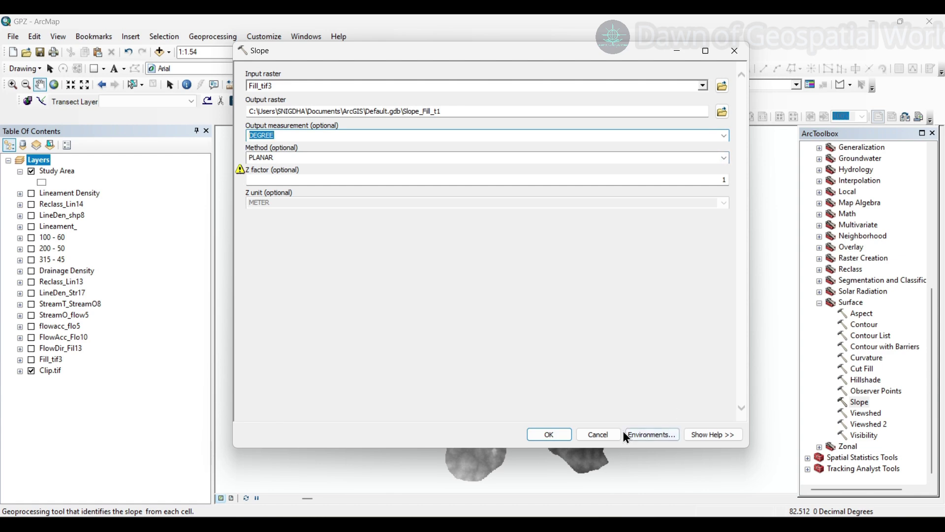
Run Slope to create Slope_Fill_t1, hide Clip.tif, and zoom the map to the slope layer
left_click(550, 434)
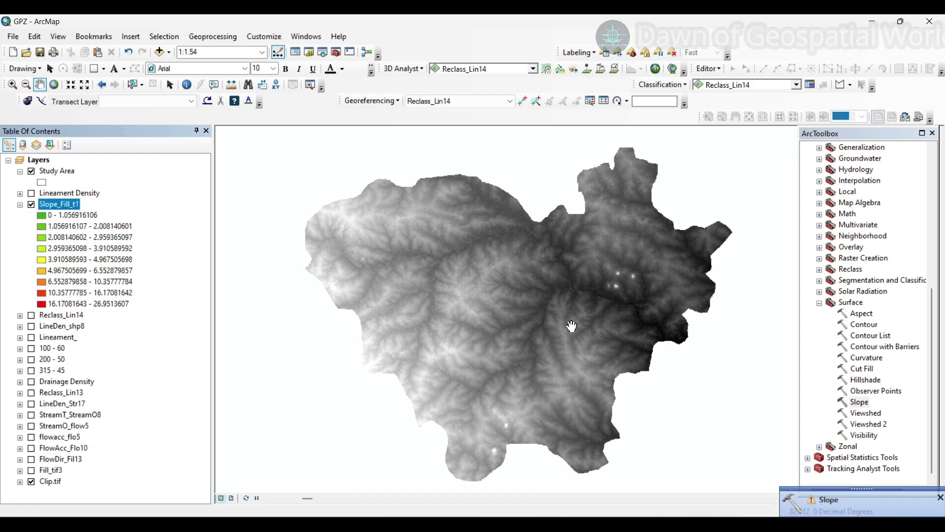
left_click(31, 482)
right_click(63, 201)
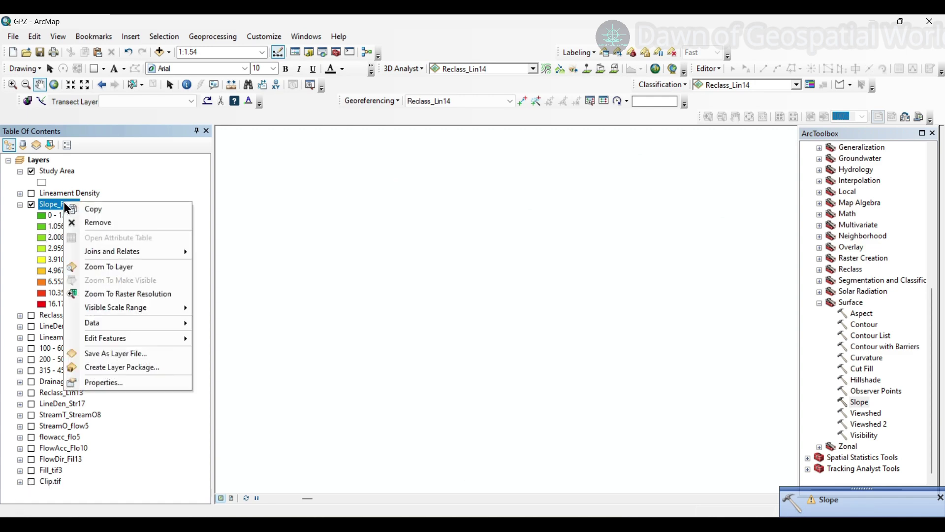
left_click(79, 265)
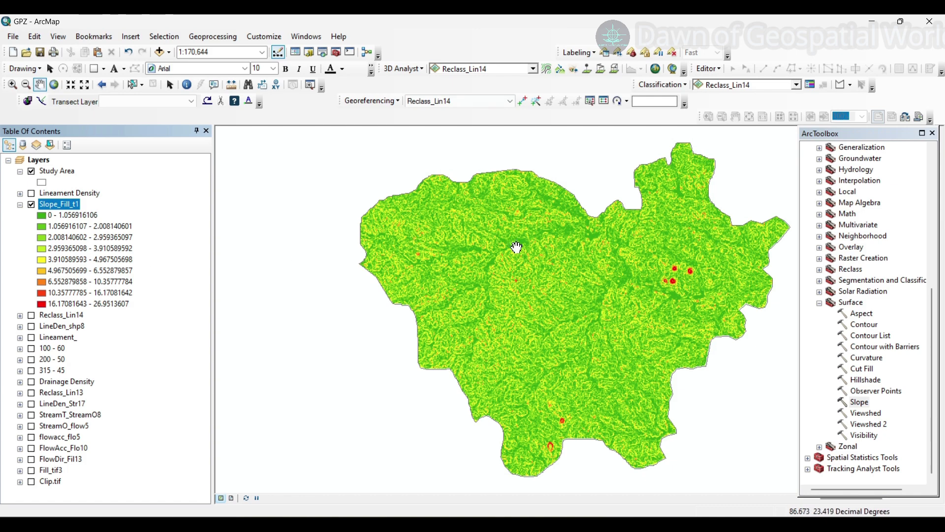
left_click_drag(533, 251, 495, 255)
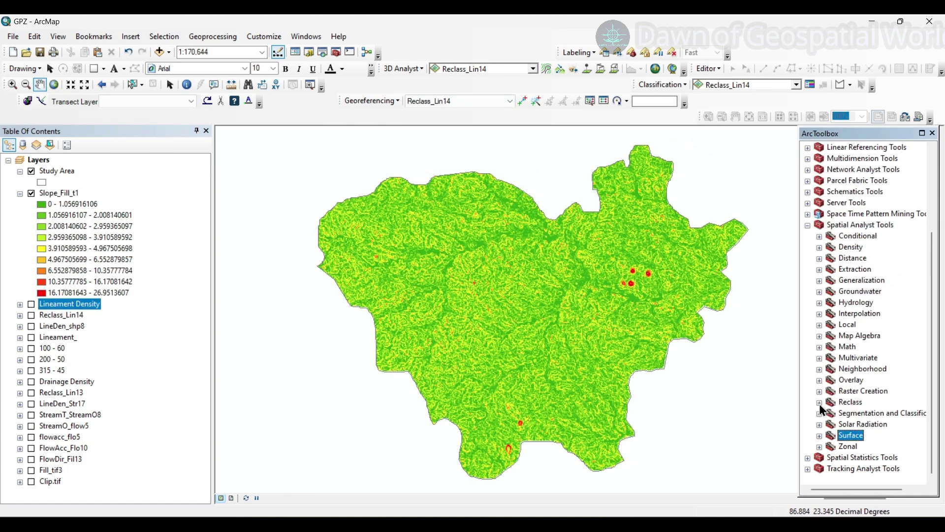
left_click(819, 403)
Reclassify Slope_Fill_t1 using 5 Natural Breaks classes to produce Reclass_Slop2
scroll(879, 412, "down", 1)
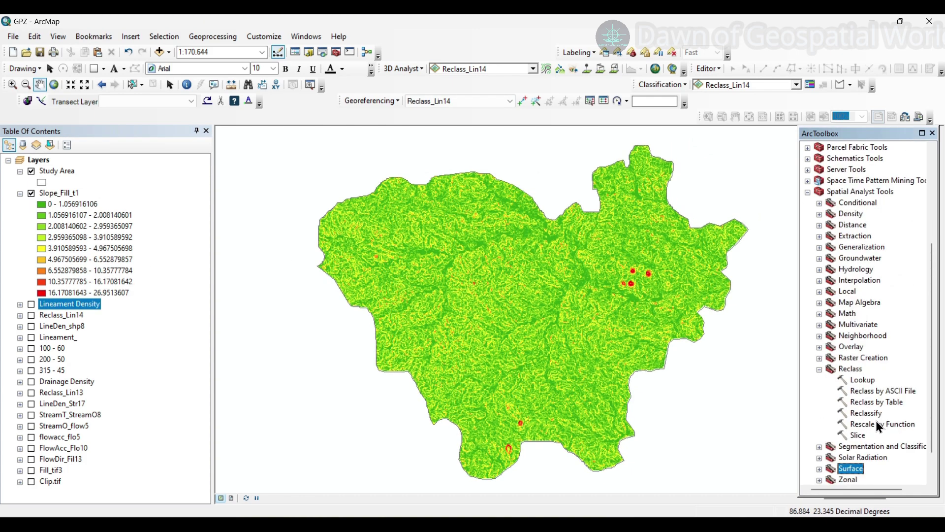
double_click(871, 412)
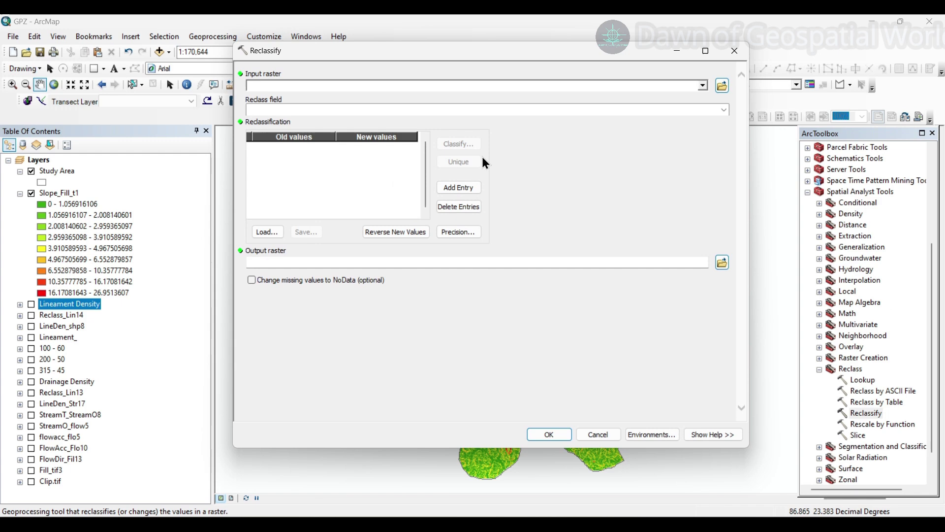
left_click(703, 85)
left_click(301, 98)
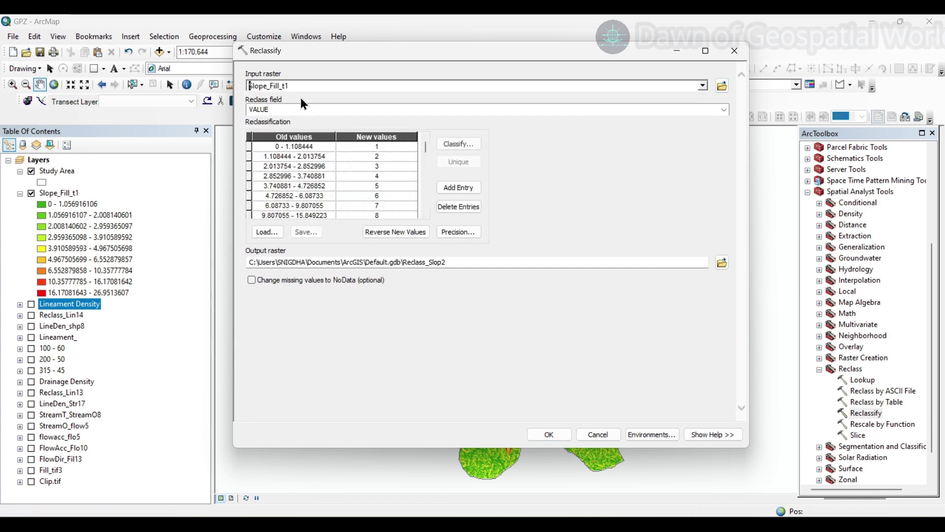
left_click(448, 144)
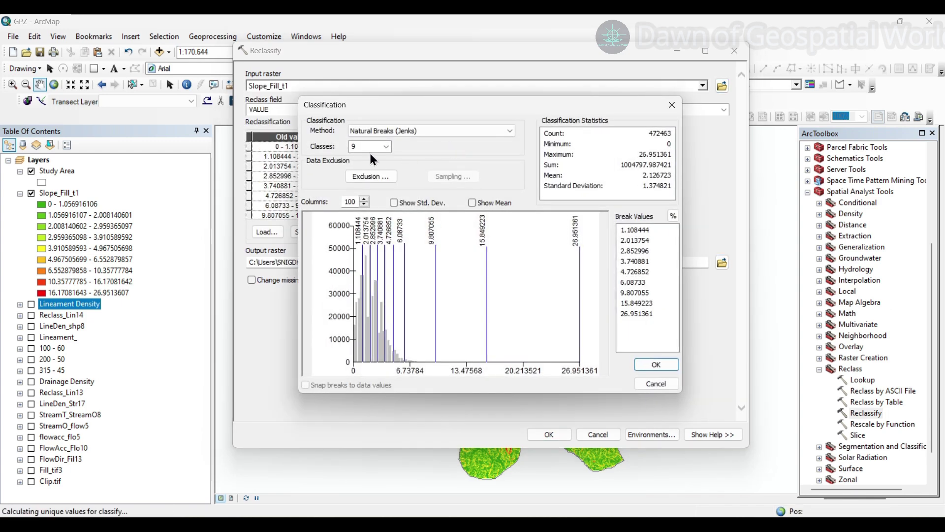
scroll(370, 146, "down", 1)
scroll(370, 147, "up", 5)
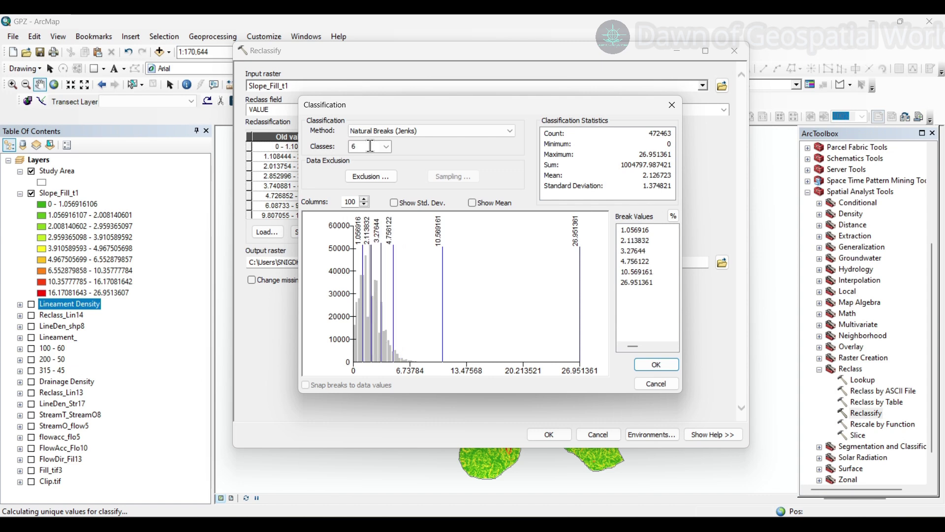
left_click(674, 364)
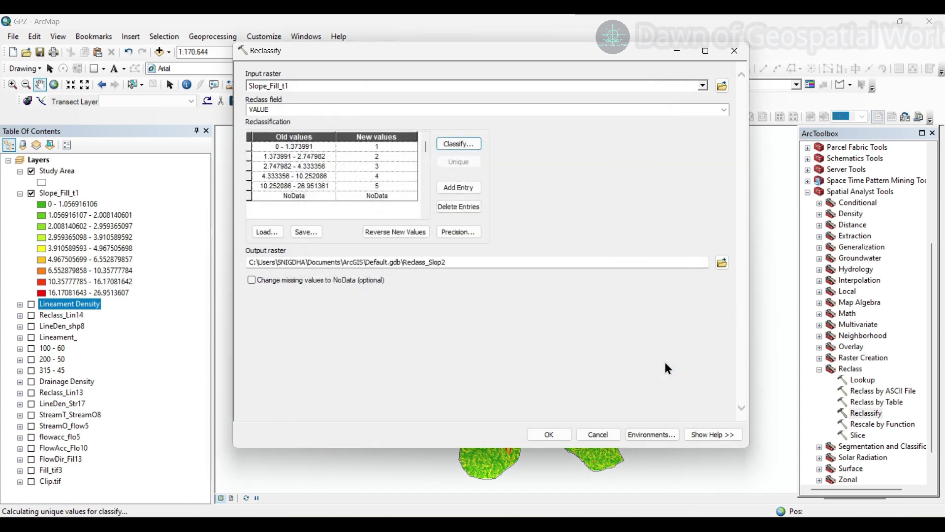
left_click(540, 434)
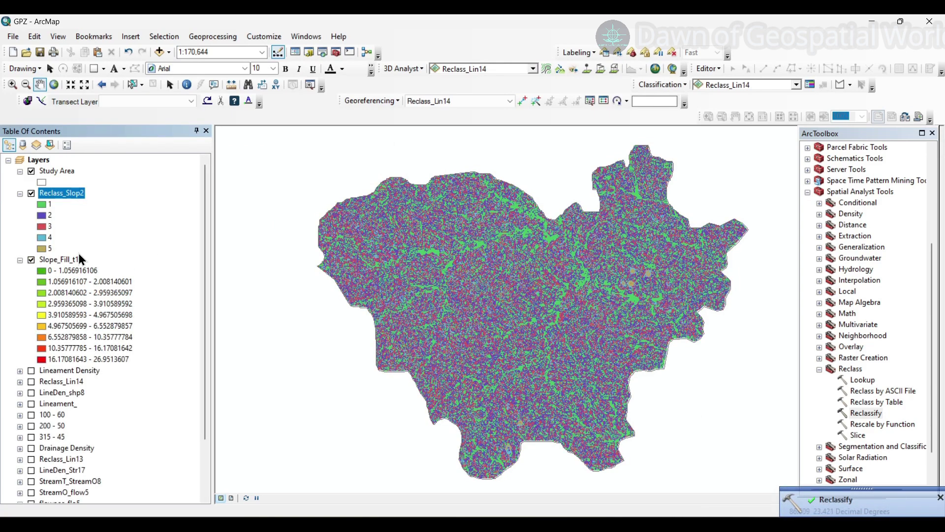
Collapse the Slope_Fill_t1 legend and the Reclass and Spatial Analyst toolbox entries
left_click(29, 259, "ctrl")
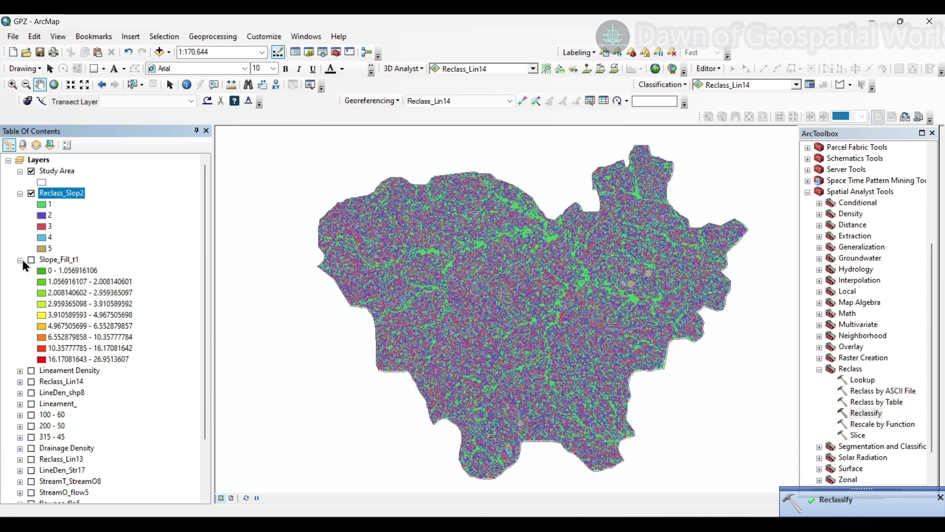
left_click(20, 260)
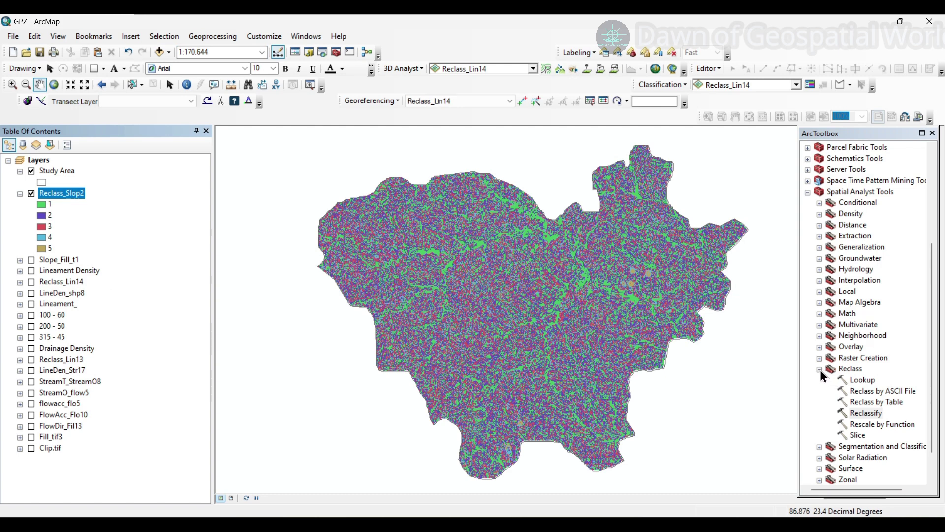
left_click(819, 369)
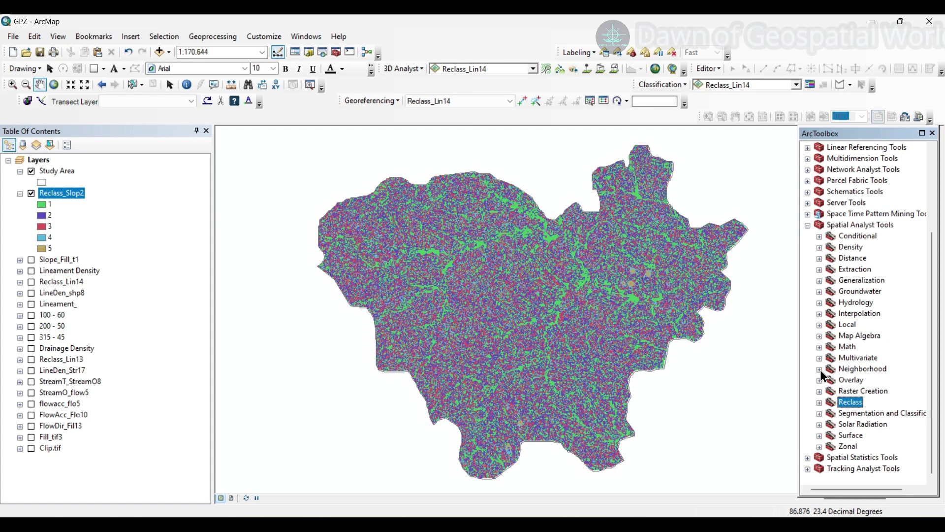
left_click(807, 225)
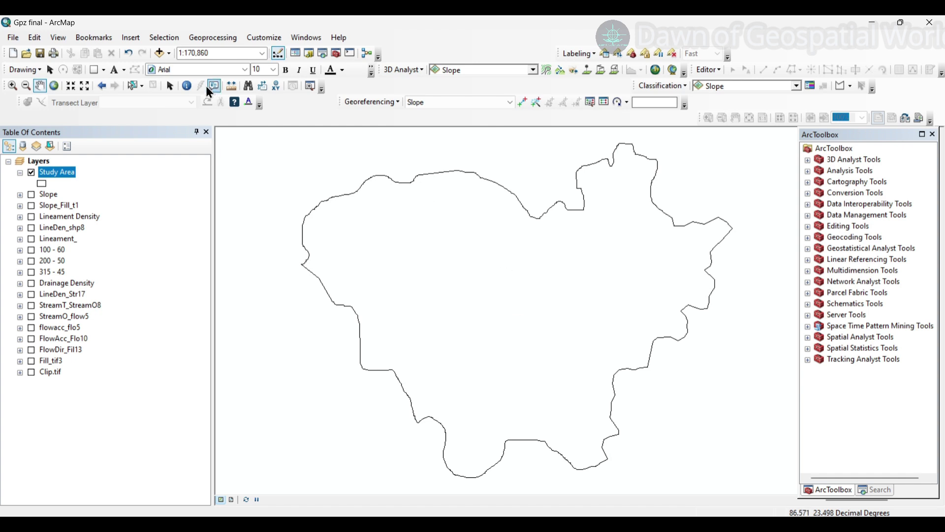
Add the shapefiles from Geology_.shp through Geomorphology.shp to the map with Add Data
left_click(158, 54)
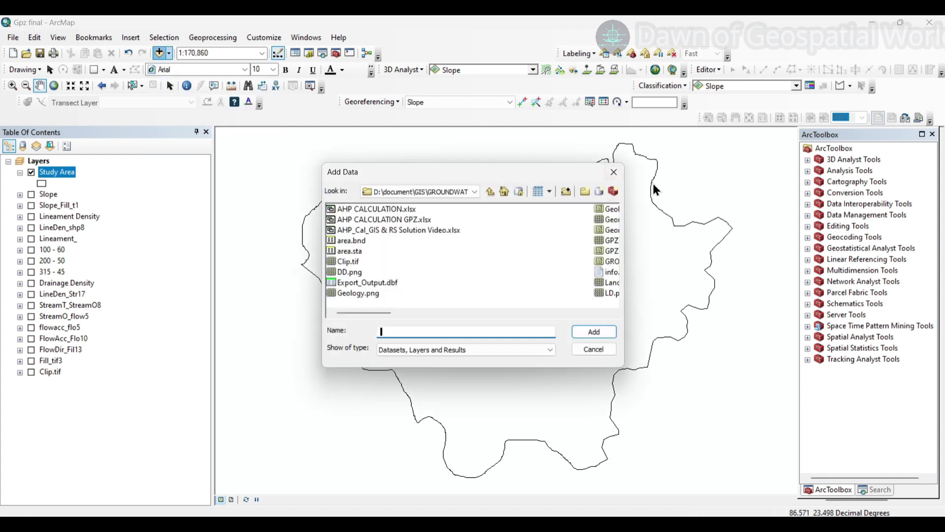
left_click(614, 173)
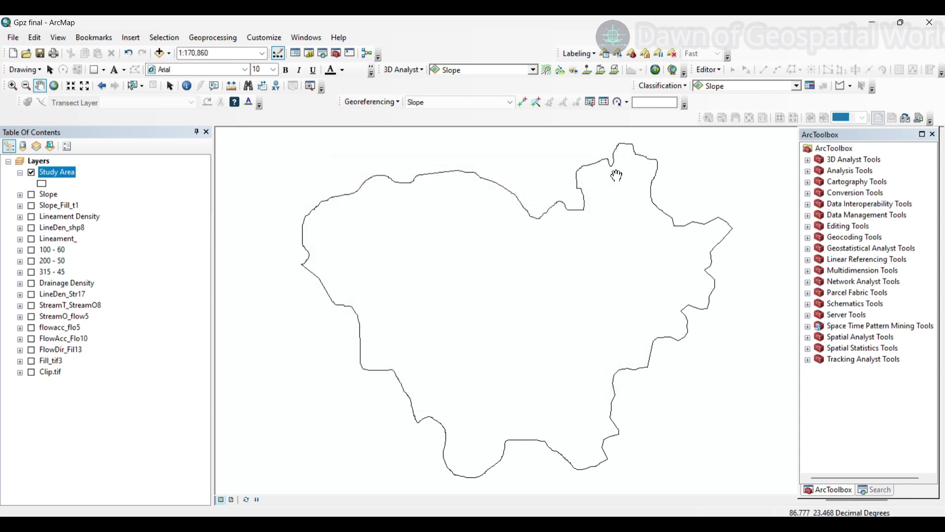
left_click(169, 54)
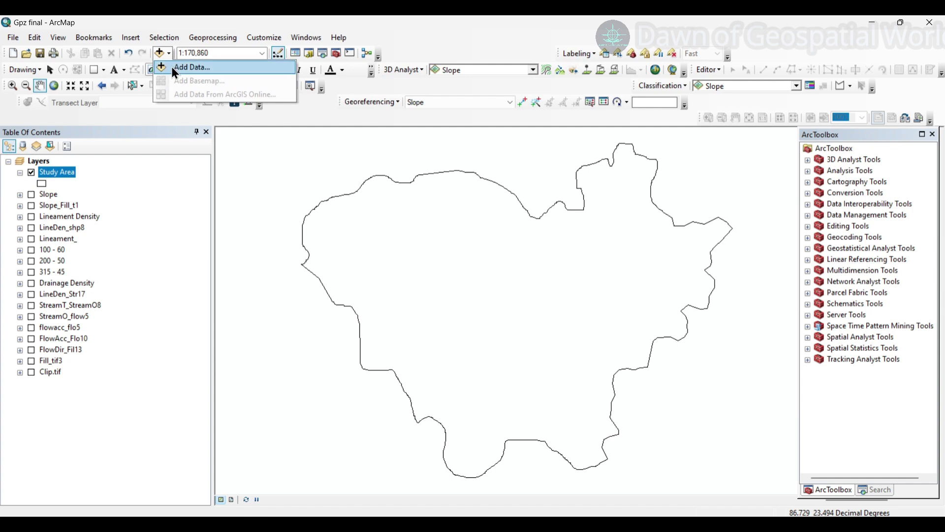
left_click(178, 67)
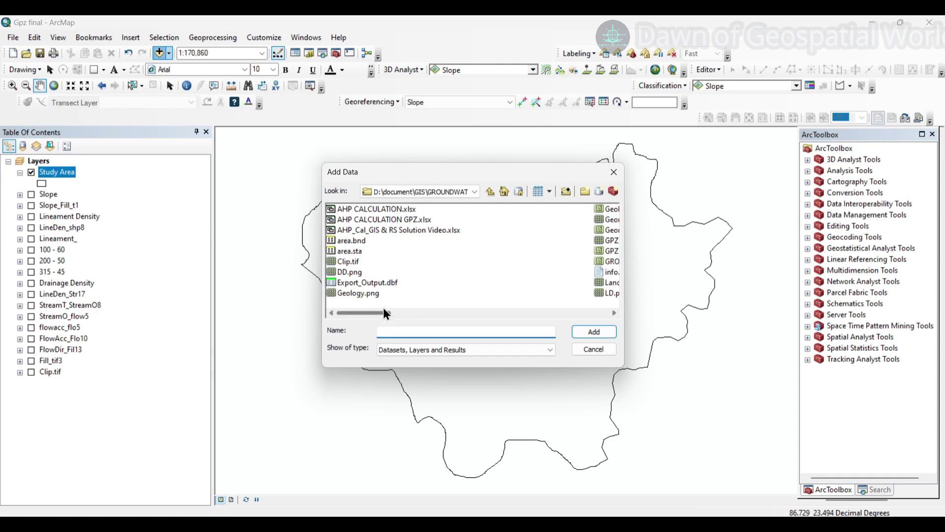
left_click_drag(383, 312, 428, 313)
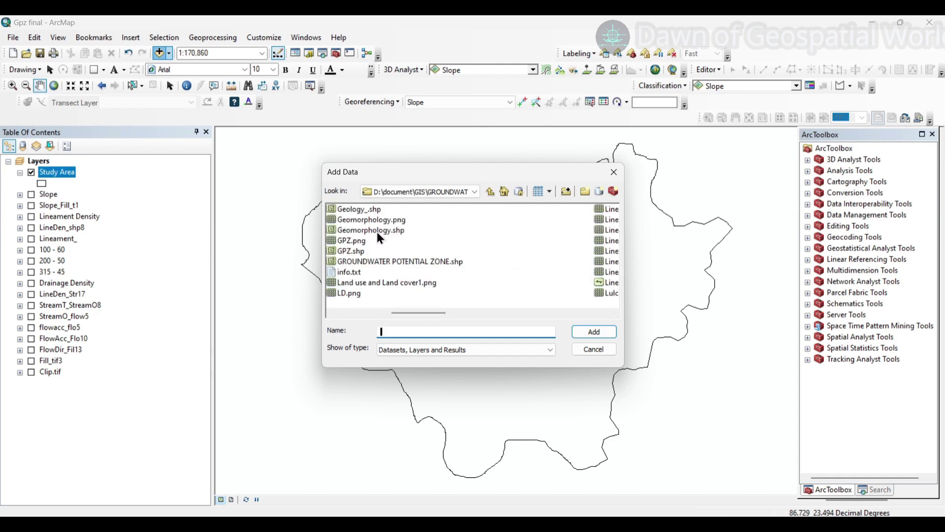
left_click(367, 212)
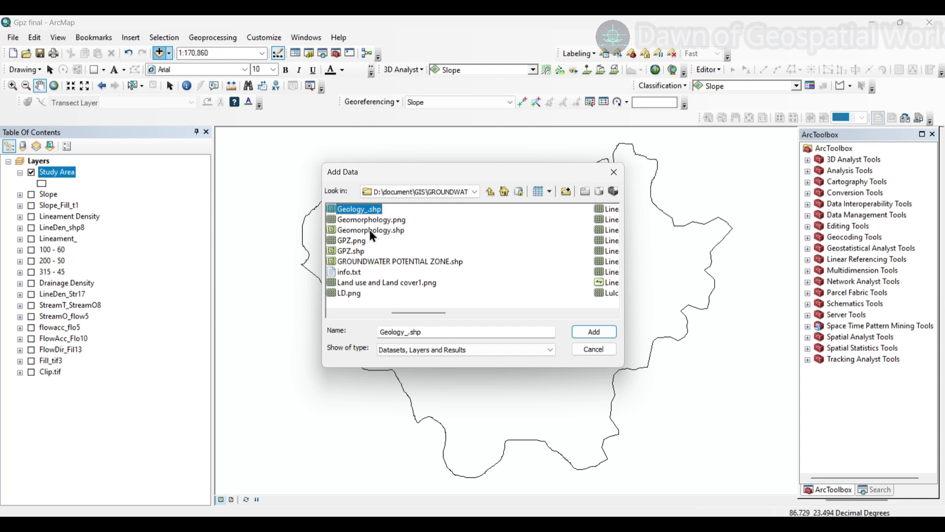
left_click(370, 230, "shift")
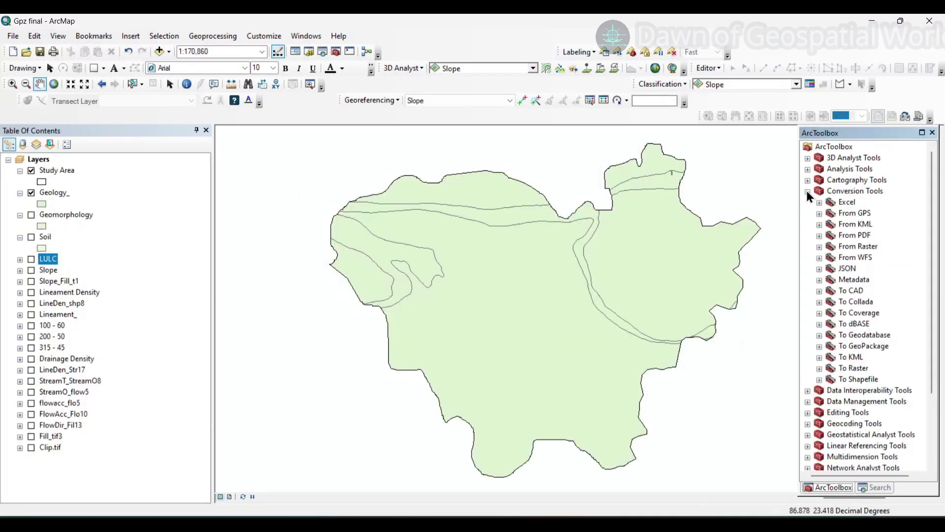
left_click(807, 192)
left_click(847, 336)
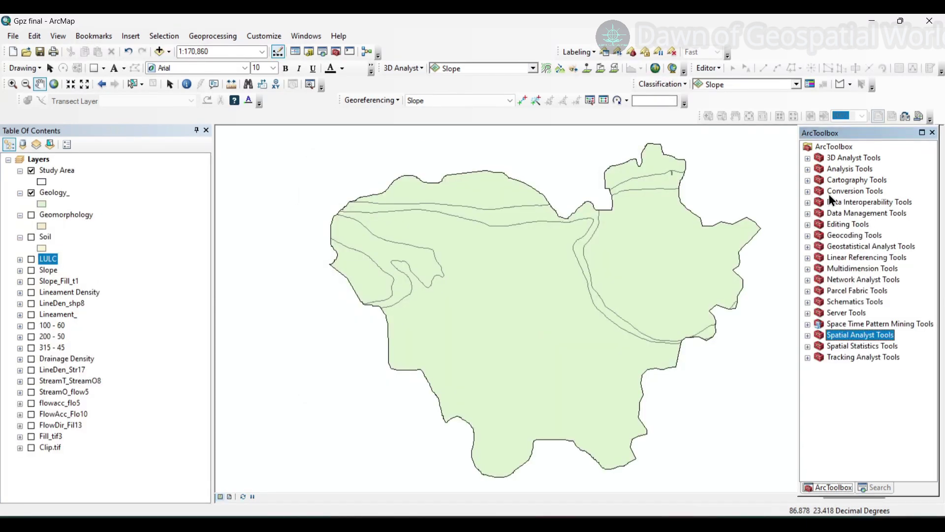
Run Polygon to Raster on Geology_ with the FID field and cellsize 0.00088
left_click(807, 192)
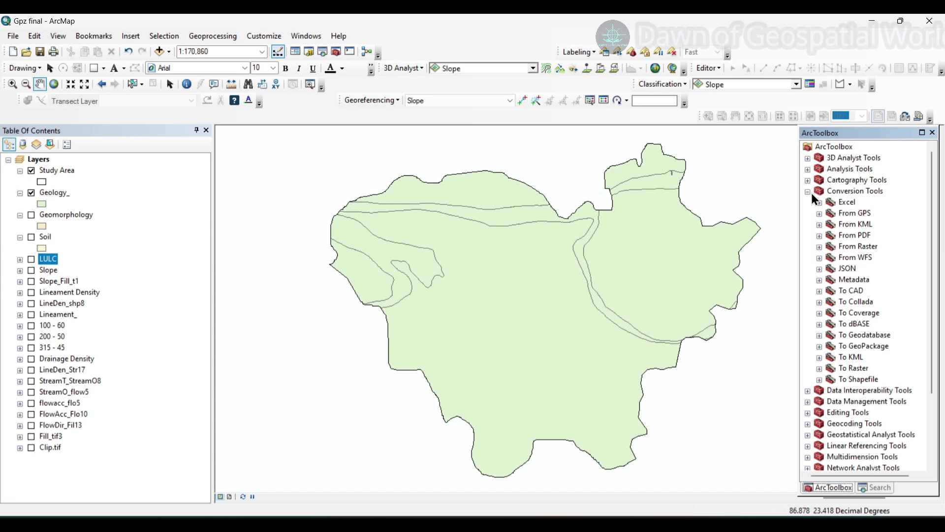
left_click(819, 369)
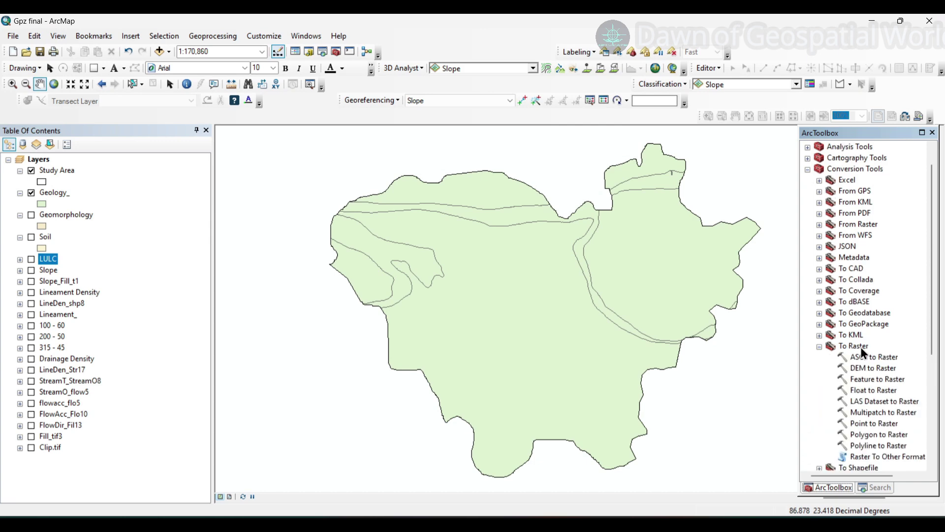
scroll(863, 347, "down", 3)
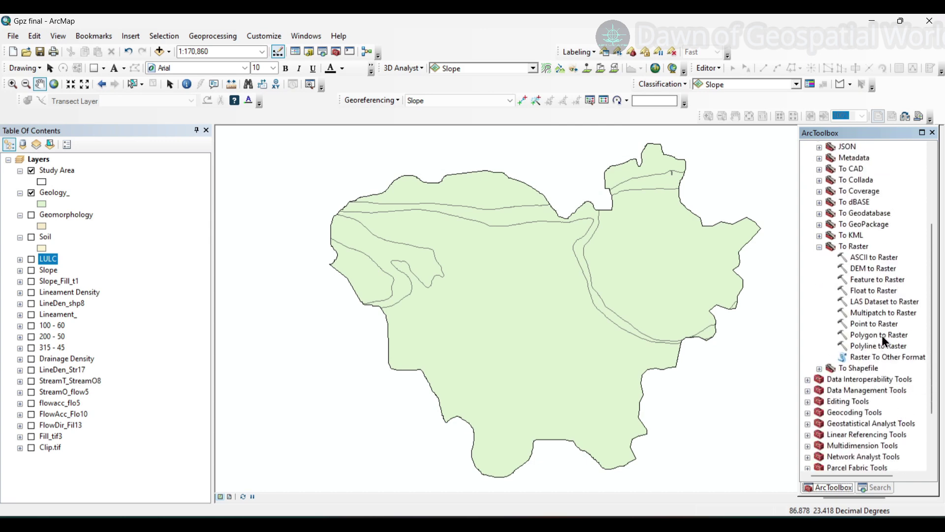
double_click(882, 335)
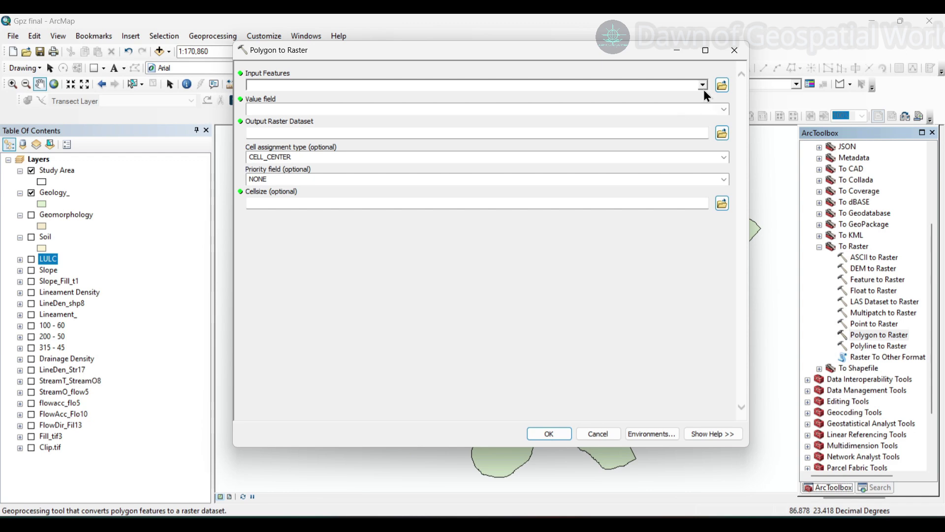
left_click(703, 86)
left_click(287, 108)
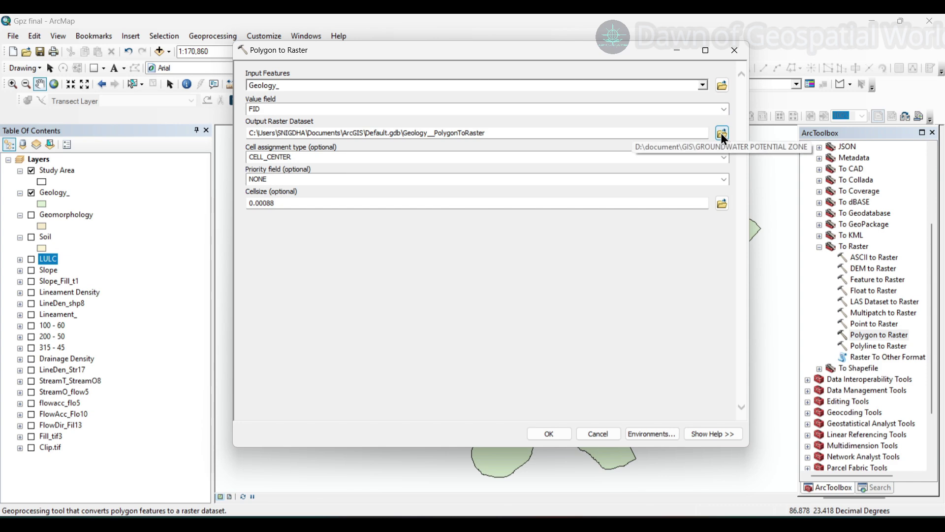
left_click(549, 435)
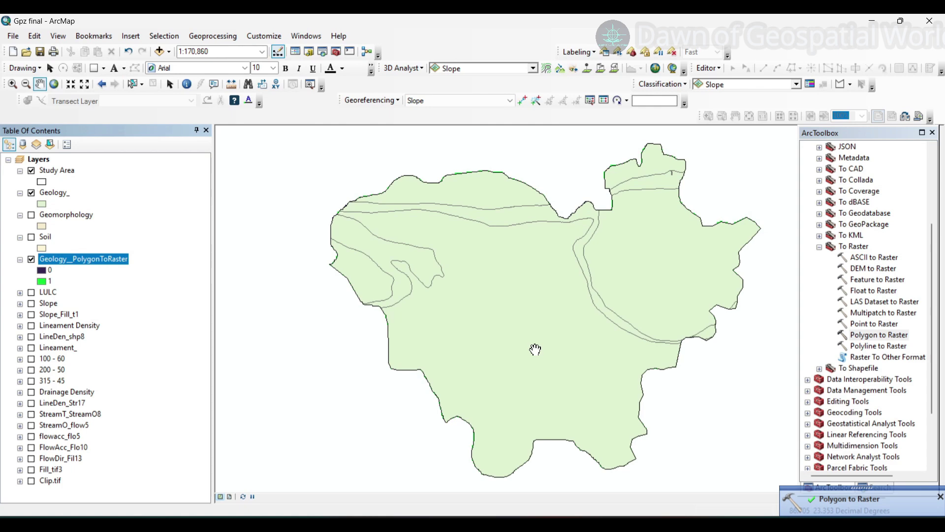
Hide the Geology_ polygons and convert the Geomorphology and Soil polygons to rasters
left_click(31, 193)
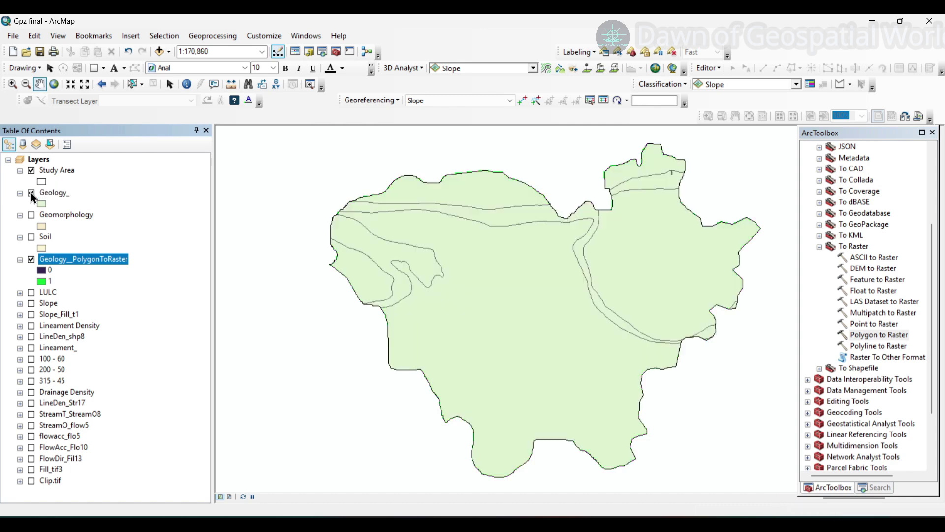
left_click(31, 193)
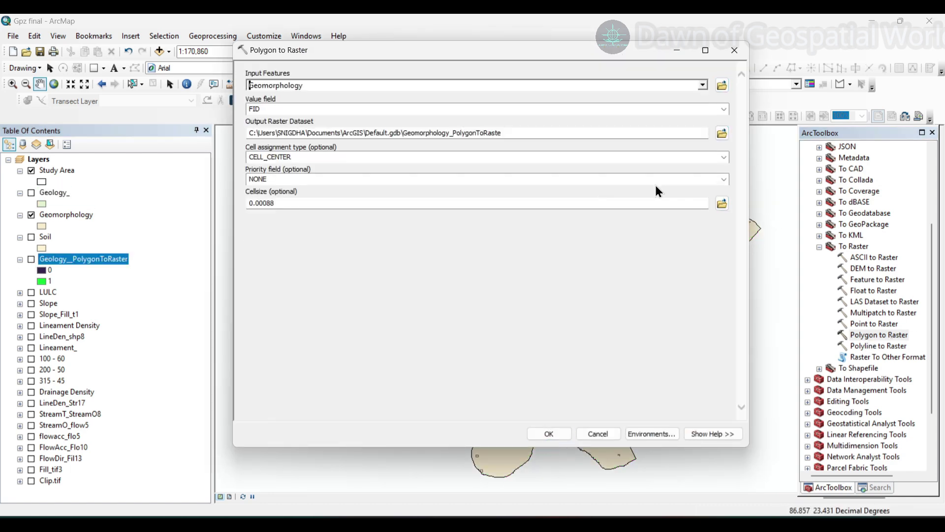
left_click(549, 433)
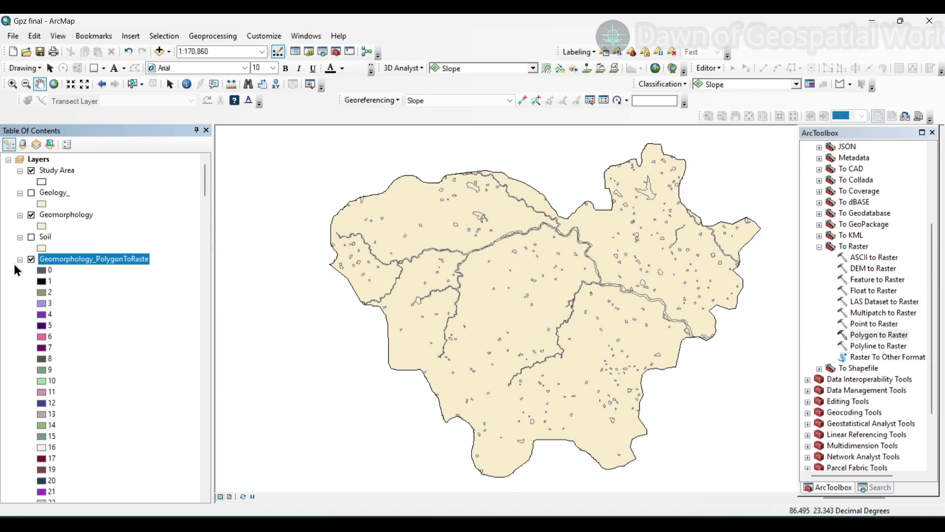
left_click(31, 215)
left_click(31, 237)
left_click(31, 258)
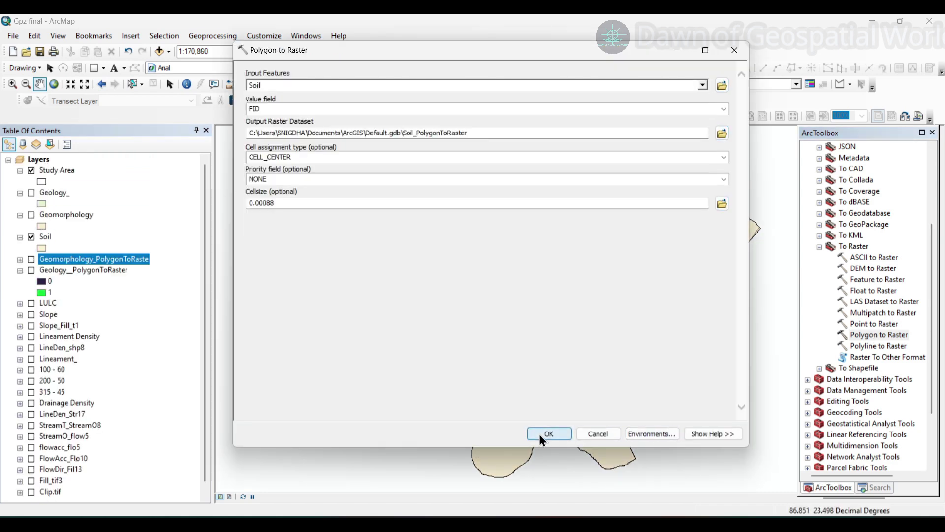
left_click(543, 433)
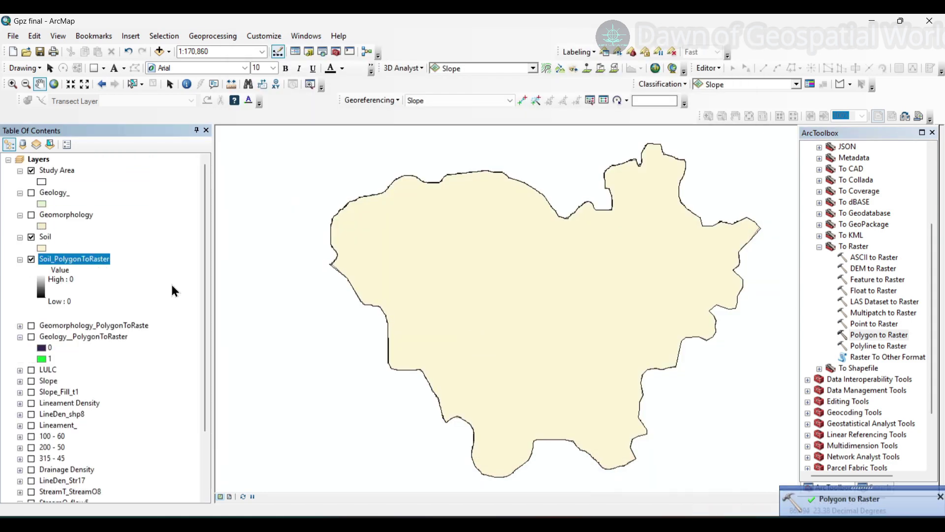
Remove the original Soil, Geomorphology and Geology_ polygon layers, then turn on the rasterized and LULC layers
left_click(45, 237)
left_click(57, 215, "ctrl")
left_click(54, 193, "ctrl")
left_click(19, 255)
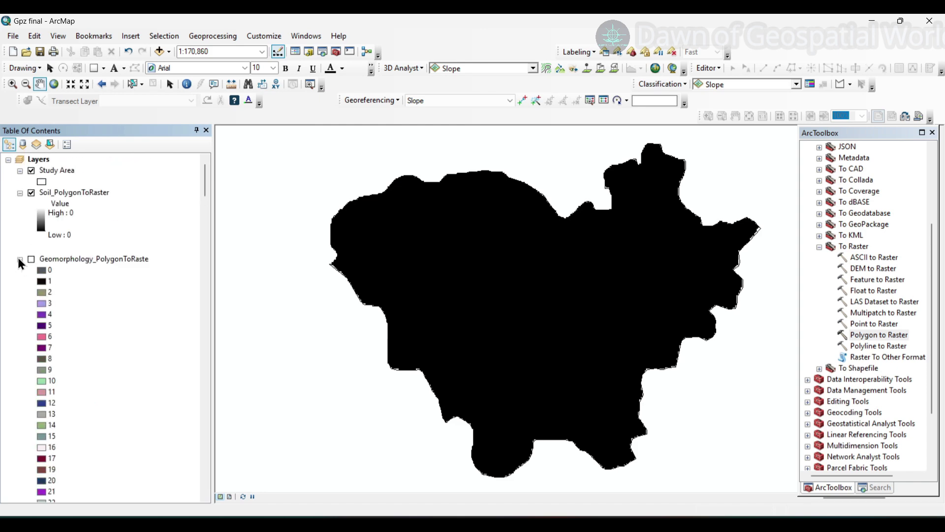
left_click(20, 256)
left_click(31, 255)
left_click(31, 268)
scroll(157, 293, "down", 1)
left_click(31, 292)
Rename the soil raster layer to Soil in Layer Properties
double_click(73, 182)
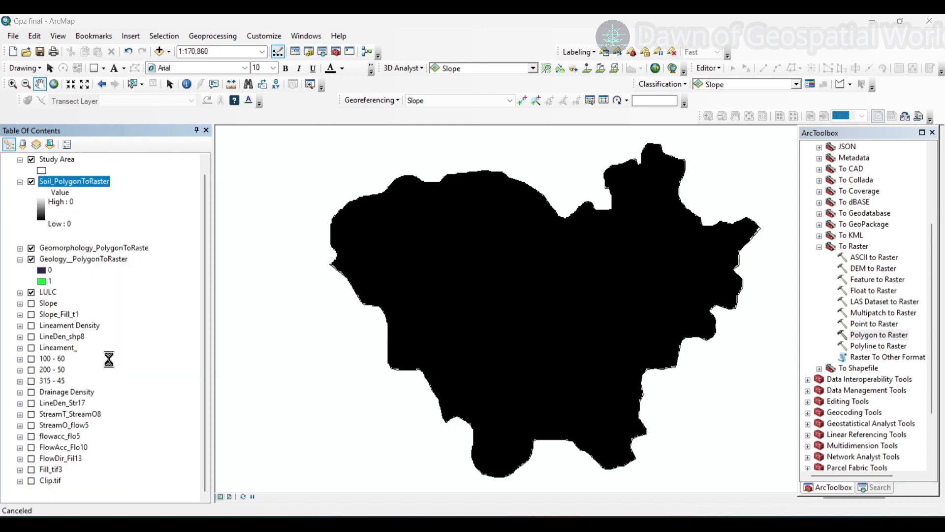
left_click(433, 162)
key("BackSpace")
key("BackSpace")
key("BackSpace")
key("BackSpace")
key("BackSpace")
key("BackSpace")
key("BackSpace")
key("BackSpace")
key("BackSpace")
key("BackSpace")
key("BackSpace")
key("BackSpace")
key("BackSpace")
key("BackSpace")
key("BackSpace")
key("BackSpace")
type("Ma")
key("BackSpace")
key("BackSpace")
key("BackSpace")
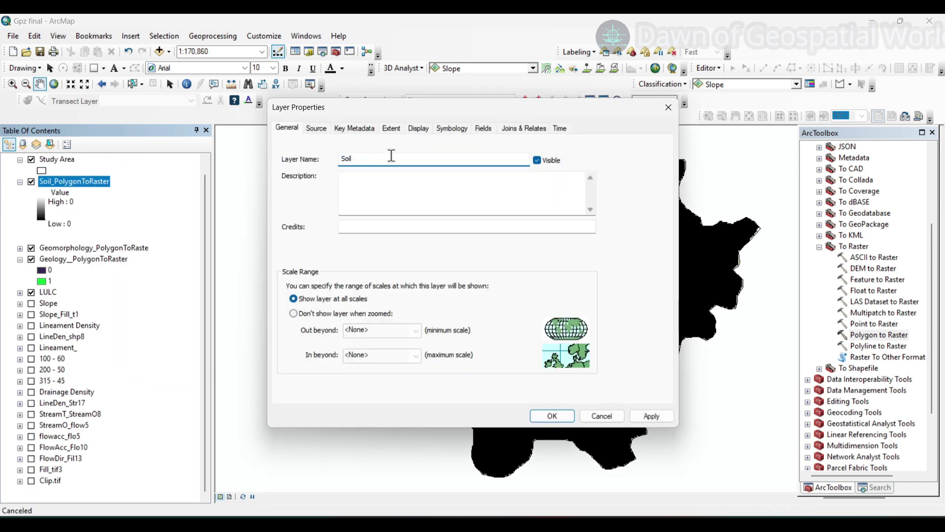
key("alt+a")
Give Soil a classified brown-tan colour ramp and hide Geomorphology, Geology and LULC
left_click(451, 128)
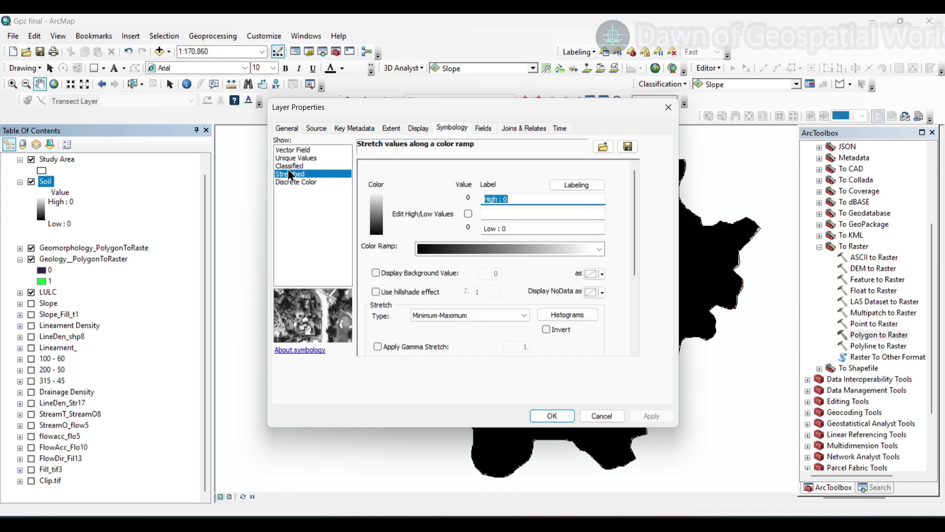
left_click(289, 166)
left_click(621, 229)
left_click(609, 292)
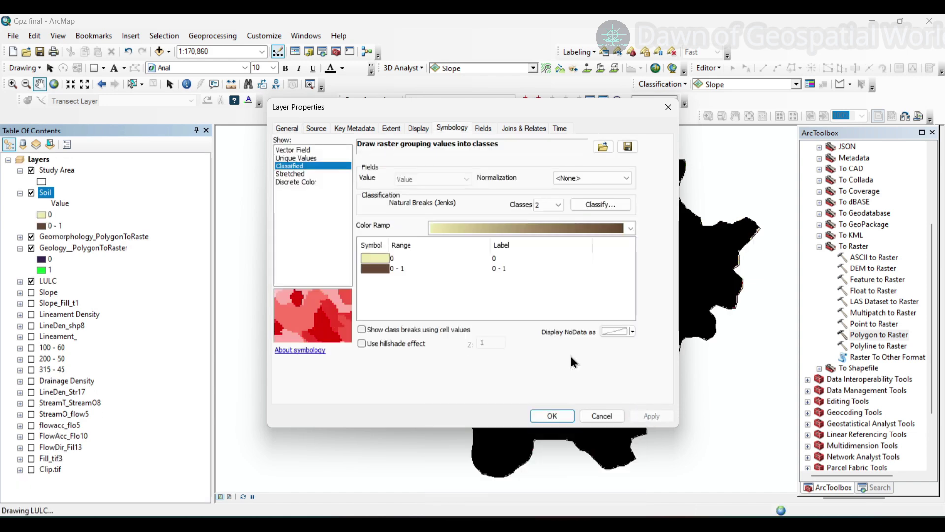
left_click(554, 416)
left_click(31, 236)
left_click(31, 248)
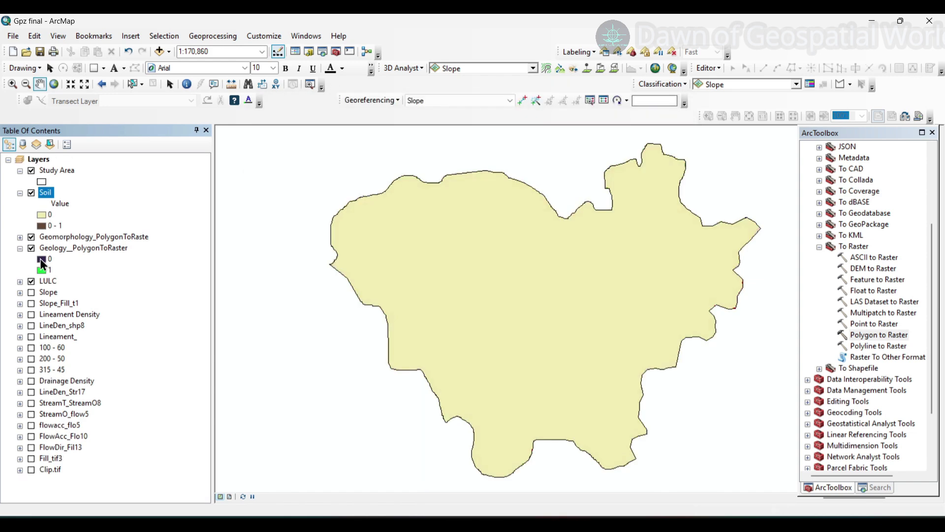
left_click(31, 280)
Show Soil by unique values, class 0 labelled Ferric Luvisols in cocoa brown, then display Geomorphology
double_click(46, 192)
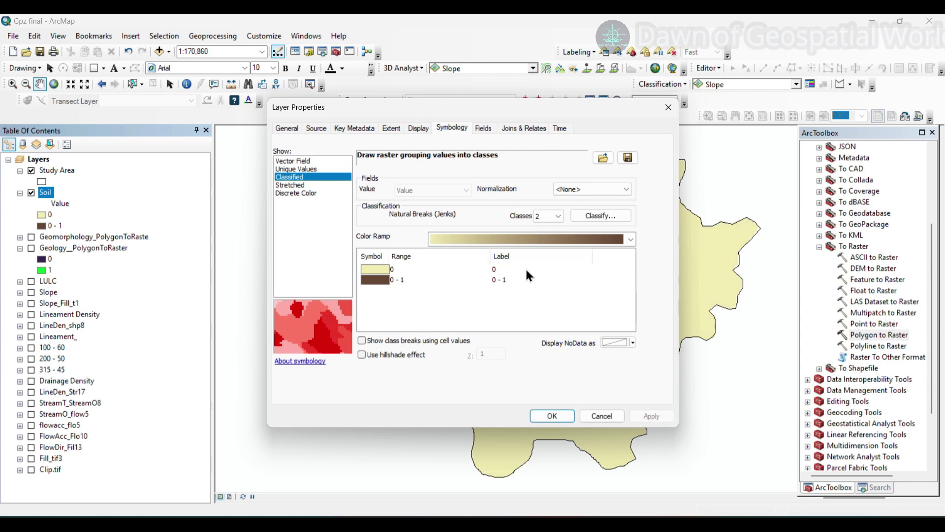
left_click(296, 169)
left_click(405, 330)
left_click(493, 253)
type("Ferric Luvisols")
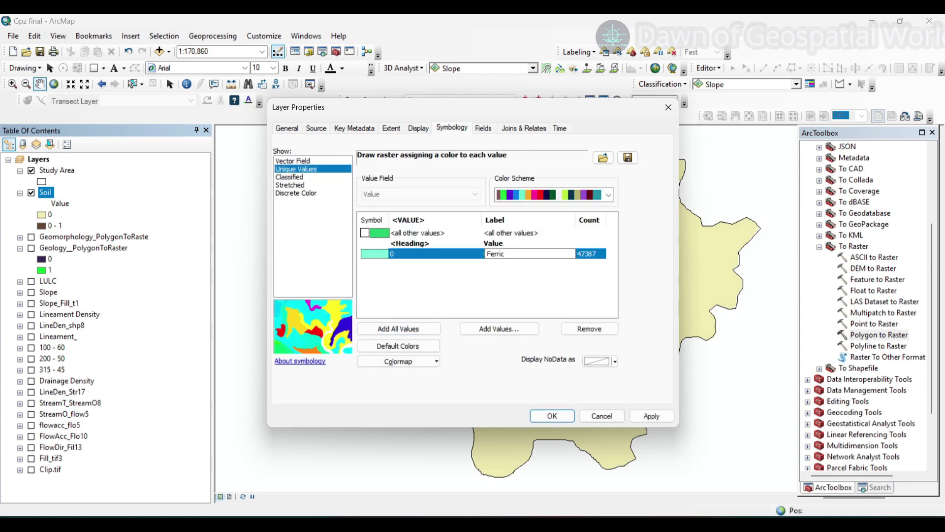
left_click(364, 253)
left_click(395, 376)
left_click(552, 416)
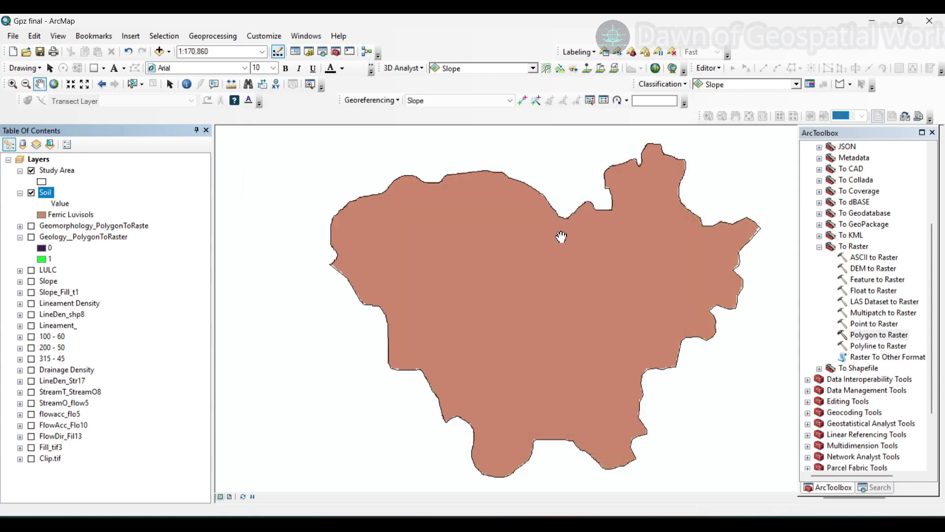
left_click(31, 193)
left_click(31, 226)
Switch the Geomorphology symbology to Classified with a red-yellow-cyan-blue colour ramp
left_click(20, 225)
scroll(98, 220, "down", 10)
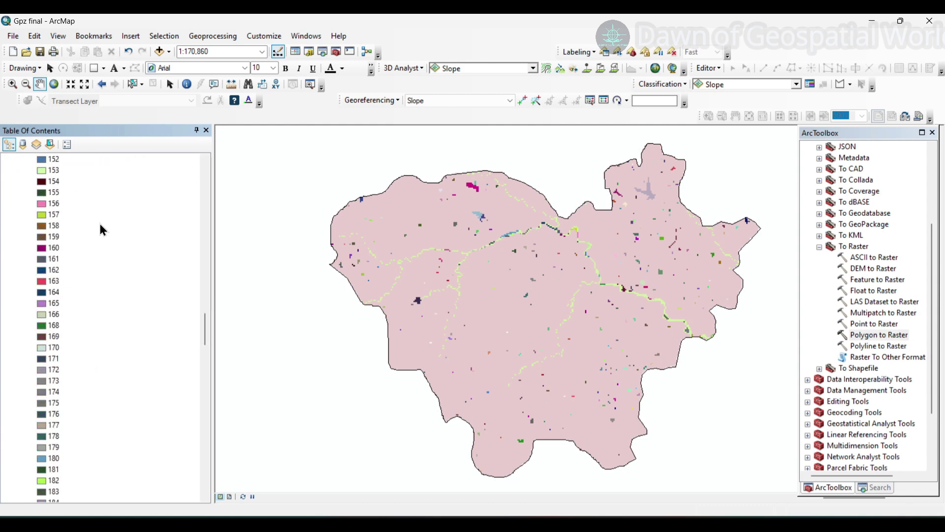
left_click_drag(205, 431, 200, 181)
double_click(94, 214)
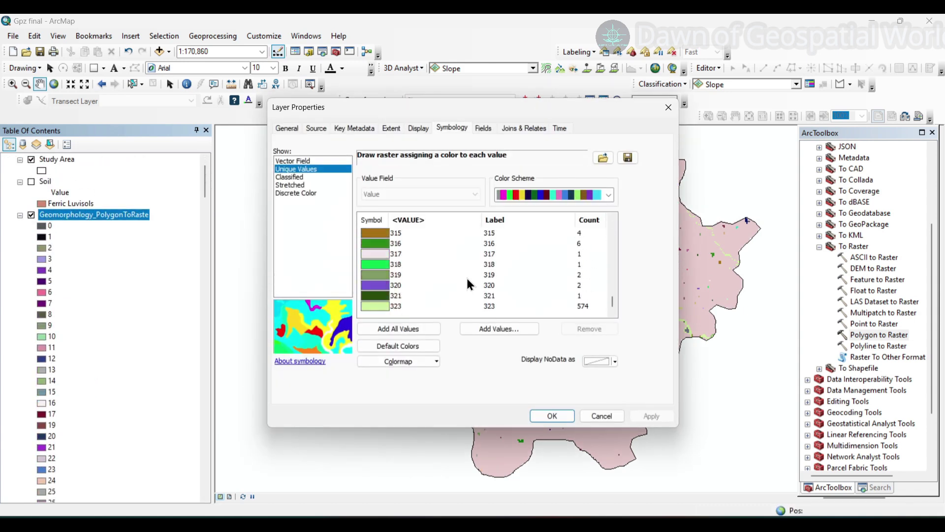
left_click(289, 177)
left_click_drag(554, 105, 338, 49)
left_click(416, 181)
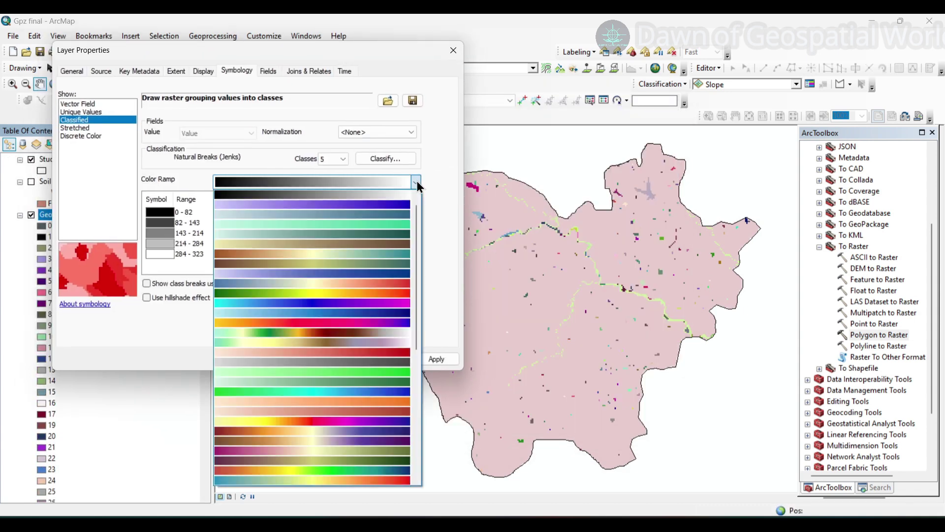
left_click(415, 216)
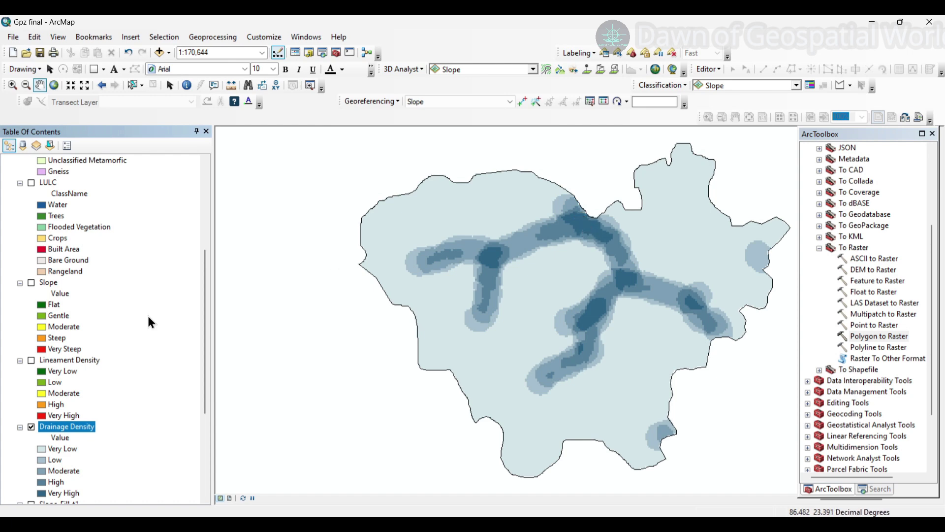
Display the Lineament Density and LULC maps to compare them
left_click(31, 361)
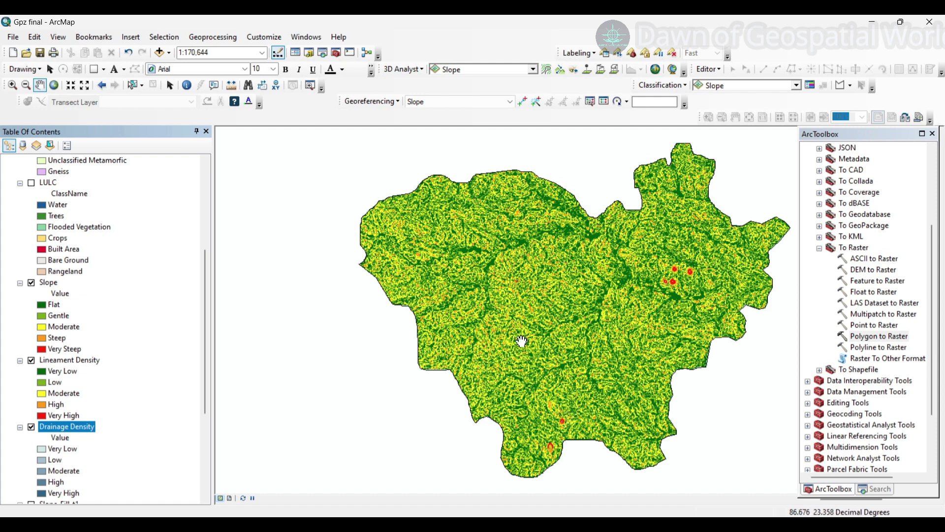
left_click(31, 183)
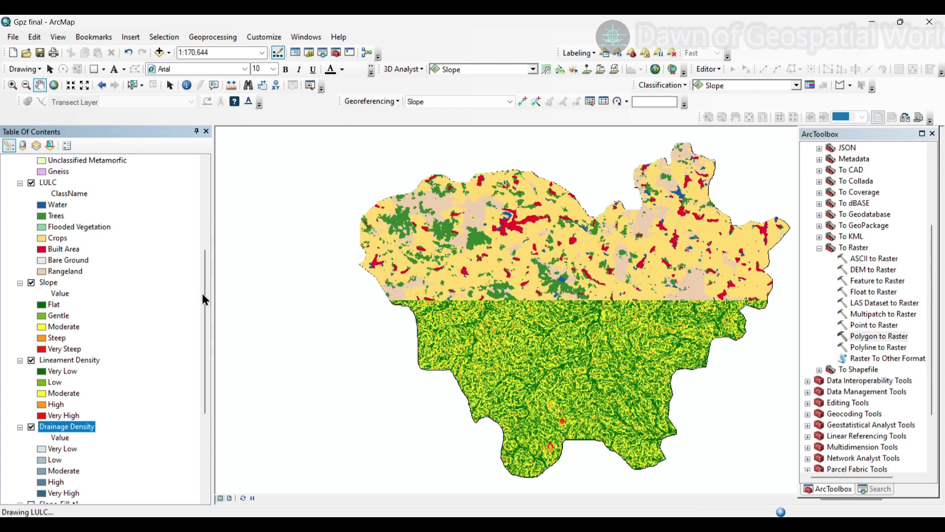
left_click_drag(202, 293, 215, 210)
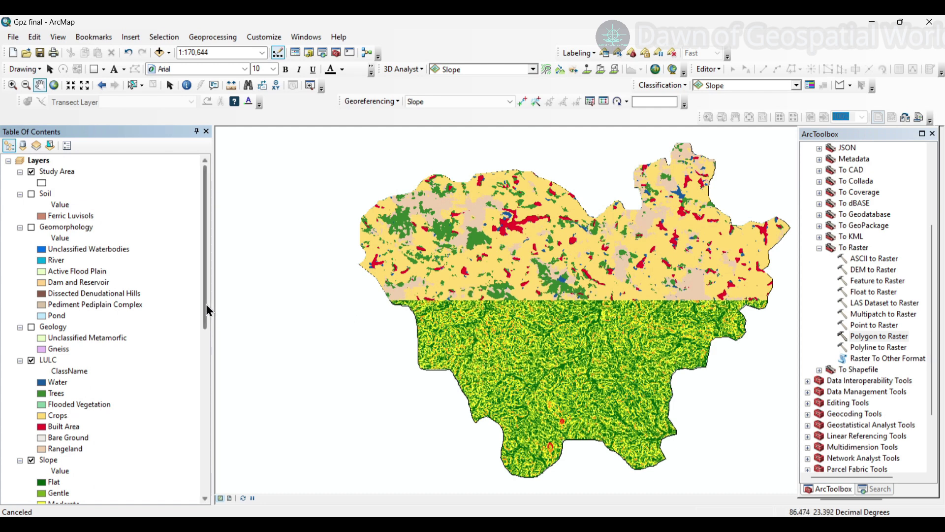
Hide the Slope, Lineament Density and Drainage Density layers
scroll(206, 303, "down", 2)
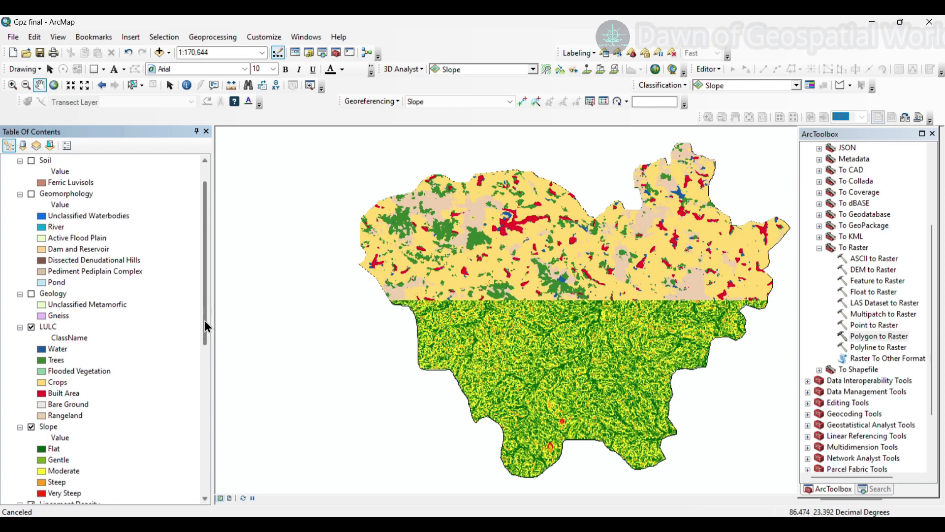
left_click(31, 427)
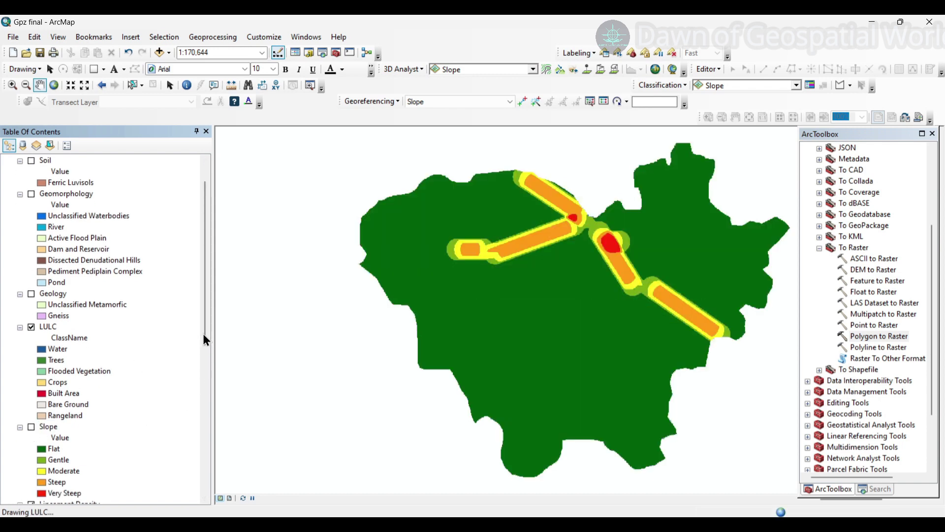
scroll(203, 333, "down", 5)
left_click(31, 315)
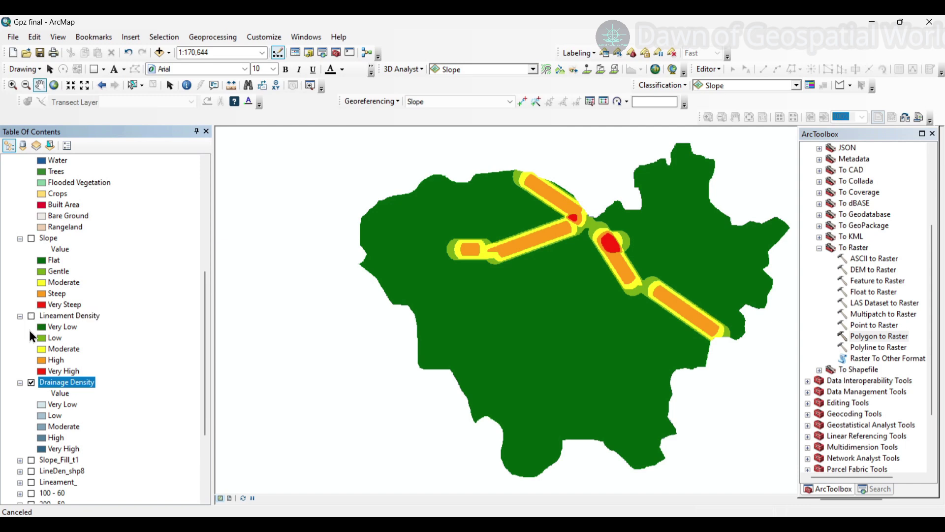
left_click(31, 382)
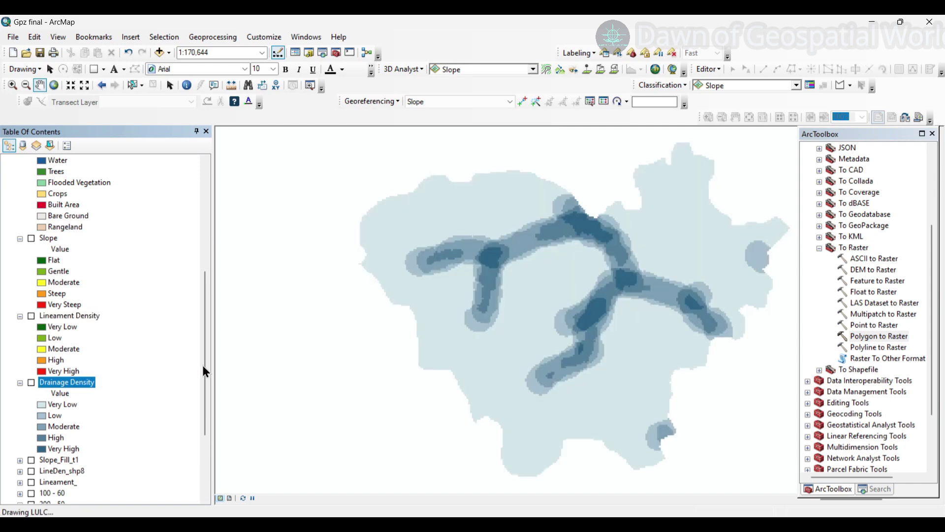
left_click_drag(203, 365, 204, 276)
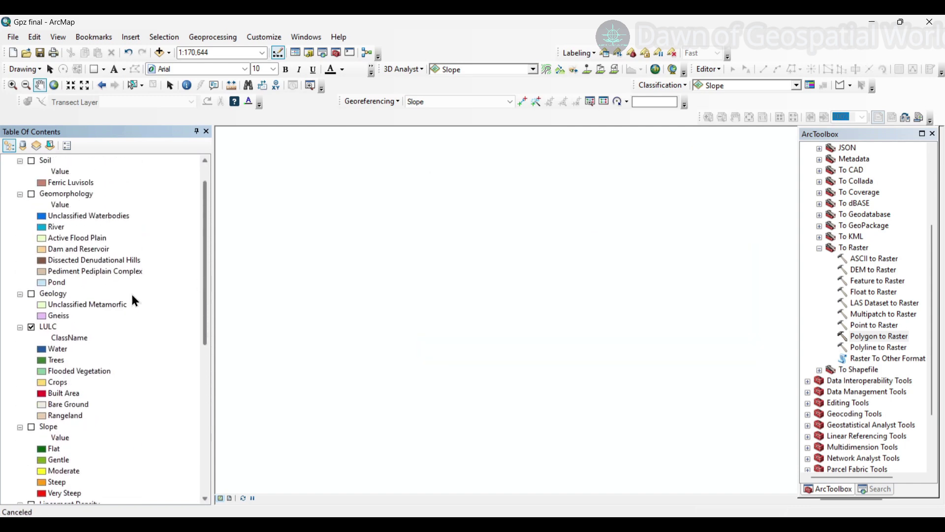
Zoom to the LULC layer's extent, then display the Geology and Geomorphology maps
right_click(41, 326)
left_click(82, 204)
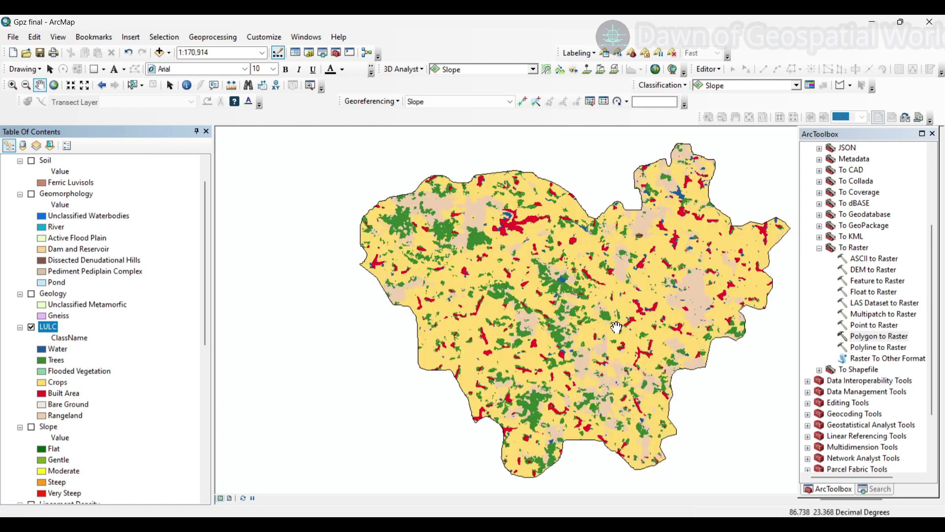
left_click(31, 293)
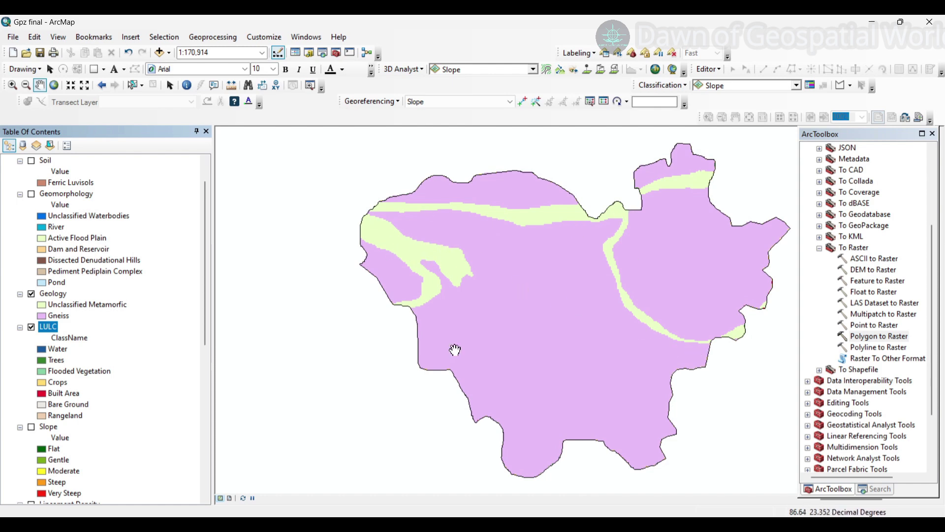
left_click(30, 194)
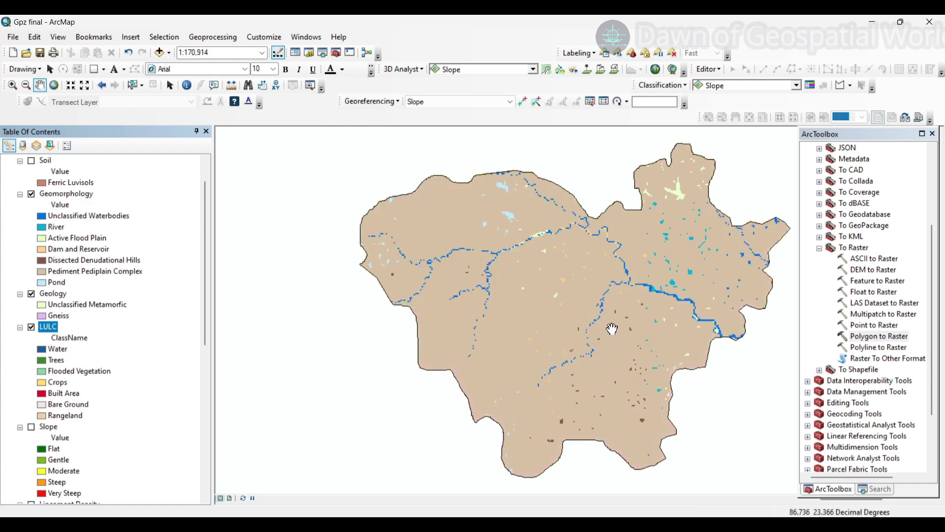
scroll(205, 290, "up", 3)
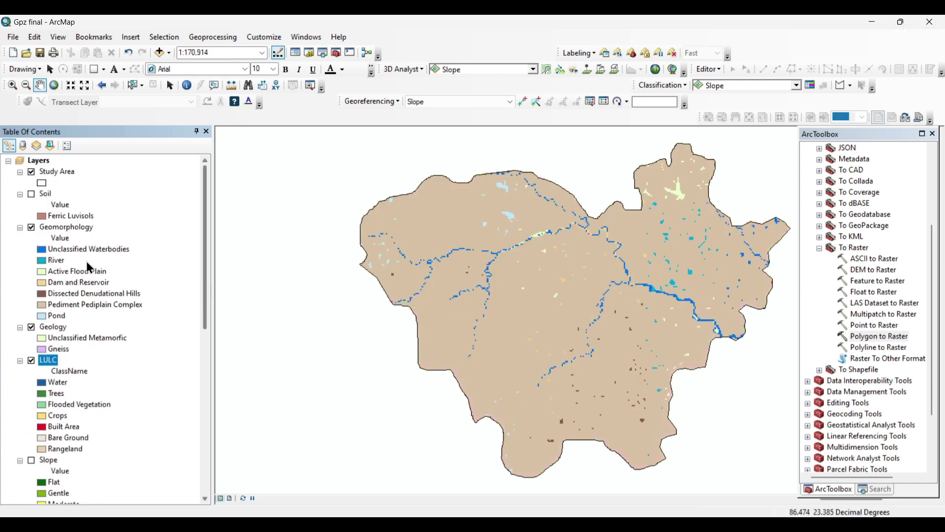